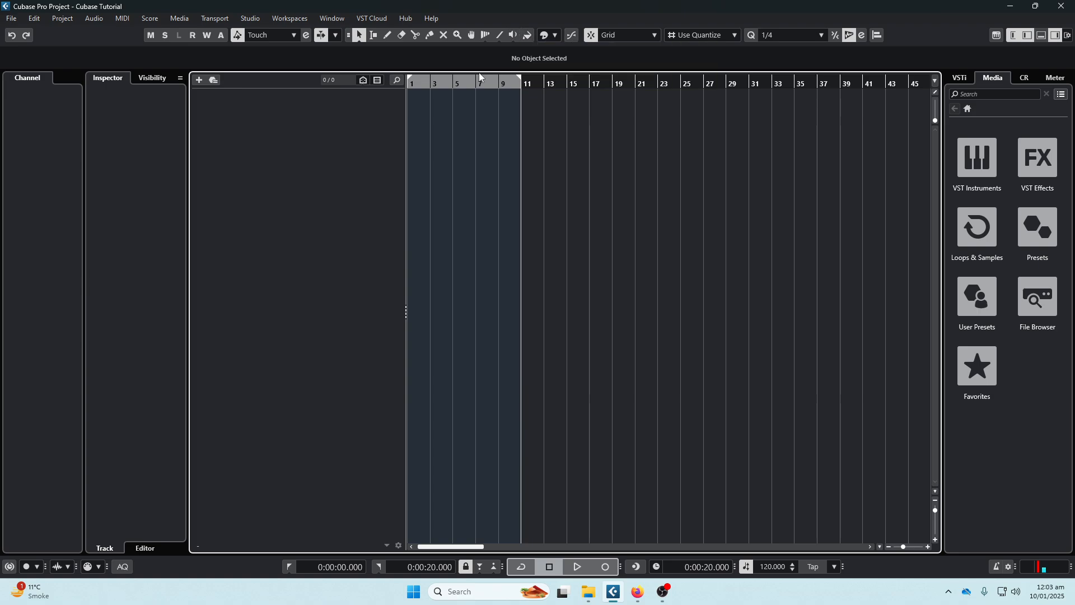
- Select an empty range from about bar 13 to bar 20 with the Range Selection tool, clear it, and return to Object Selection
right_click(565, 136)
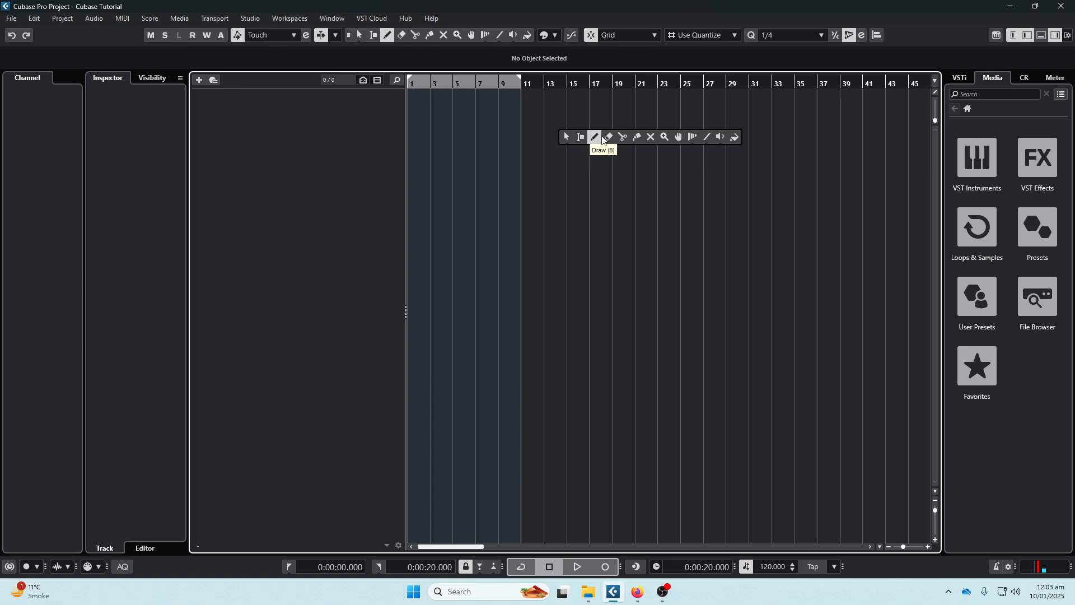
click(580, 136)
drag(543, 128, 629, 136)
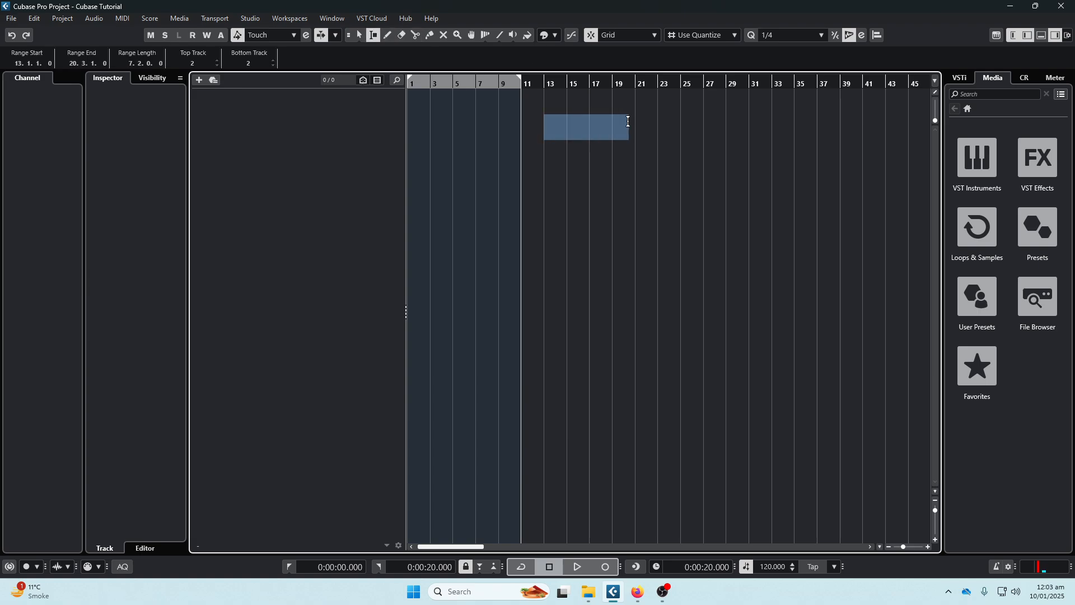
click(561, 104)
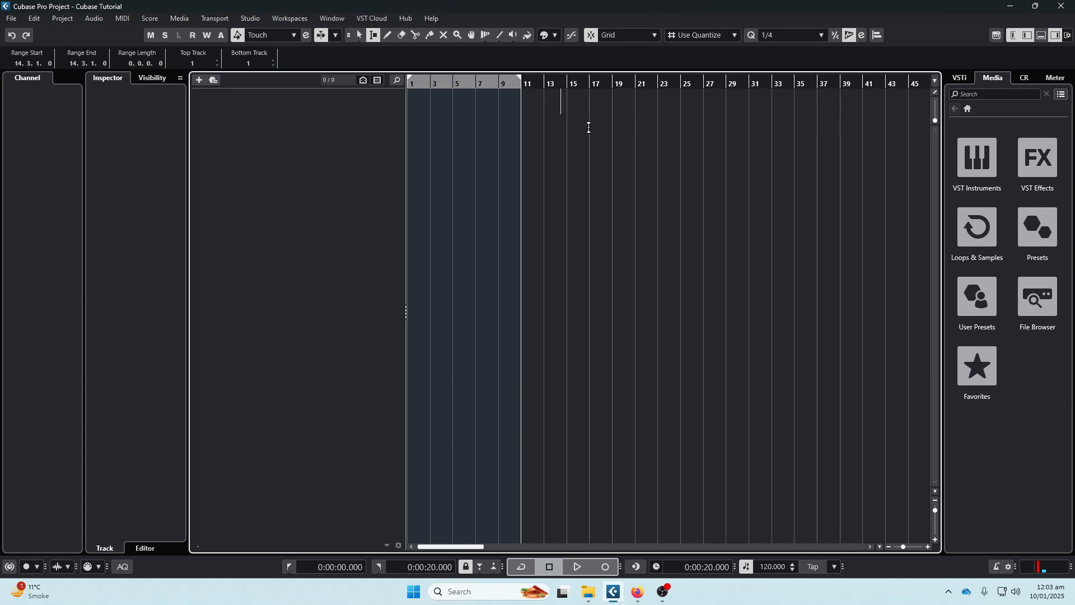
key(1)
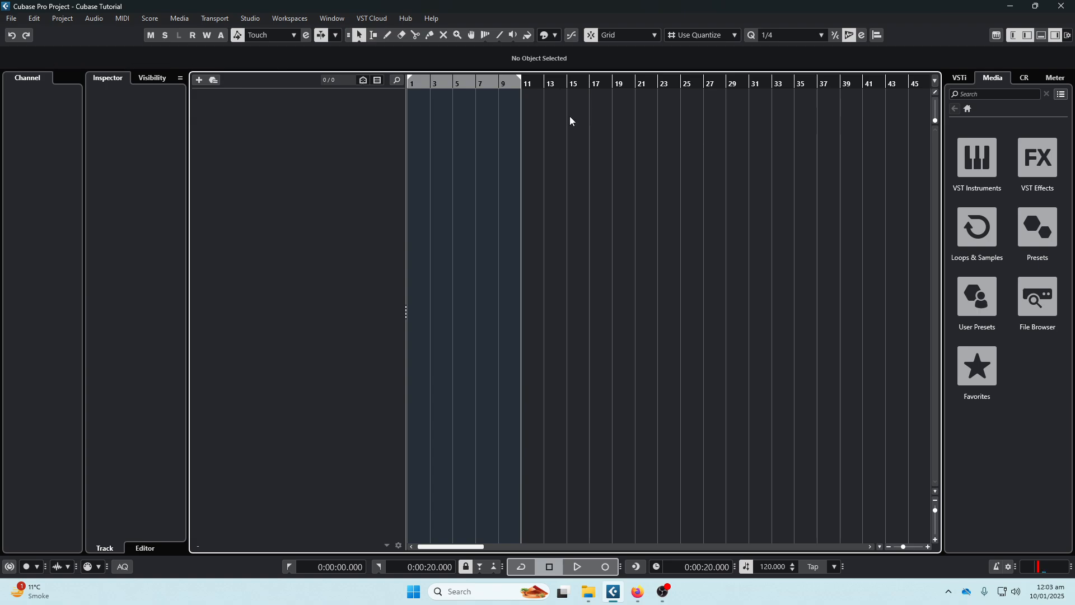
- Examine the zero-crossing snap option, the available snap types and the quantize presets
click(571, 37)
click(640, 37)
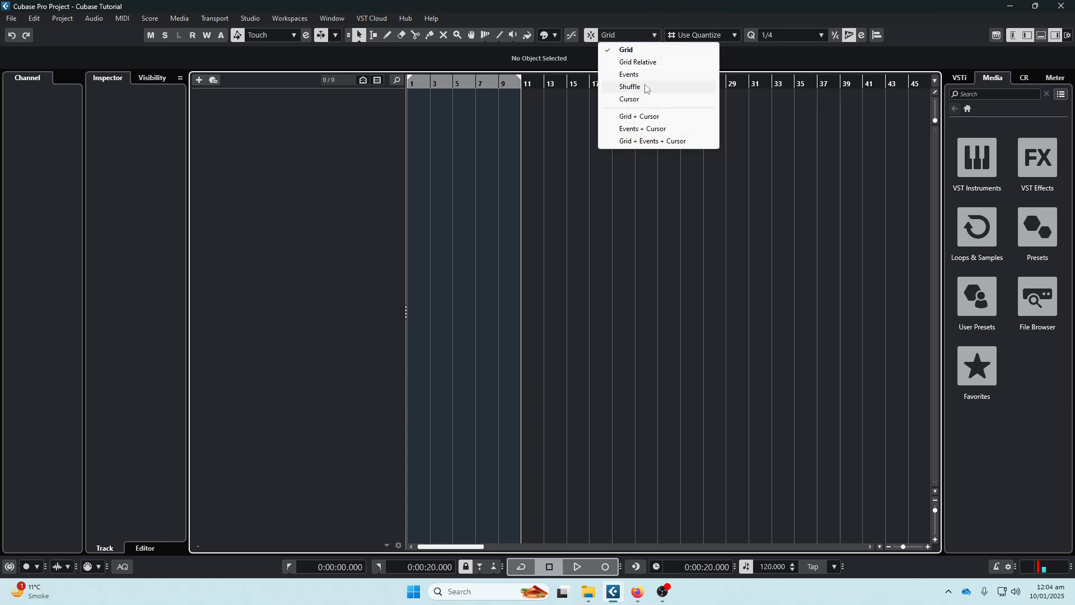
click(636, 7)
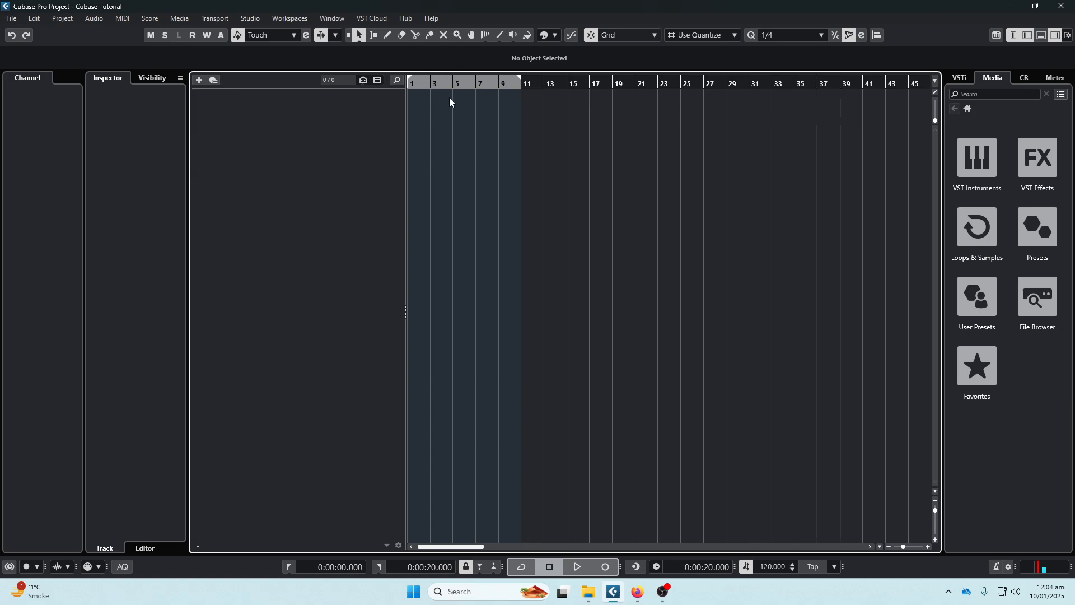
click(820, 35)
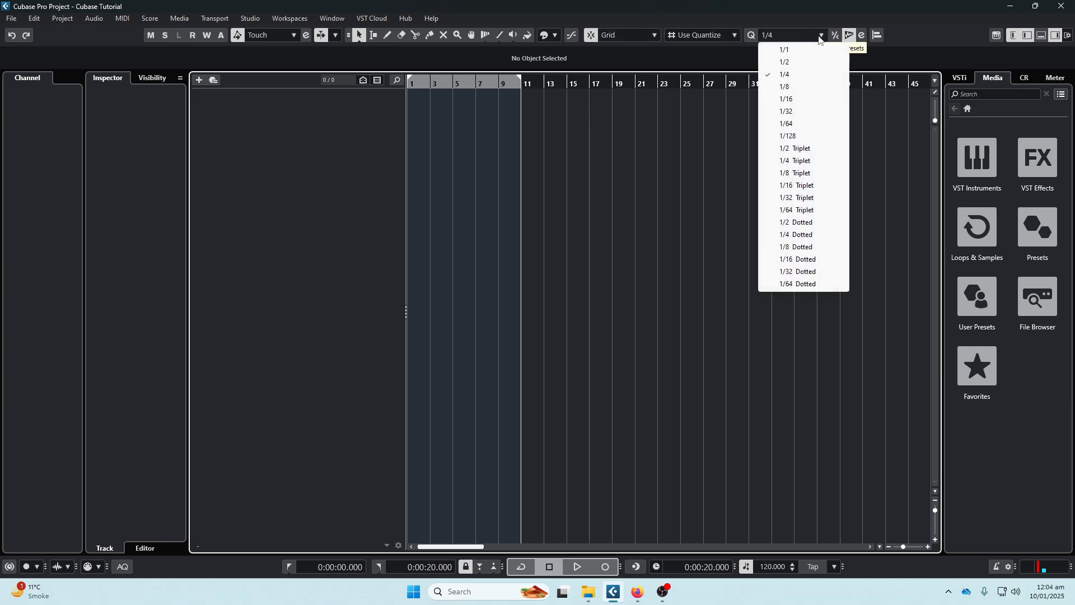
click(781, 4)
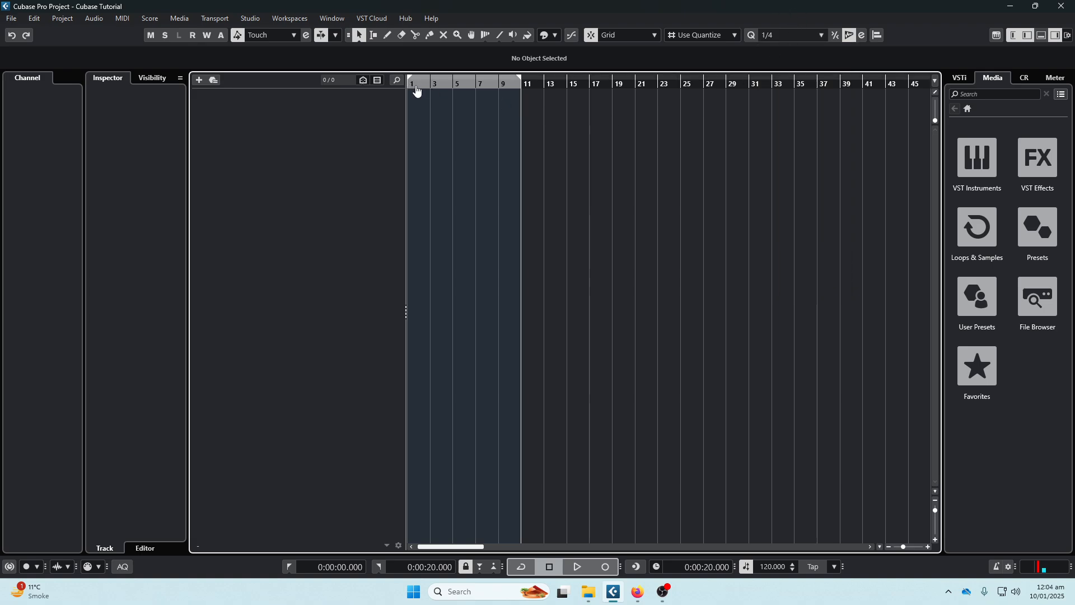
- Set the right locator to bar 2 and activate the cycle over bar 1
scroll(417, 91, up, 8)
scroll(417, 92, up, 2)
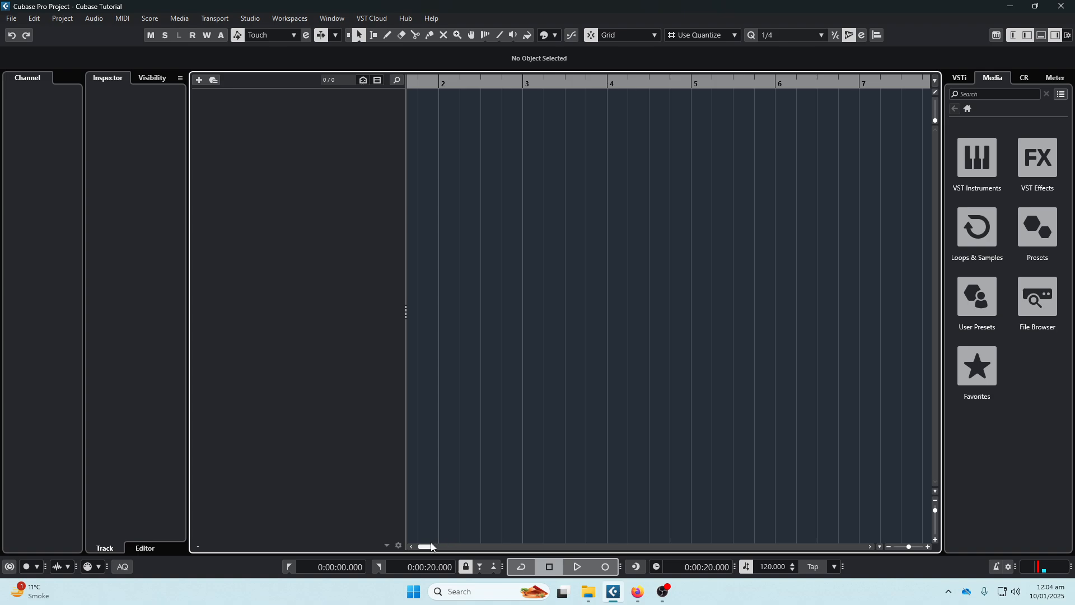
drag(432, 547, 427, 548)
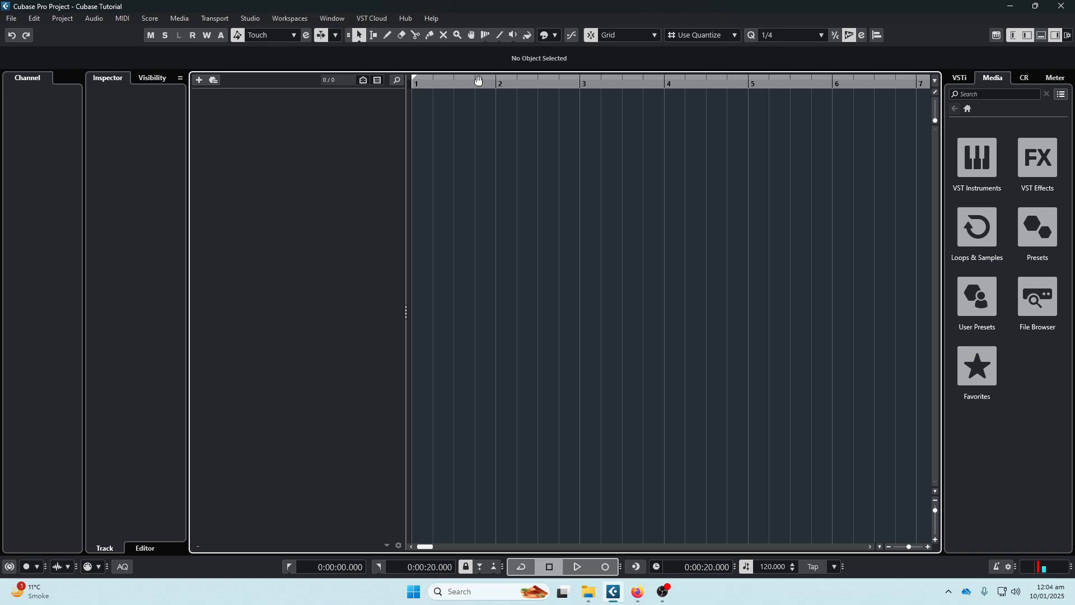
alt+click(496, 81)
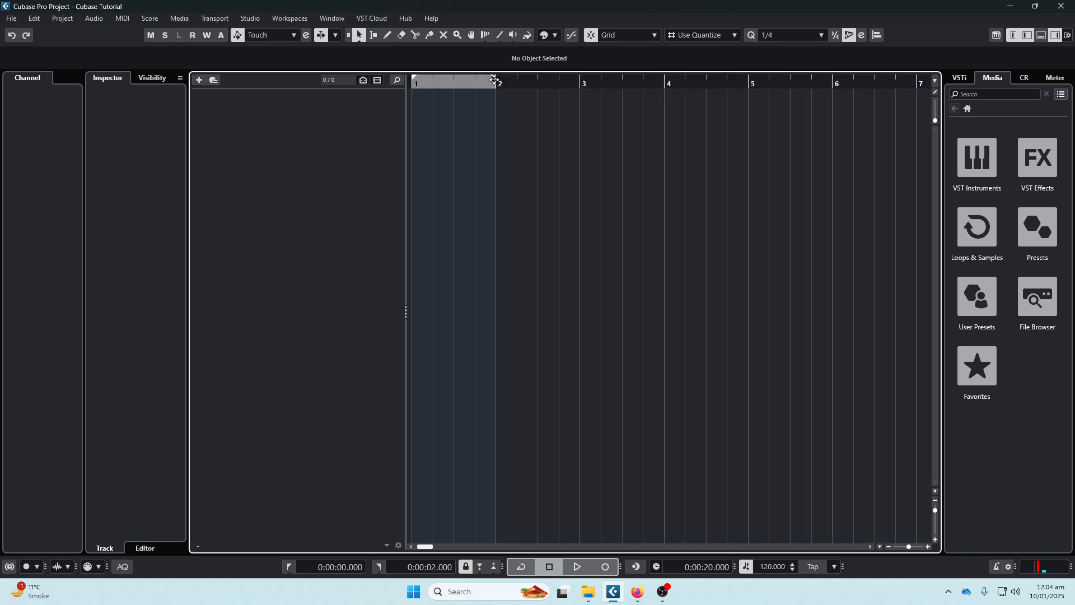
click(495, 80)
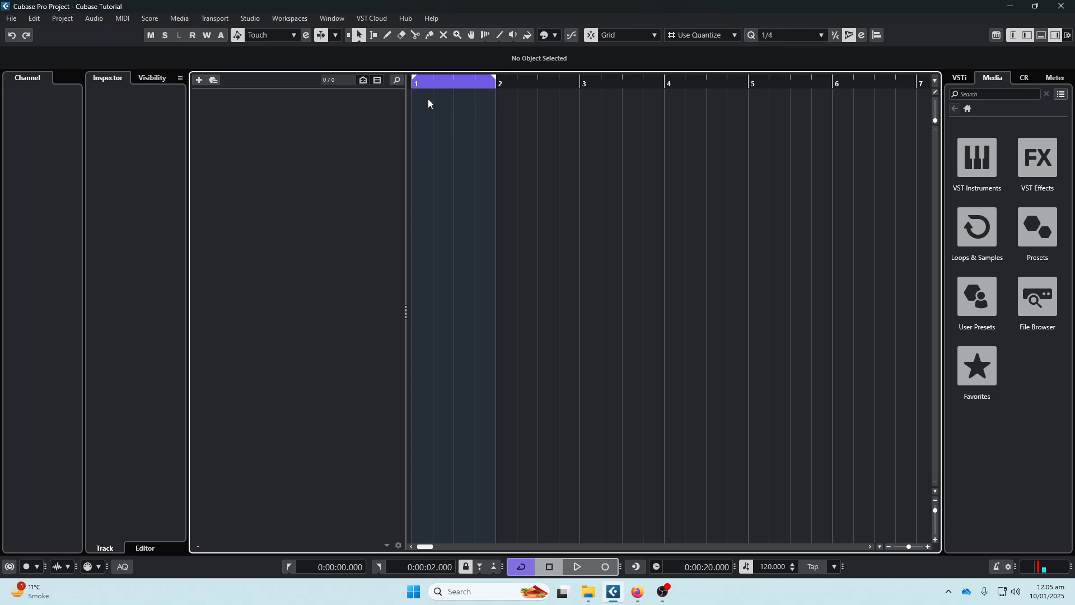
- Set the quantize preset to 1/16, trying 1/8 first
click(767, 37)
click(784, 87)
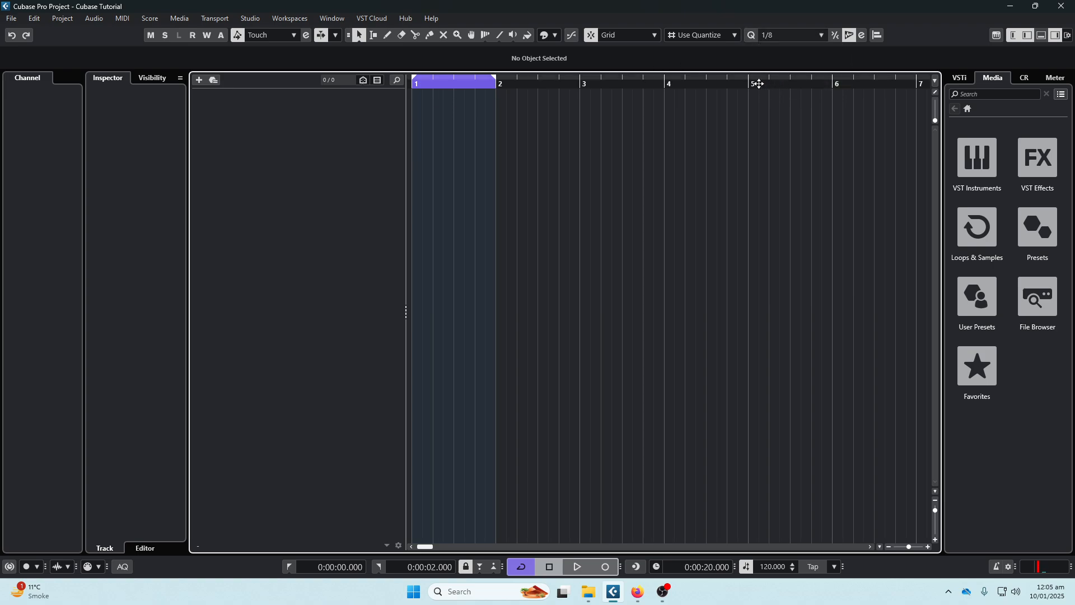
click(766, 34)
click(781, 99)
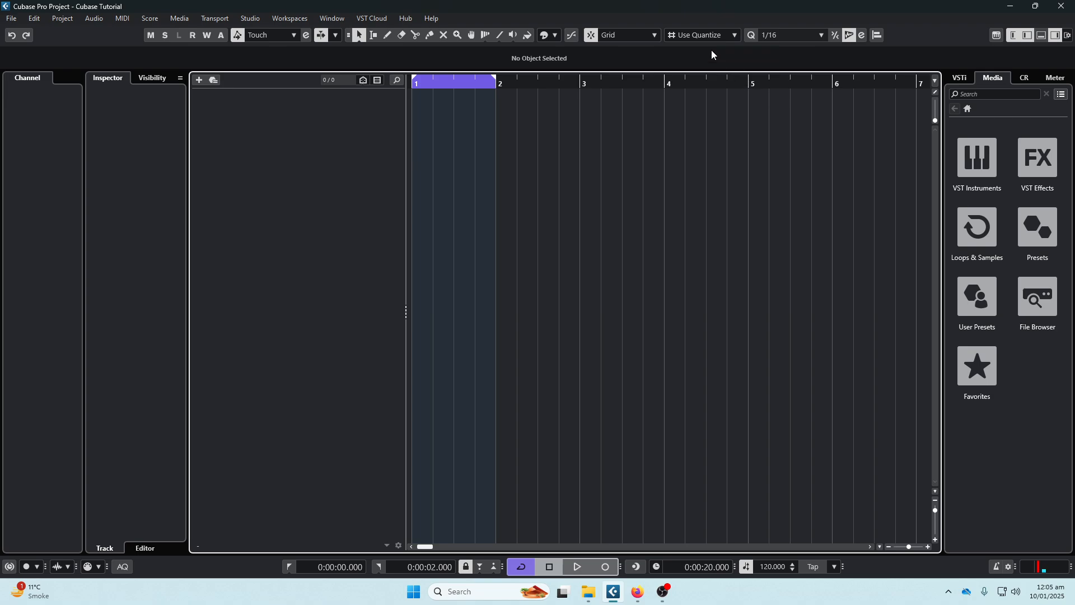
- View the quantize settings and the MIDI Remote Mapping Assistant, closing each again
click(861, 35)
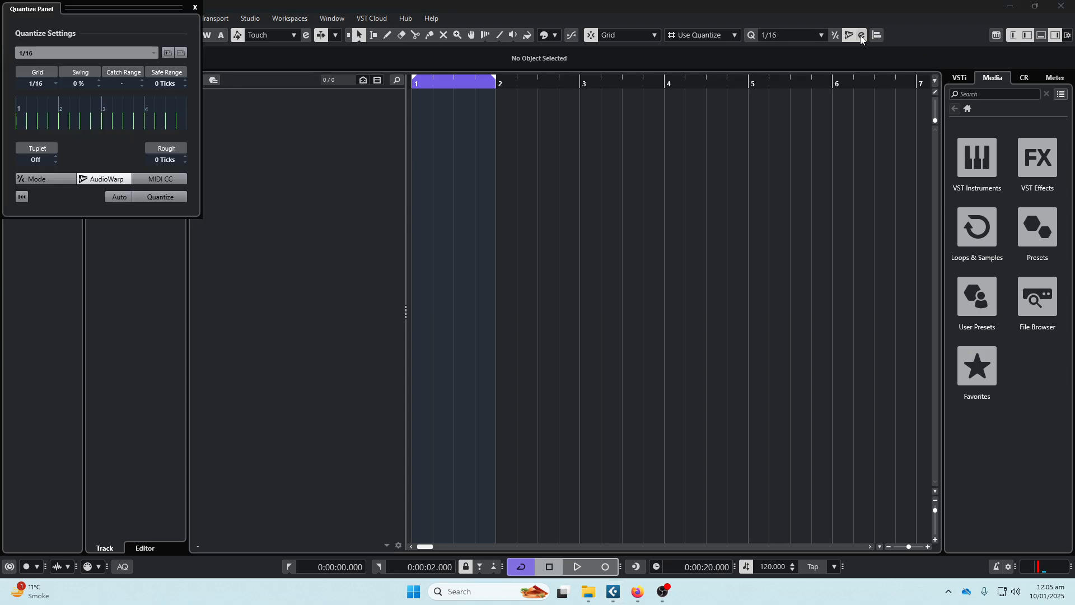
click(194, 8)
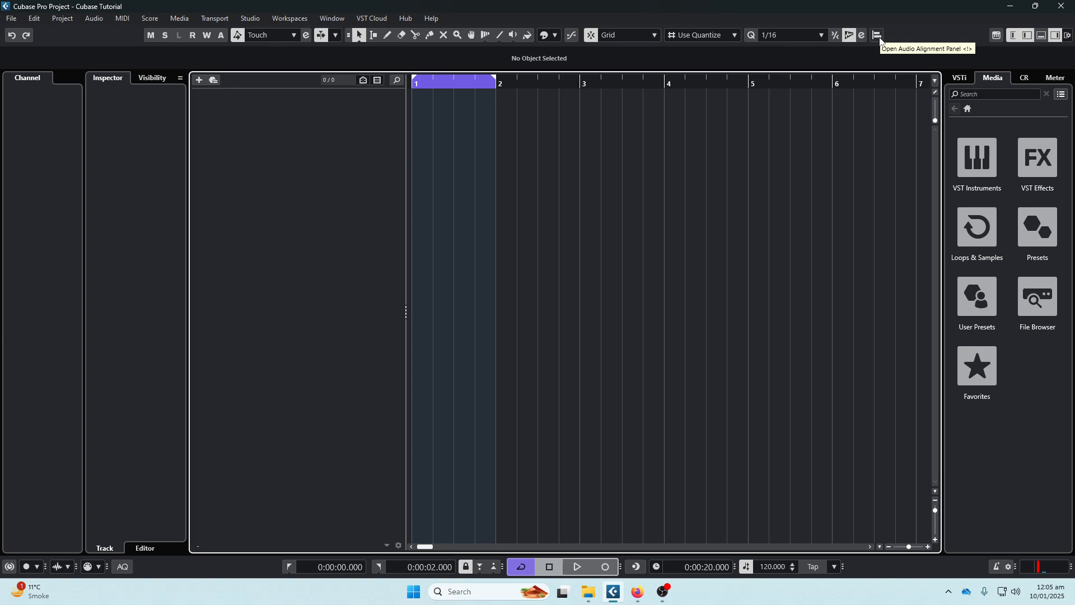
click(997, 37)
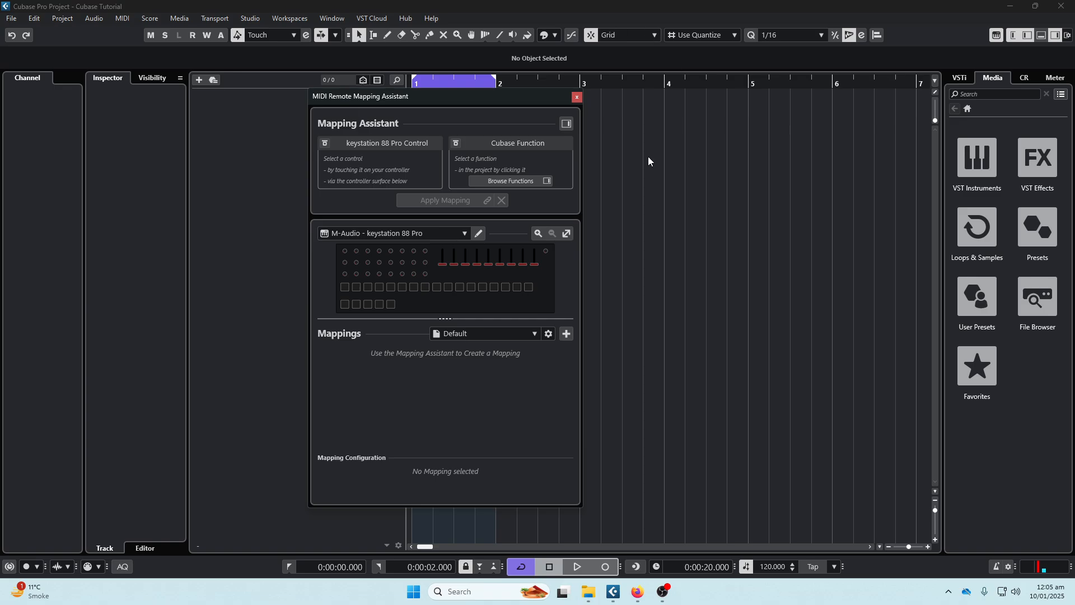
click(575, 104)
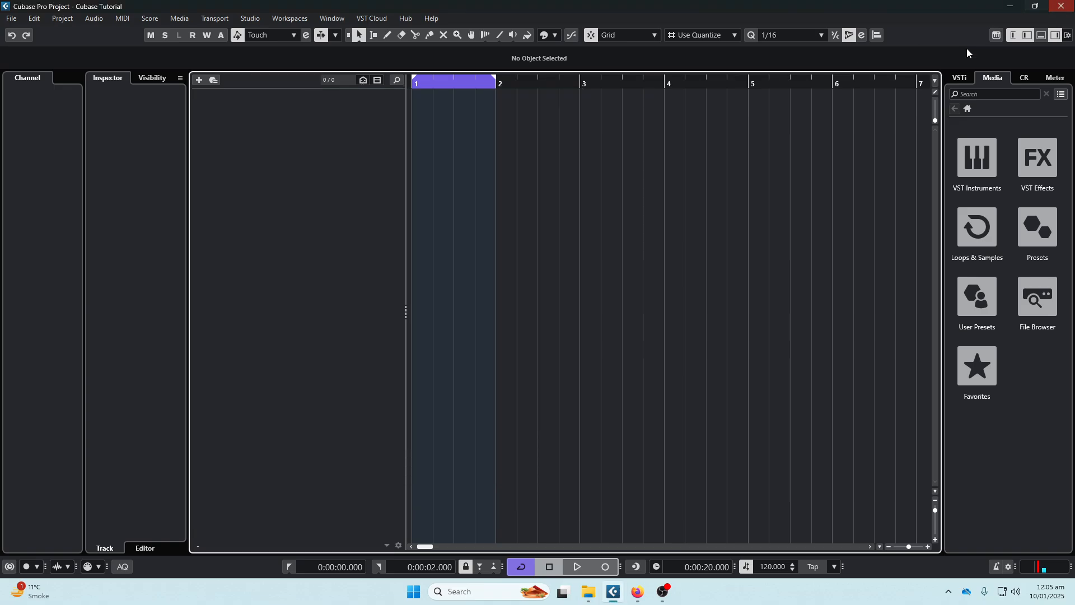
- Toggle the visibility of the channel section and the left, lower and right zones, restoring each one
click(1013, 35)
click(1013, 35)
click(1027, 36)
click(1028, 36)
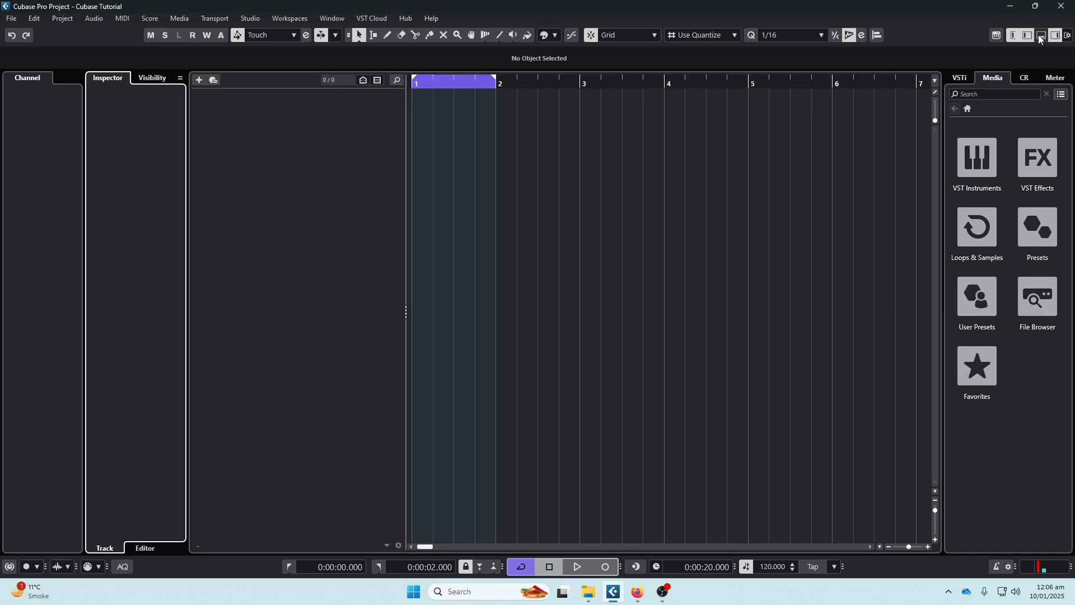
click(1040, 36)
click(1040, 36)
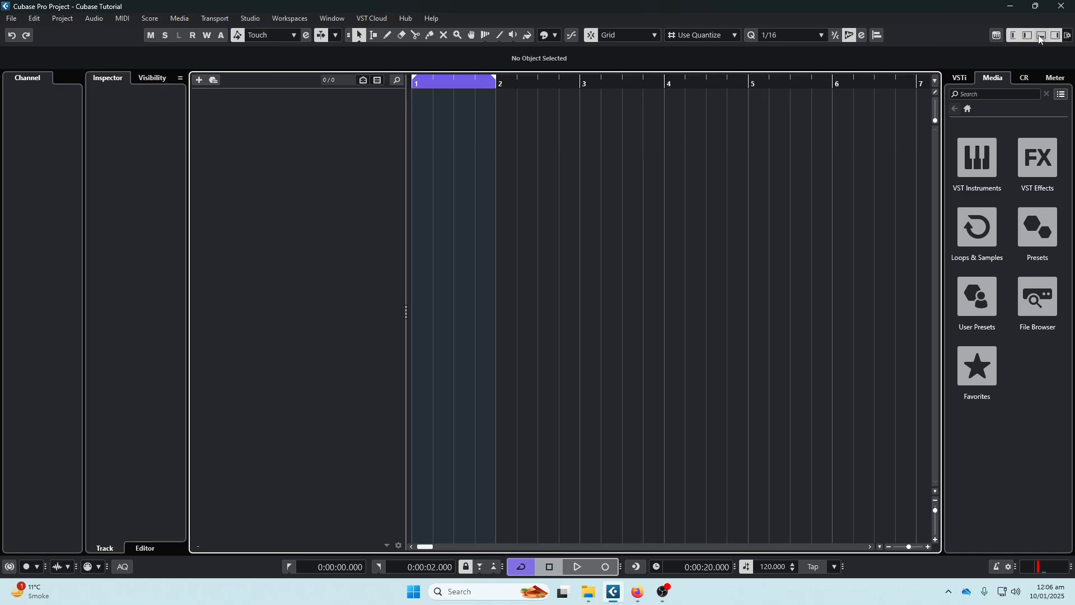
click(1041, 36)
click(1041, 35)
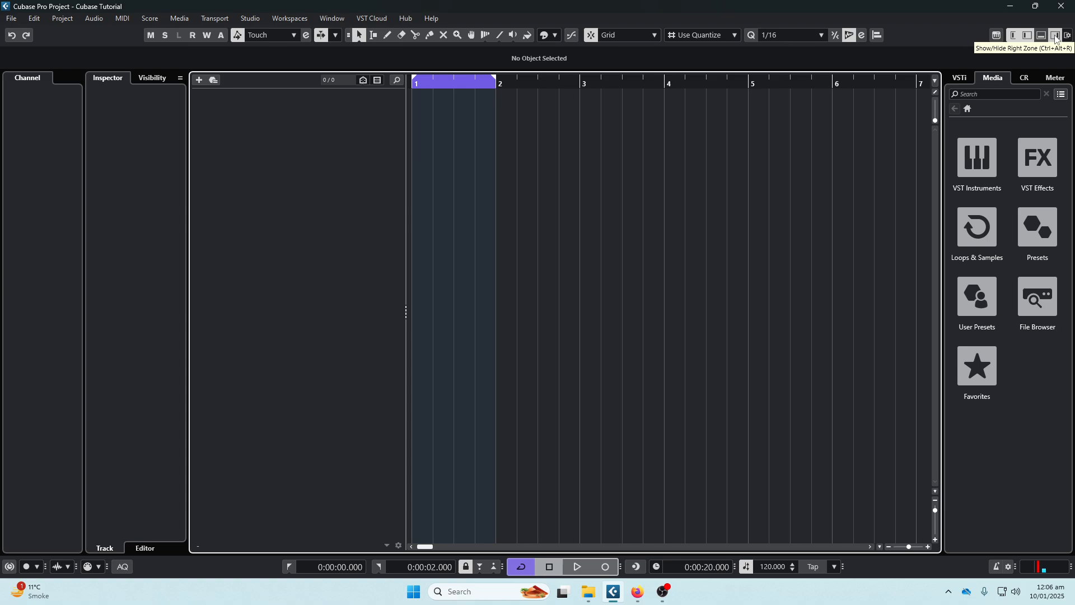
click(1056, 36)
click(1055, 35)
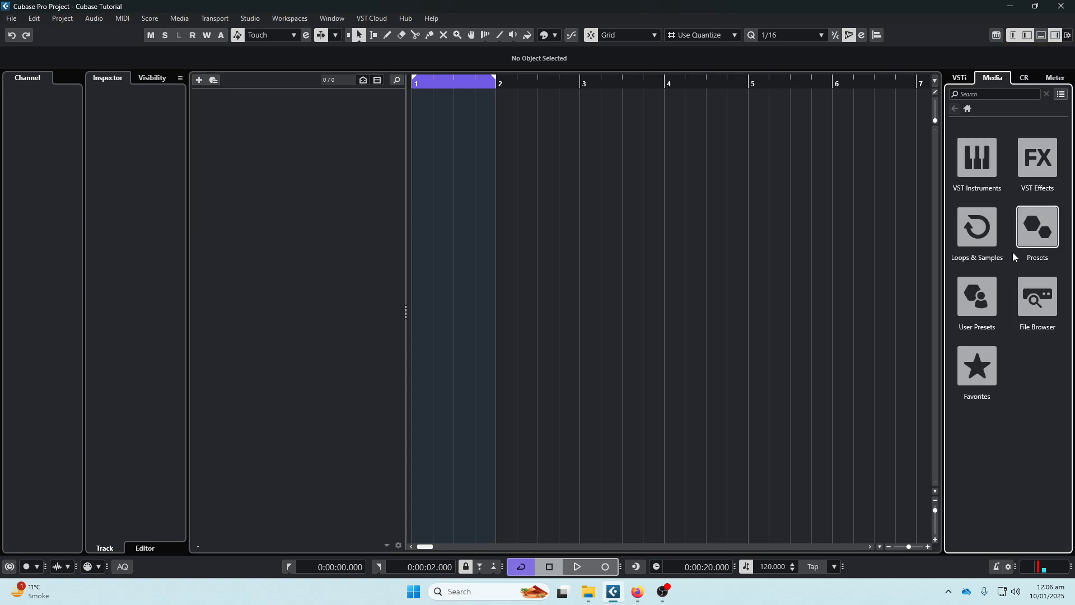
click(1055, 36)
click(1056, 35)
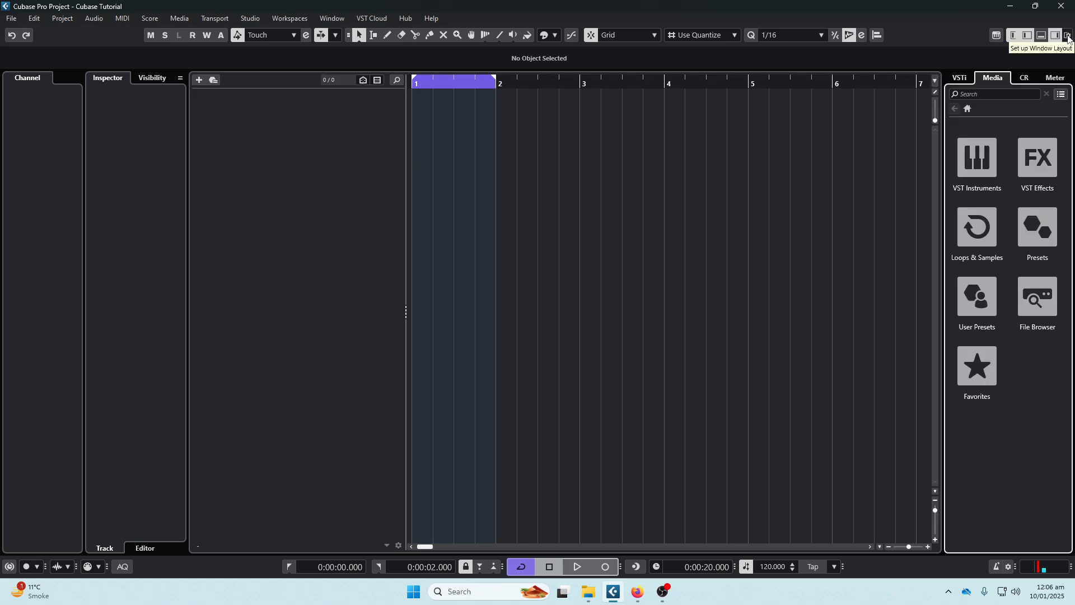
- In the window layout setup, switch the Info Line, Status Line, Lower Zone and Right Zone and restore each one
click(1068, 37)
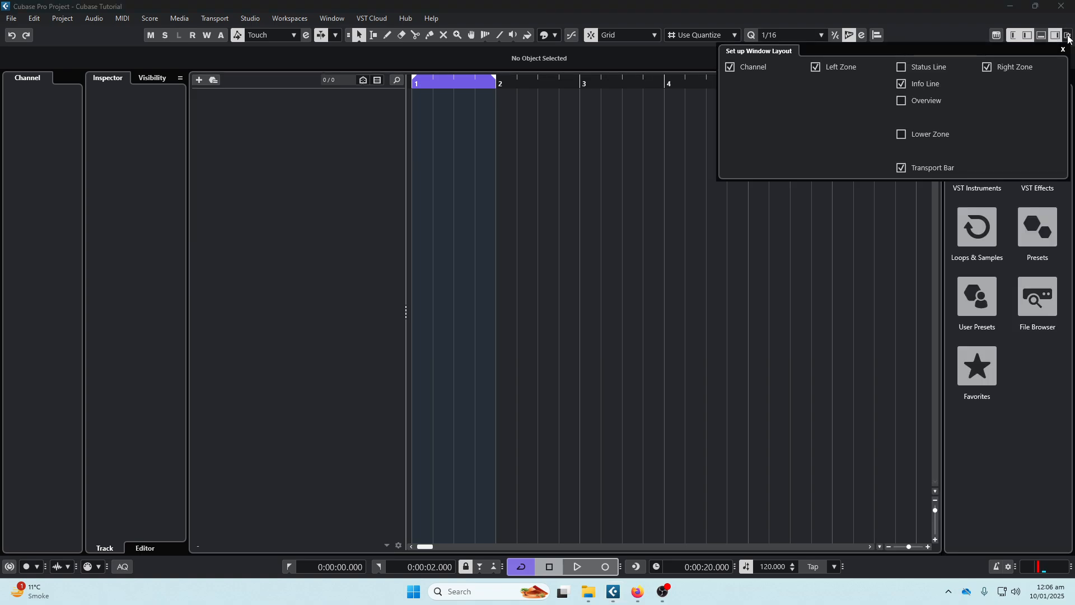
click(902, 85)
click(903, 85)
click(902, 68)
click(902, 67)
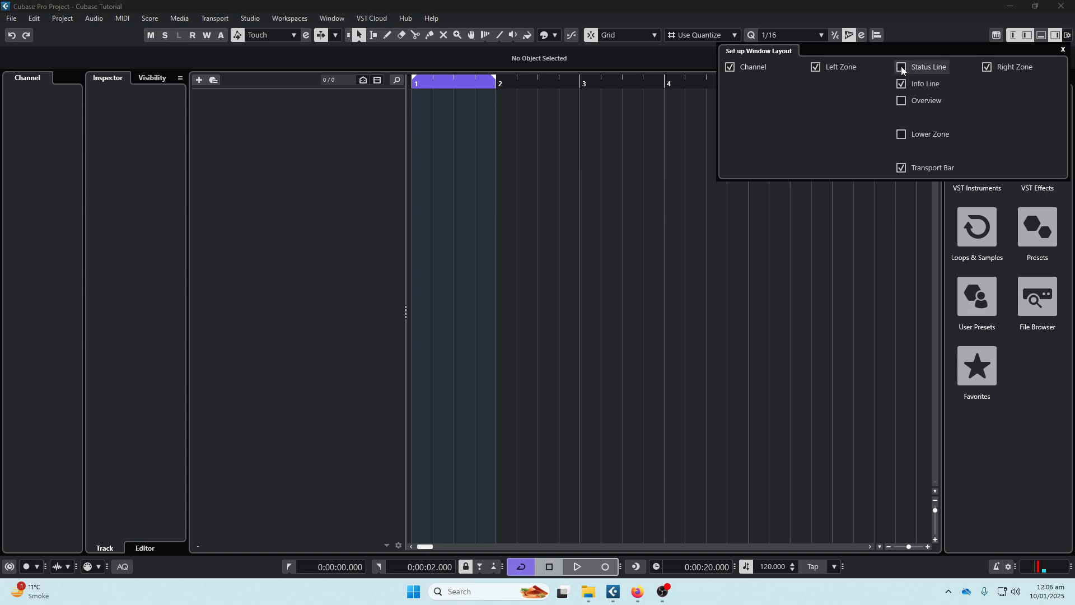
click(900, 134)
click(900, 133)
click(987, 66)
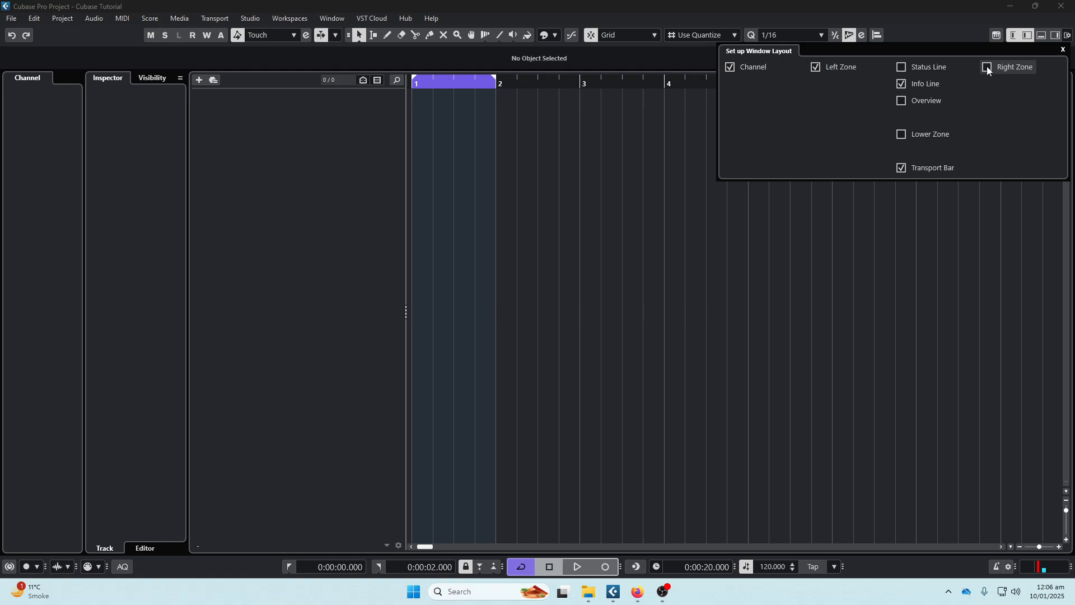
click(987, 66)
click(1063, 50)
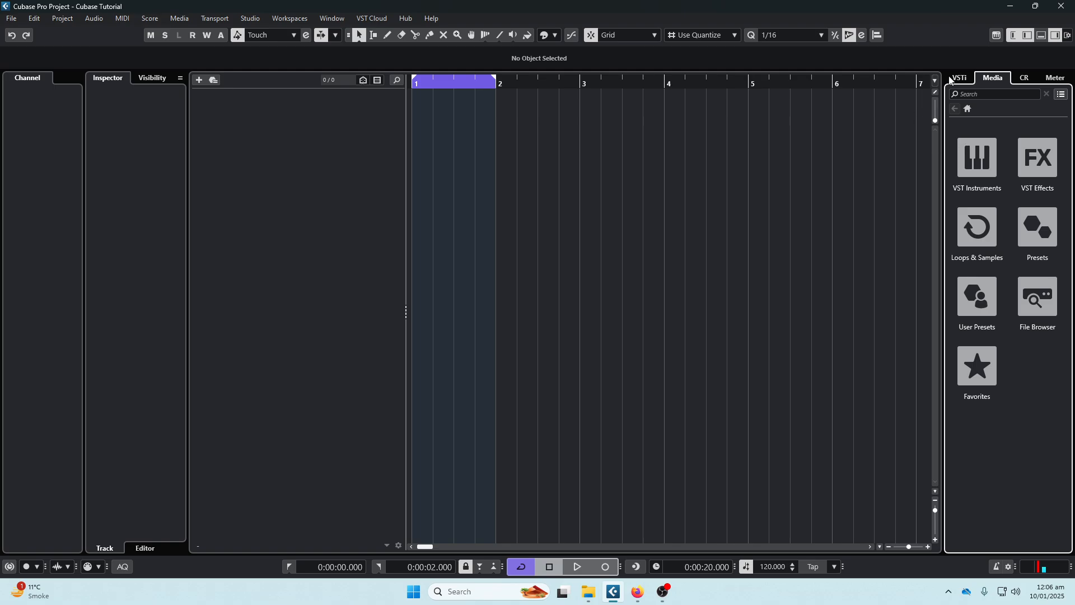
- Add Rhodes V8 Pro from the VST Instruments as a new instrument track and close its plug-in window
click(980, 166)
scroll(1029, 276, down, 8)
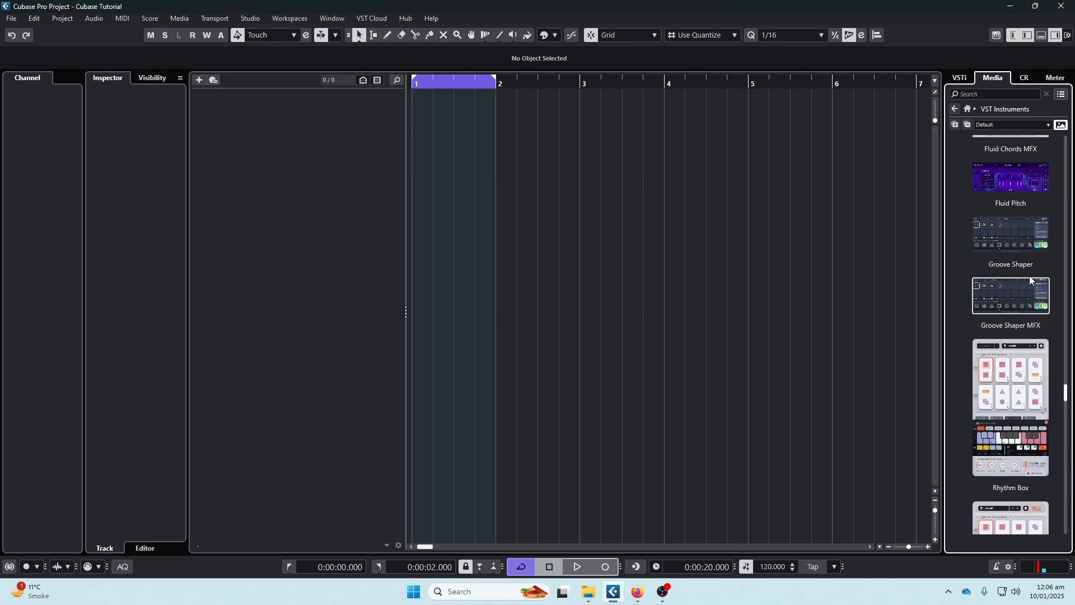
scroll(1002, 277, down, 8)
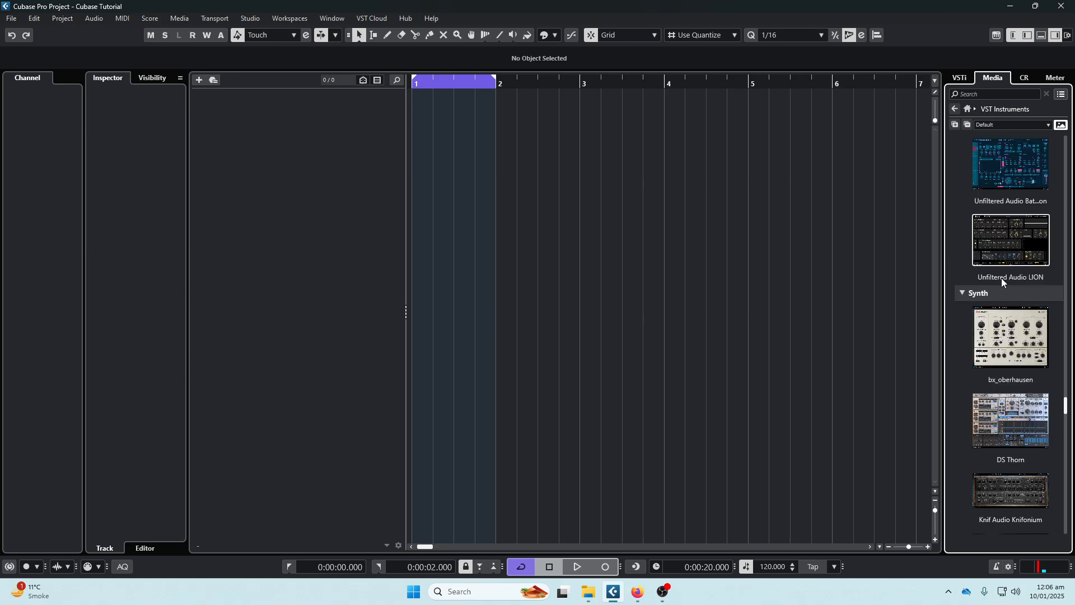
scroll(1007, 273, up, 4)
scroll(1009, 274, down, 8)
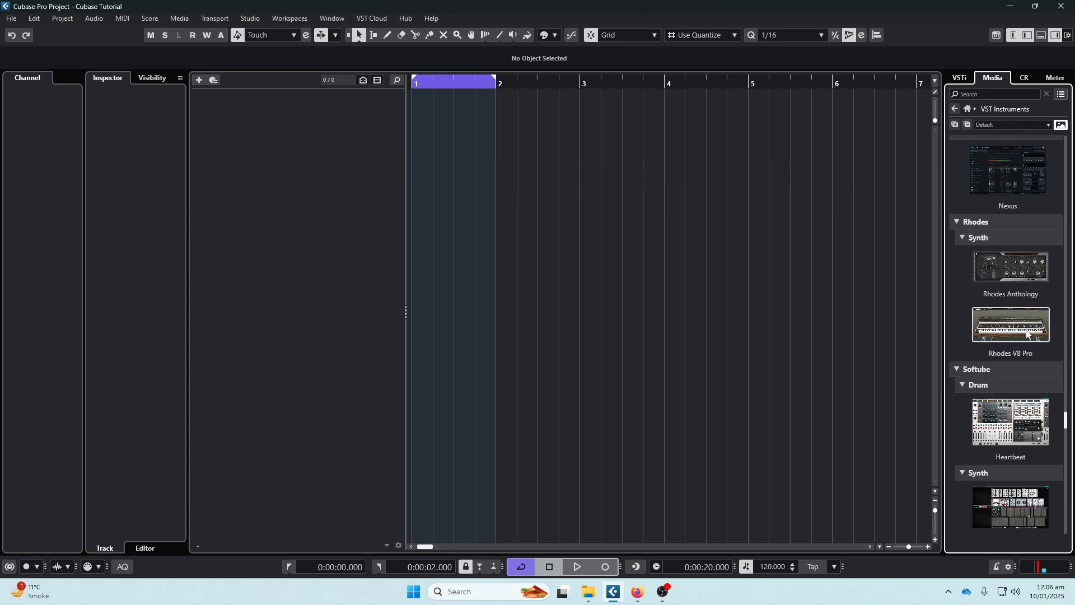
drag(1028, 335, 284, 146)
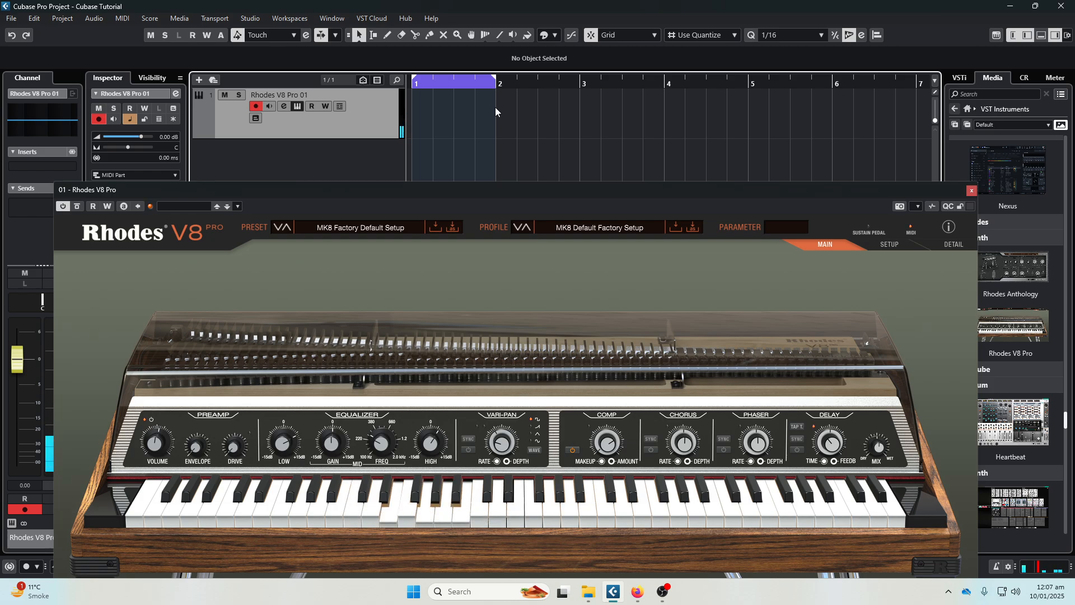
drag(726, 190, 668, 121)
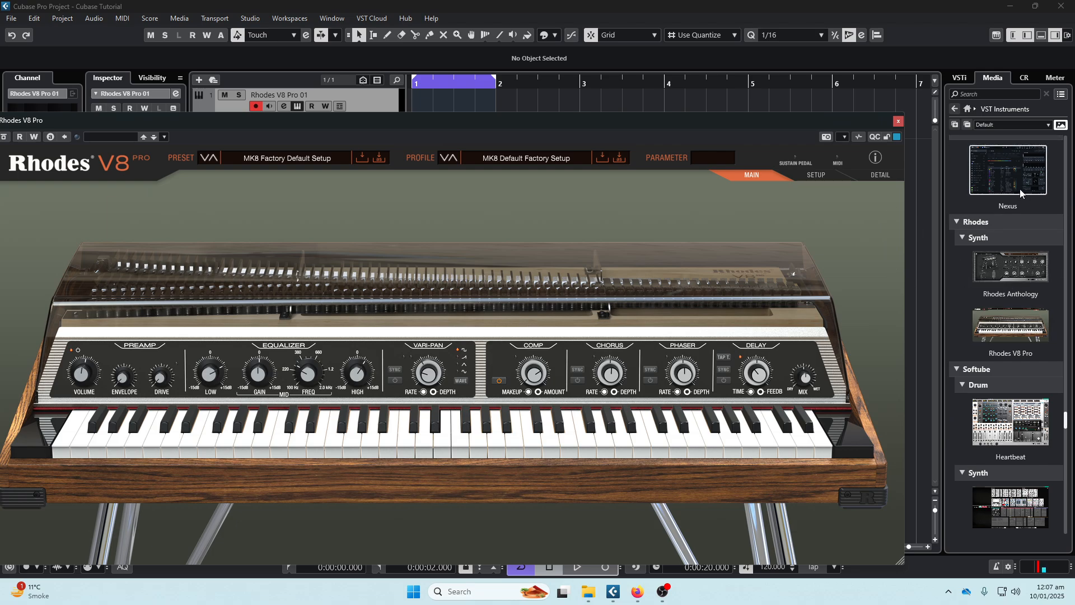
click(899, 122)
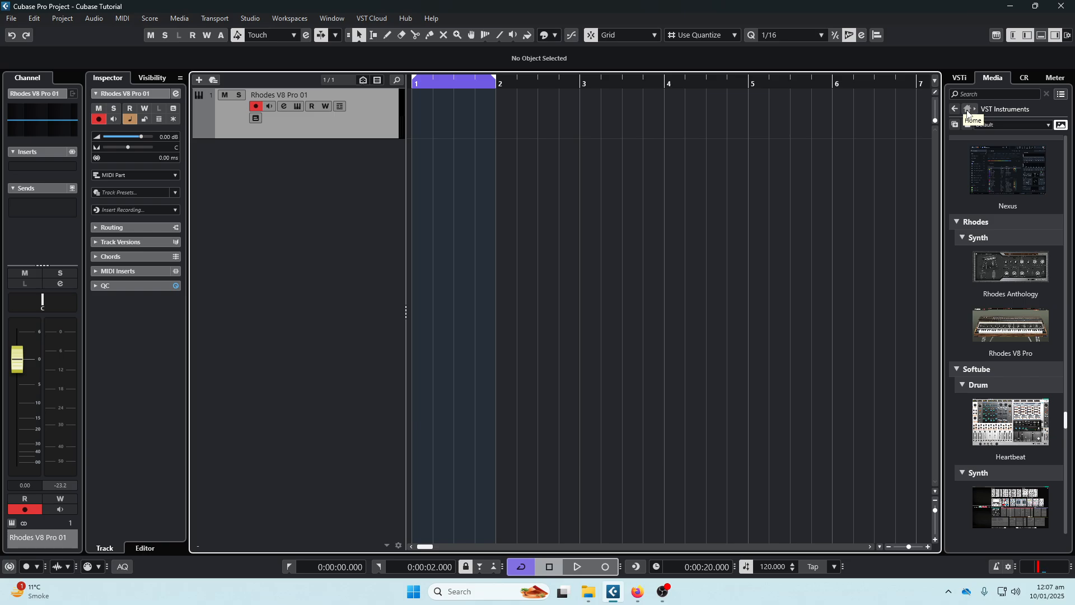
- Browse the remaining VST Instruments, return to the media home and open the VST Effects collection
scroll(994, 203, down, 12)
scroll(995, 203, up, 13)
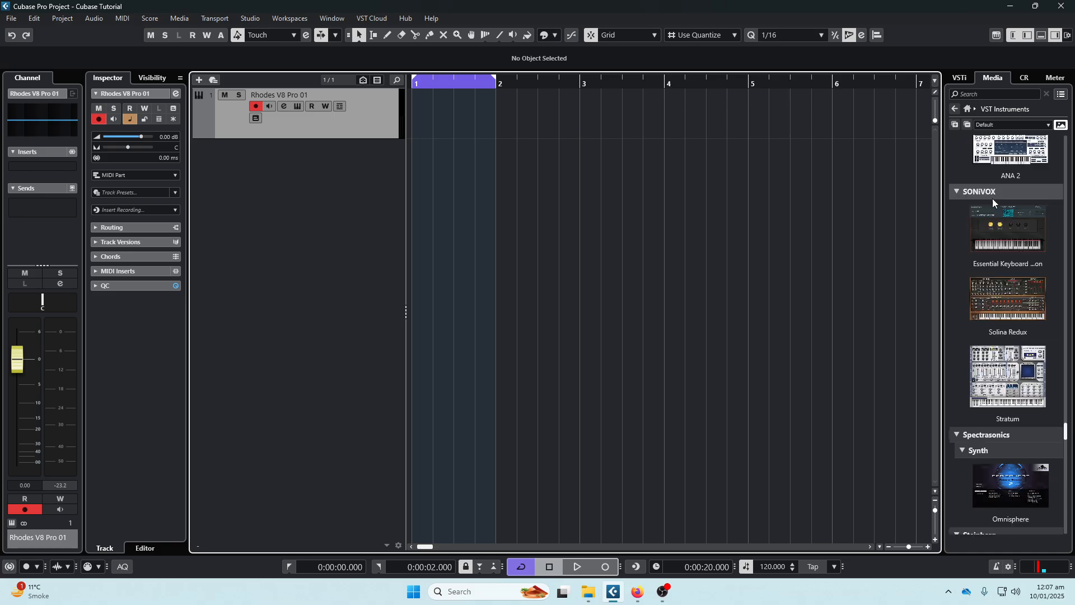
click(968, 109)
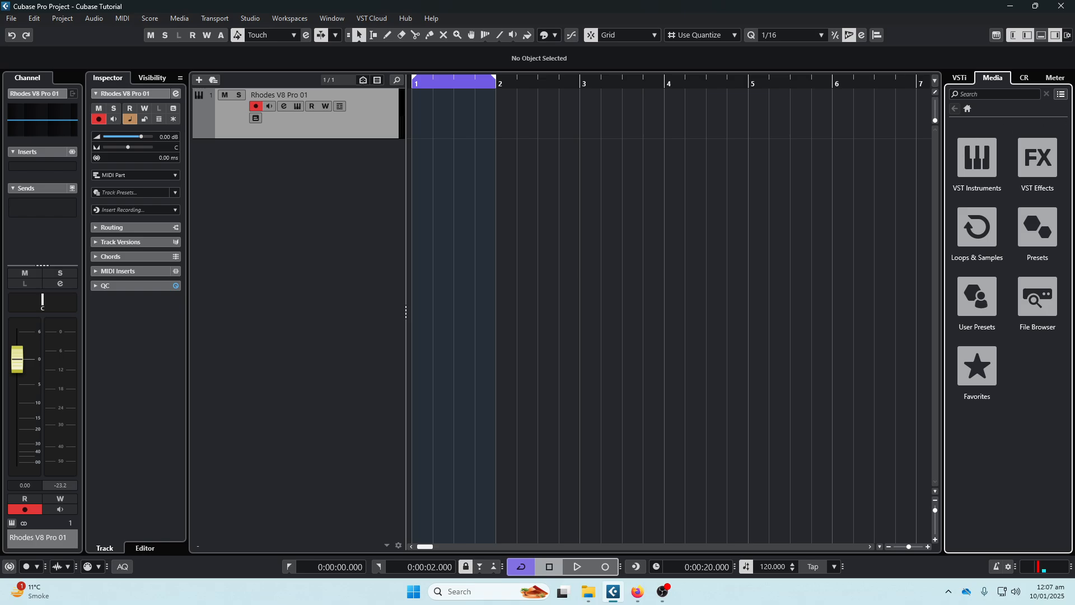
click(1041, 161)
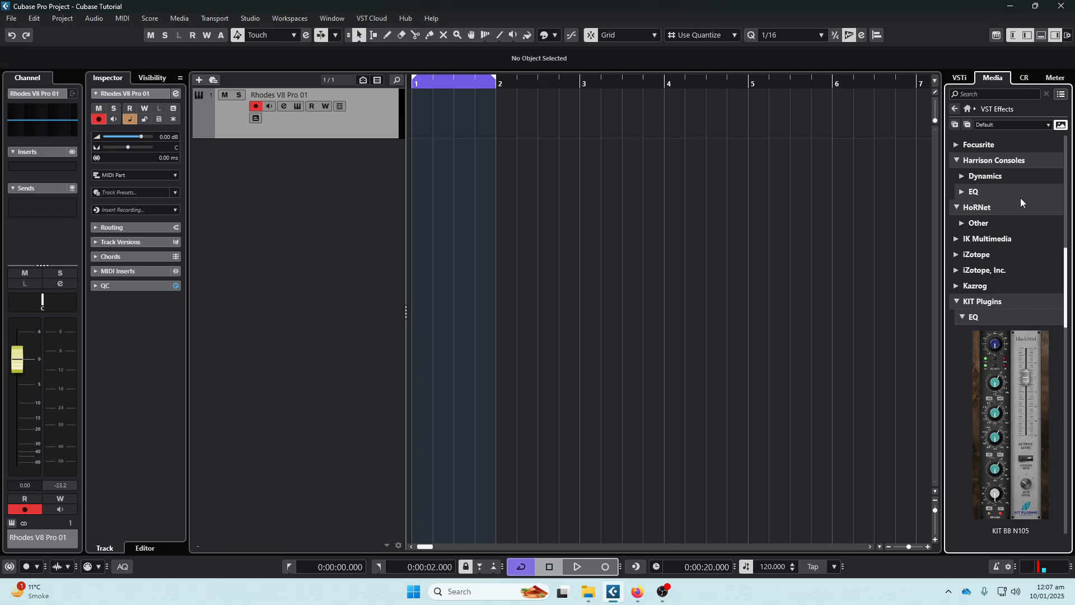
- Insert the KIT BB N105 EQ on the Rhodes V8 Pro 01 track, close its plug-in window and delete the track
scroll(1010, 247, down, 3)
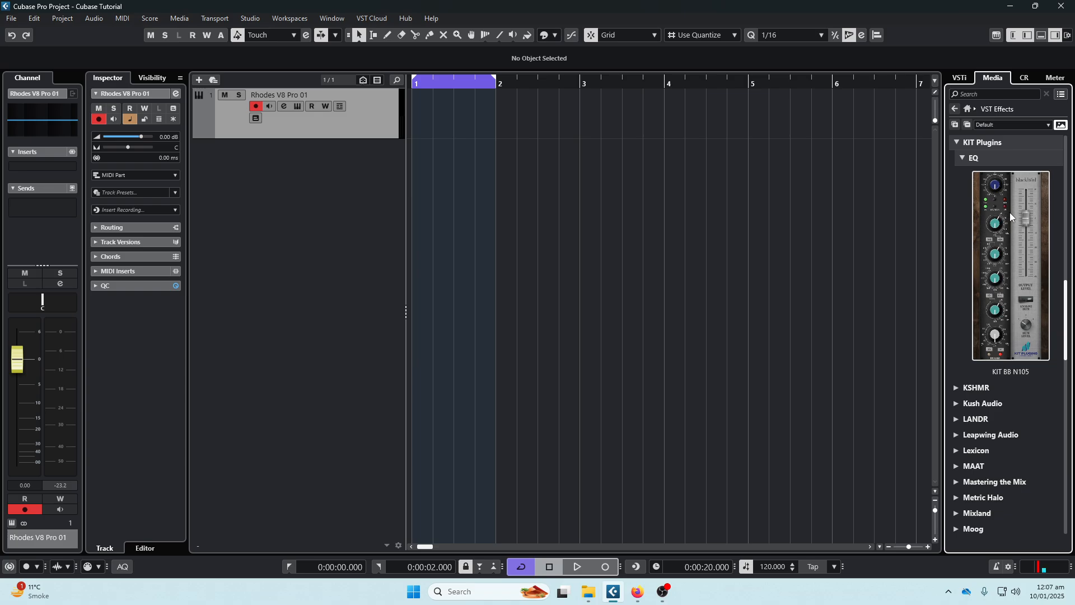
drag(1014, 211, 245, 116)
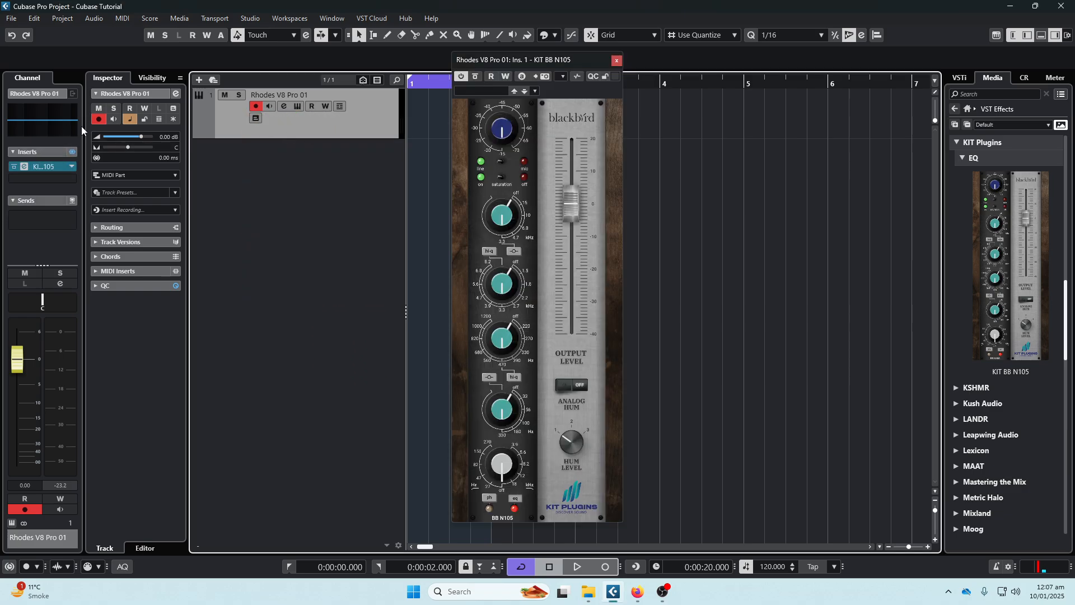
click(616, 60)
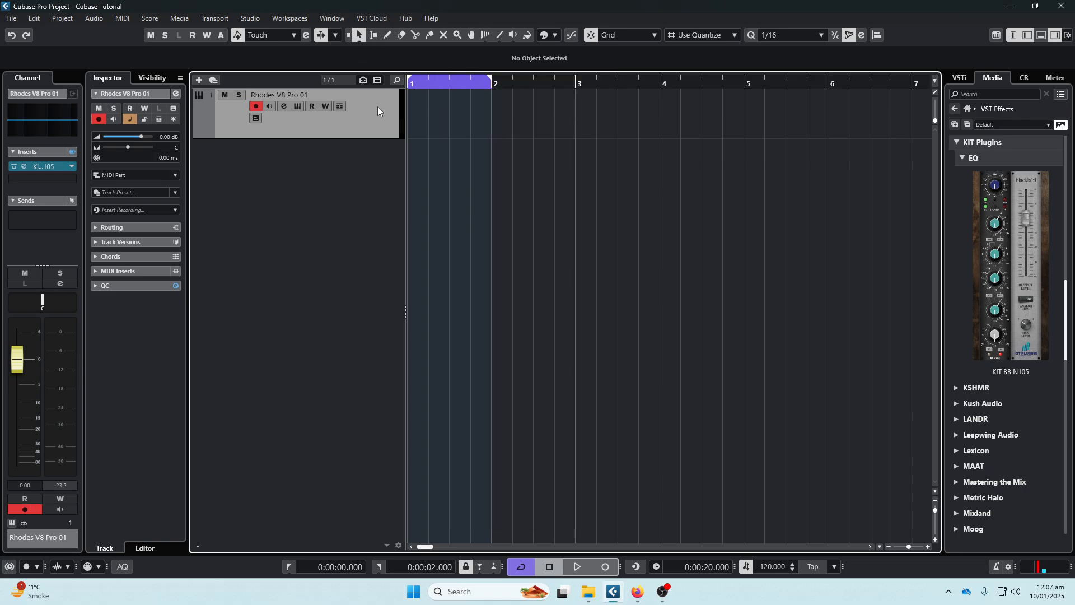
key(Delete)
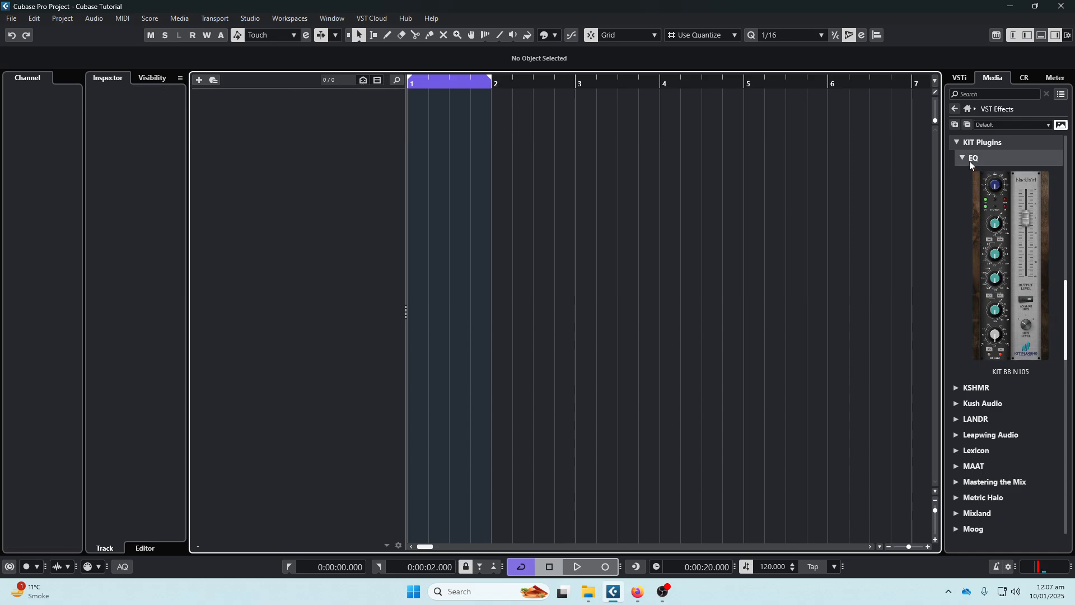
- Look through Loops & Samples, Presets and the File Browser in the media browser and return to the media home
click(967, 109)
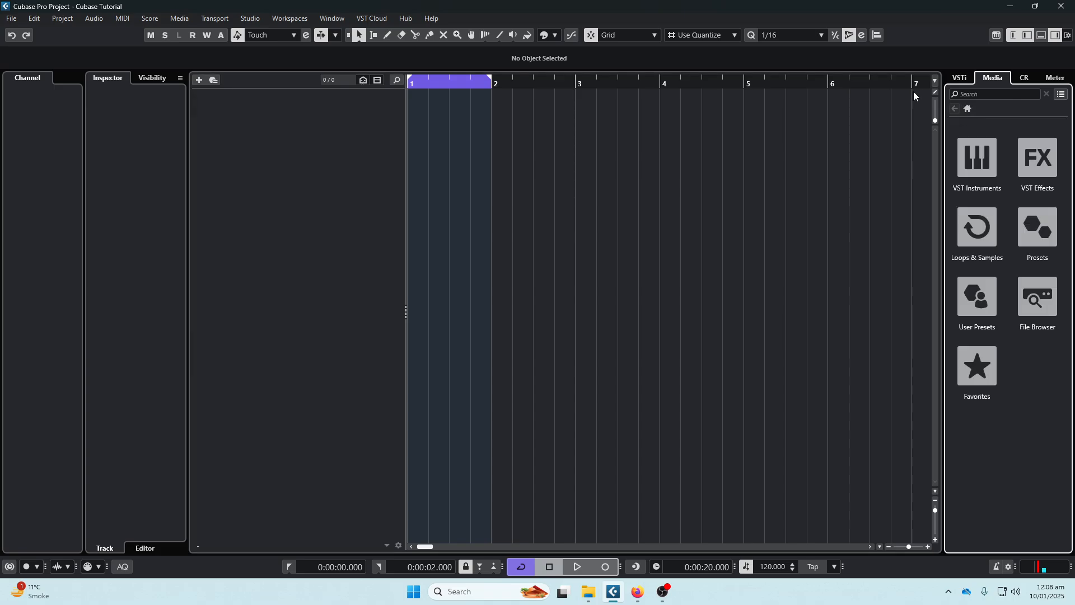
click(964, 238)
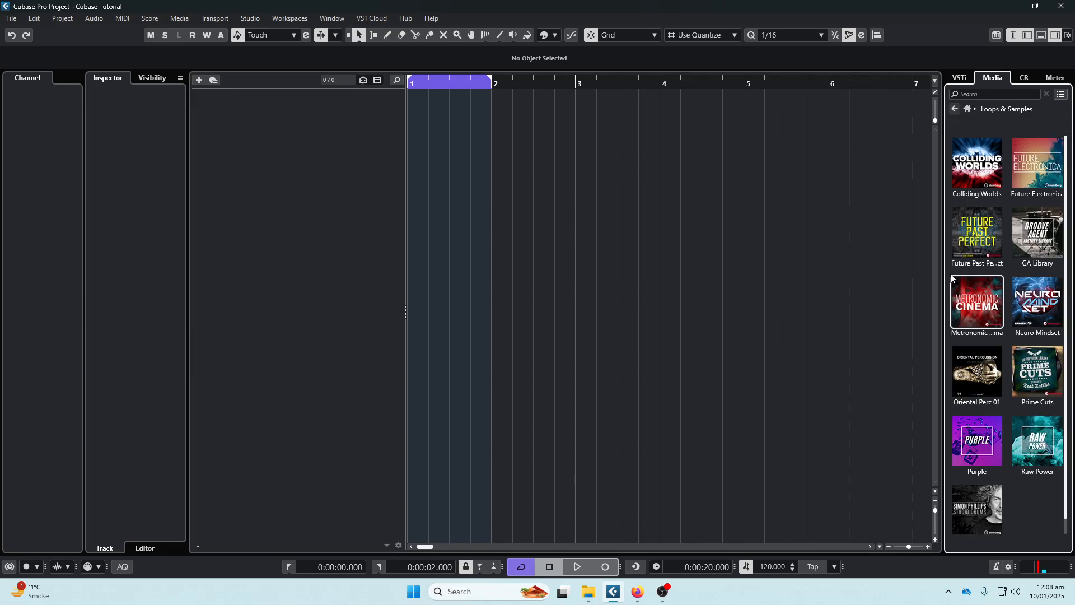
click(968, 109)
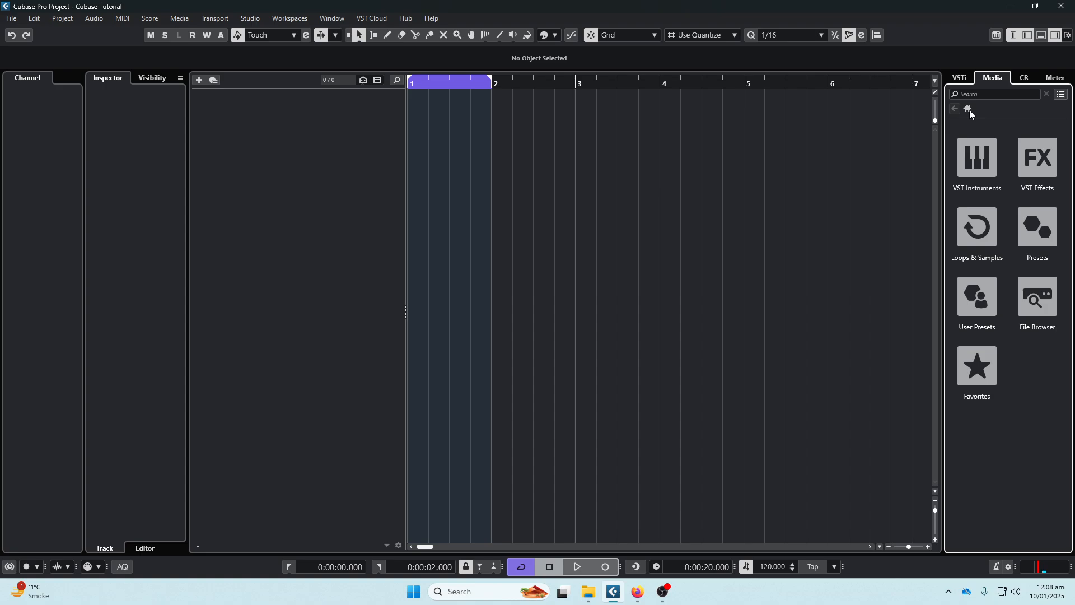
click(1033, 238)
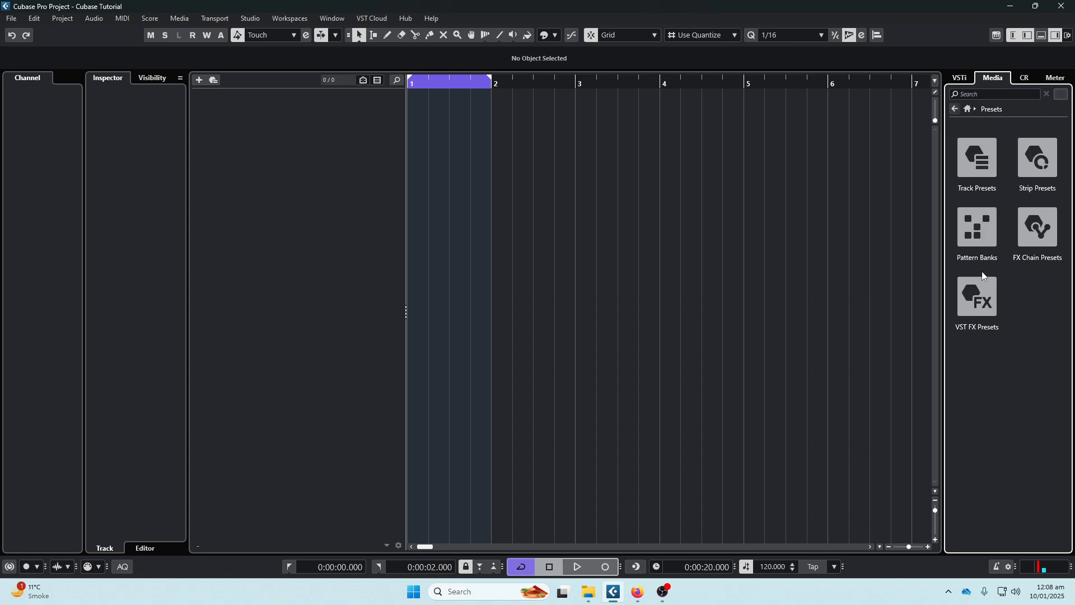
click(968, 109)
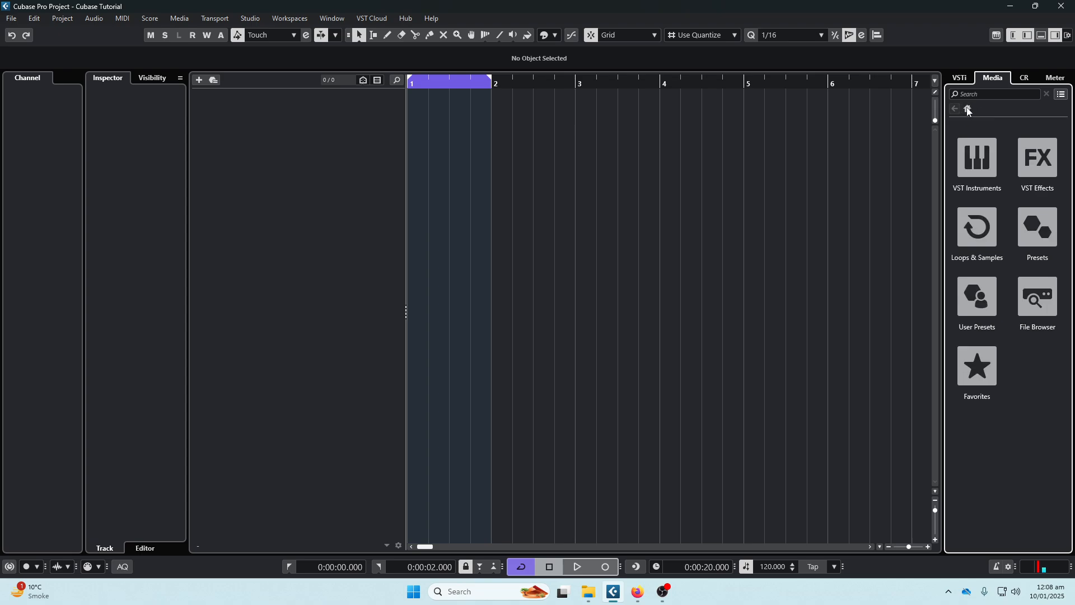
click(1043, 296)
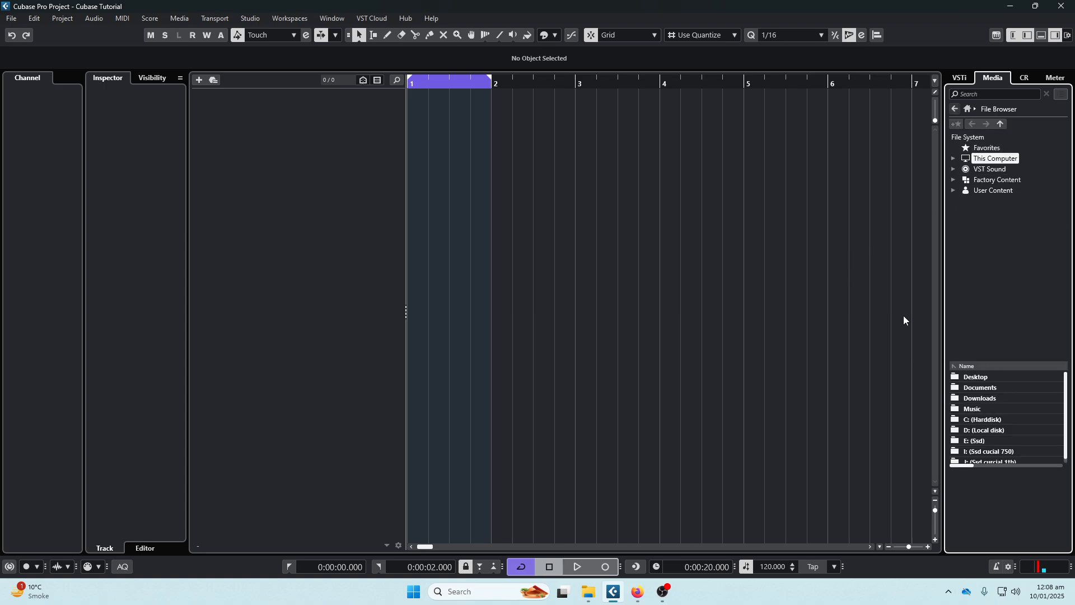
click(967, 110)
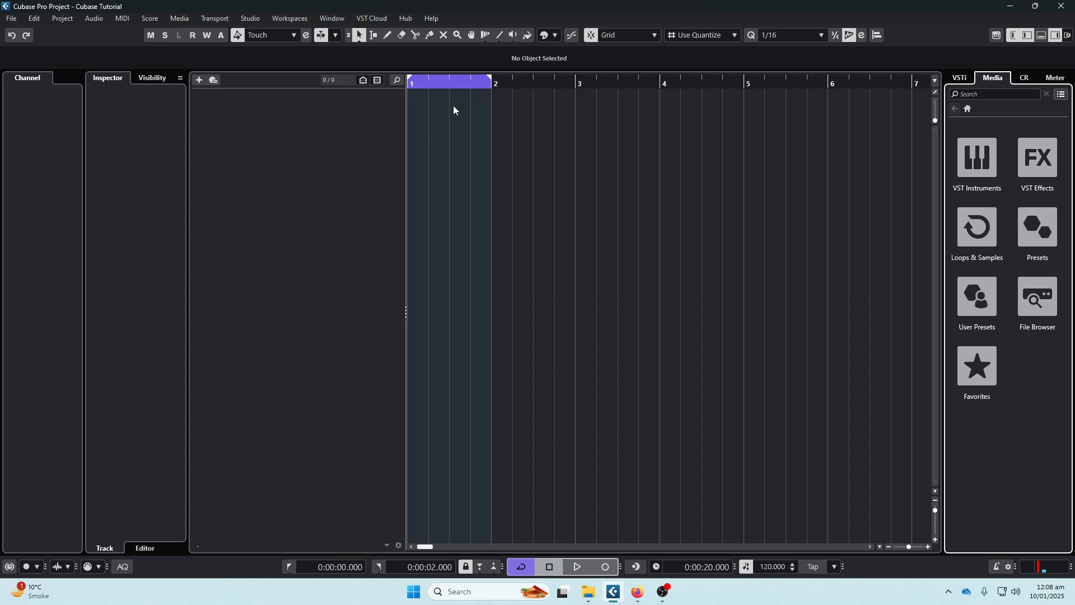
- Jump the project cursor to the left locator and the right locator, and return it to the project start
click(288, 567)
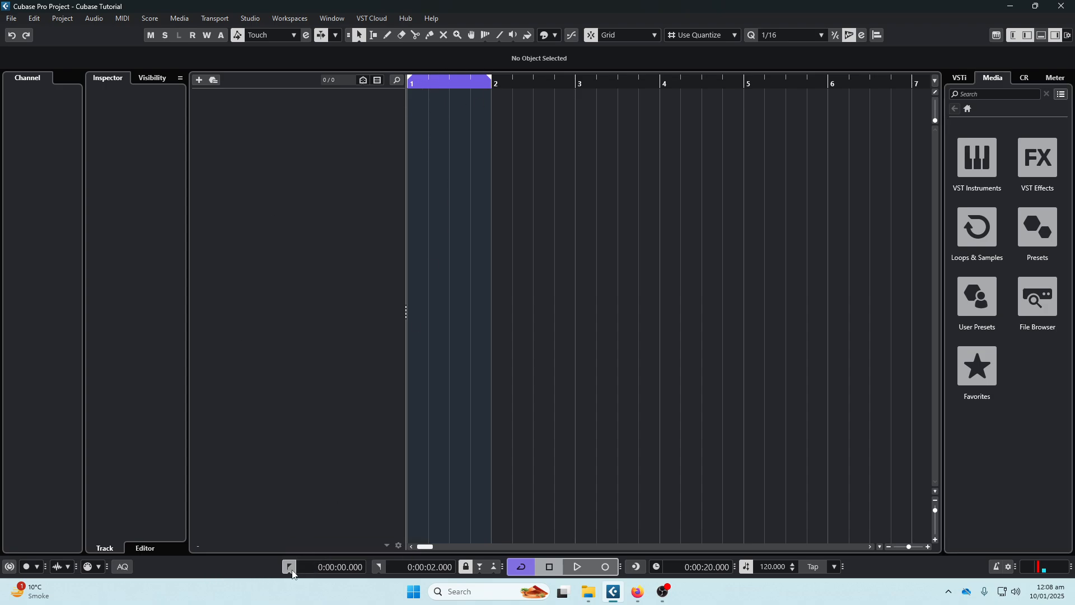
click(379, 565)
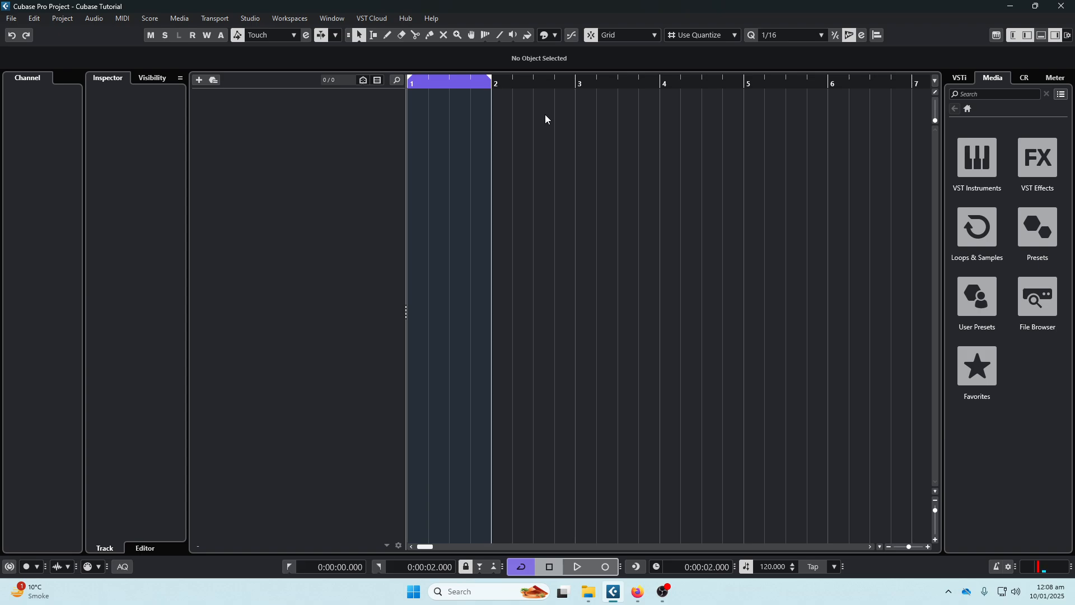
click(548, 565)
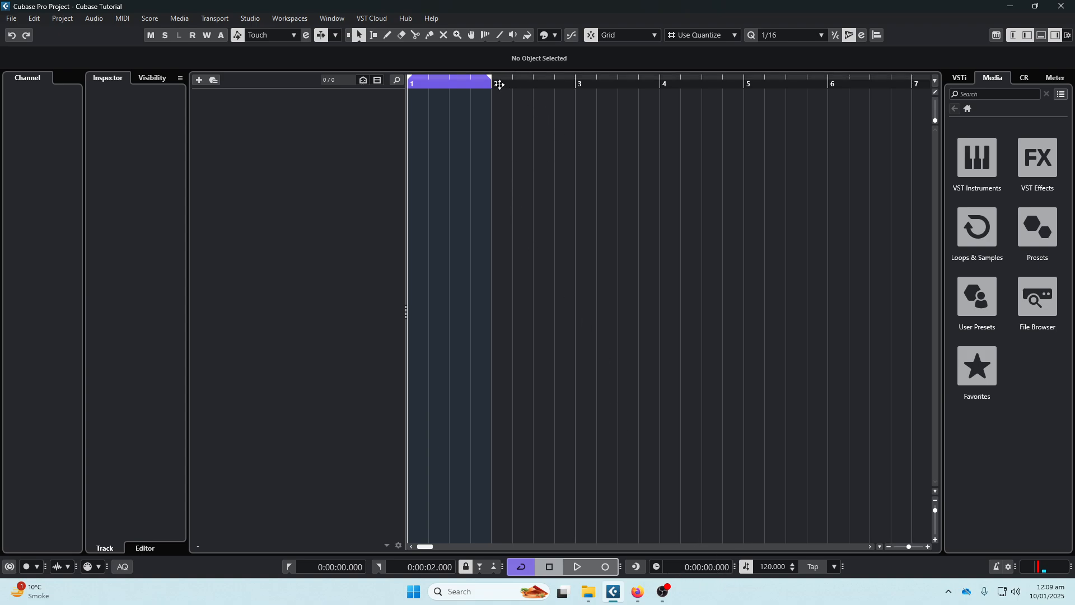
- Start and stop playback briefly, and place the project cursor just after bar 2, at about 0:00:02.750
key(space)
key(space)
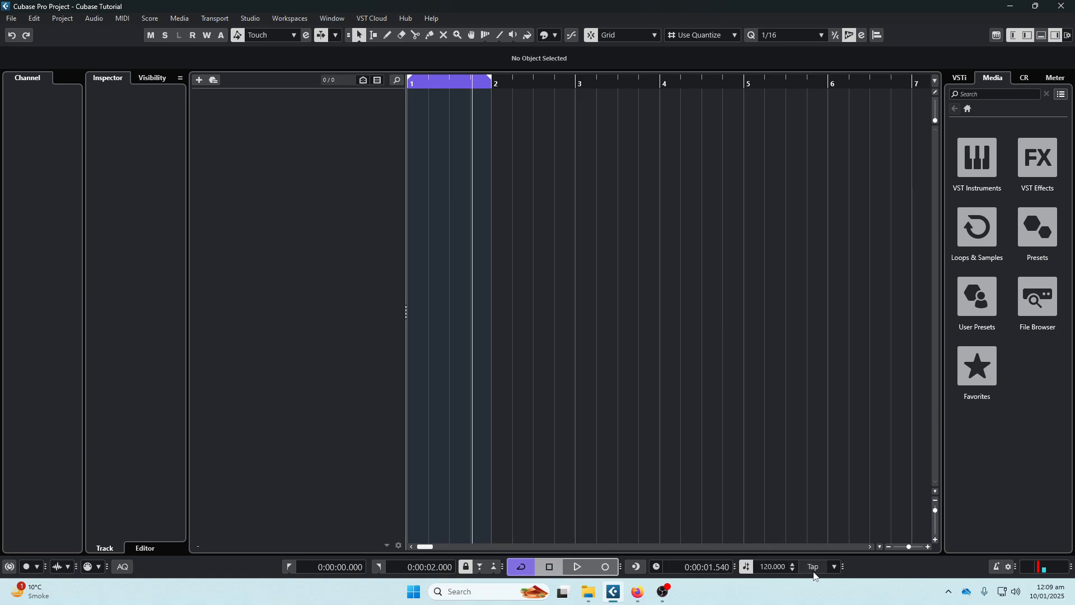
click(527, 89)
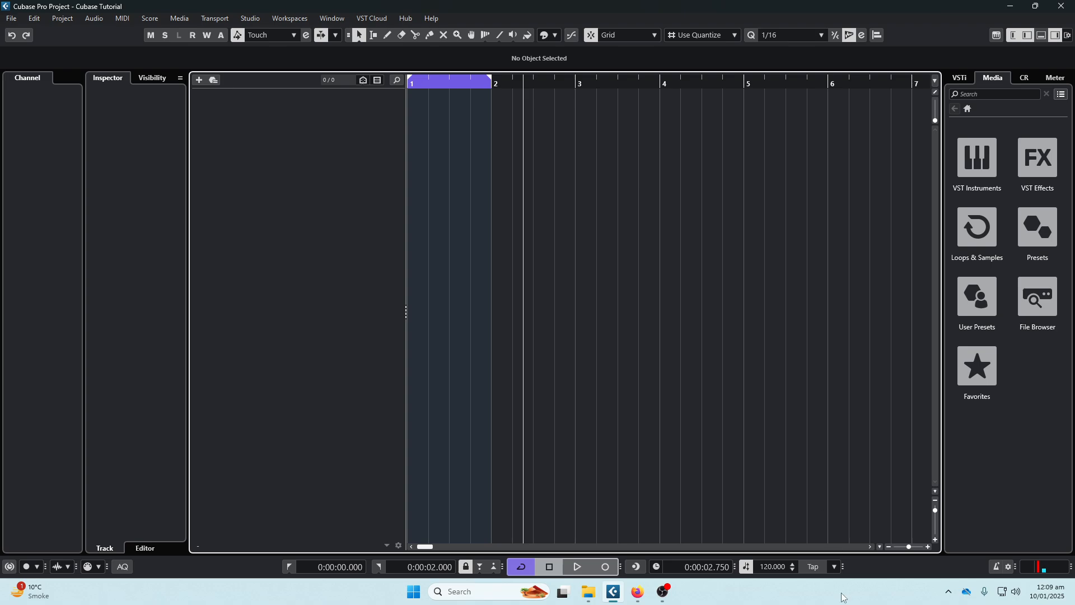
- Tap in a tempo of about 109.75 BPM at the project cursor position
click(813, 567)
click(813, 567)
click(813, 567)
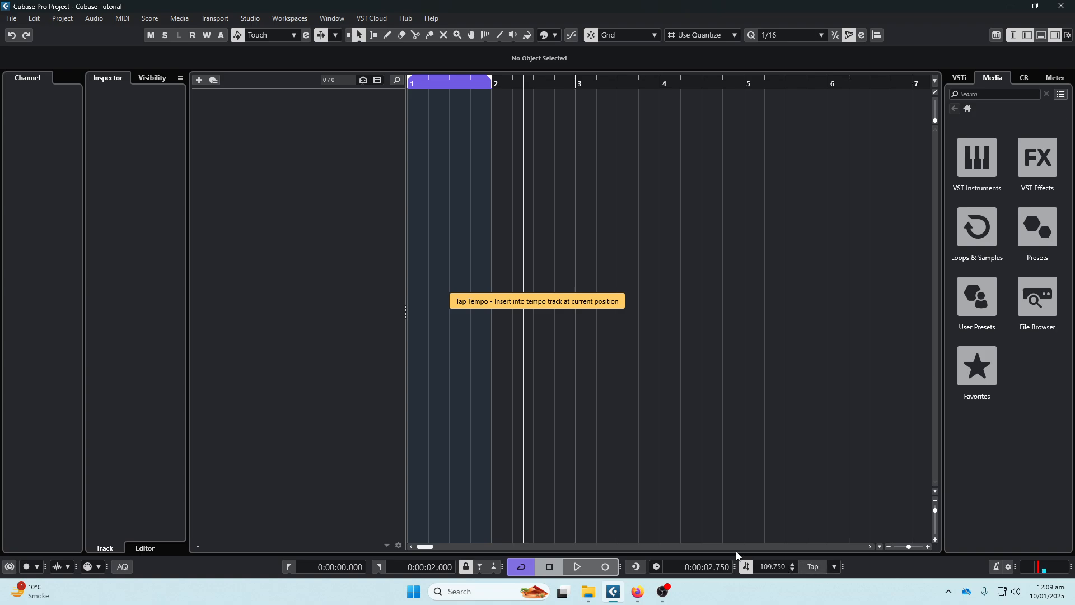
- Set the project tempo to 120 BPM
double_click(769, 569)
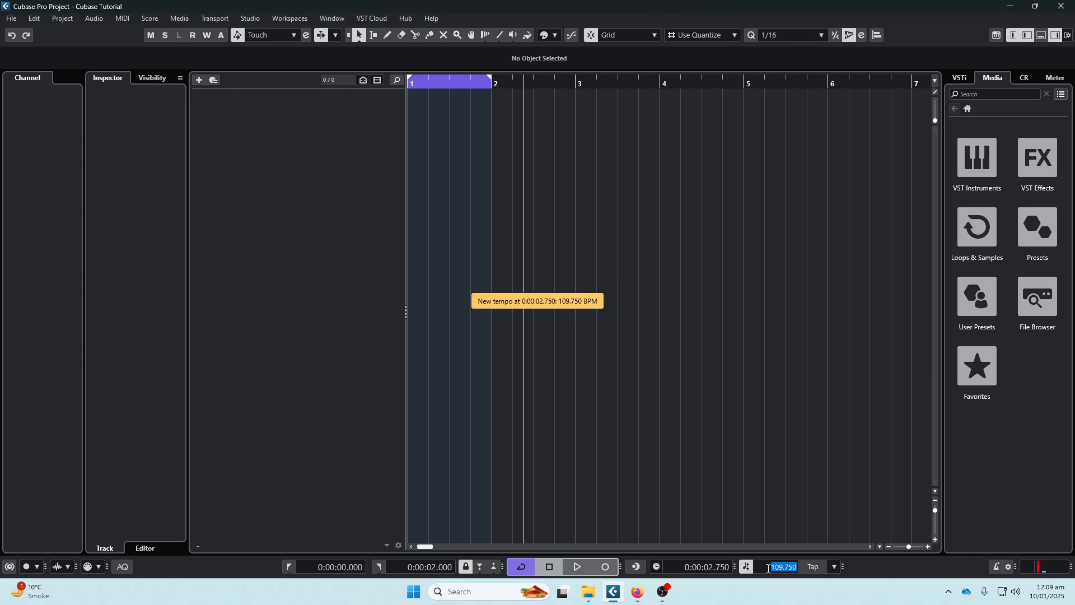
text(120)
key(Return)
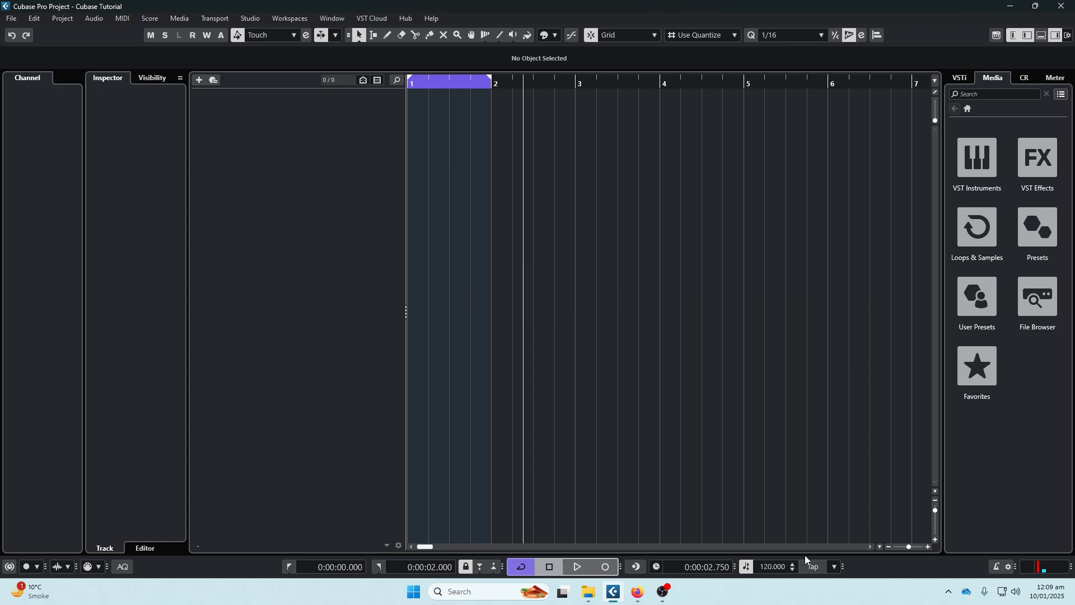
- Show the time signature in the transport bar and review the general, click sound and click pattern settings of the metronome
click(843, 566)
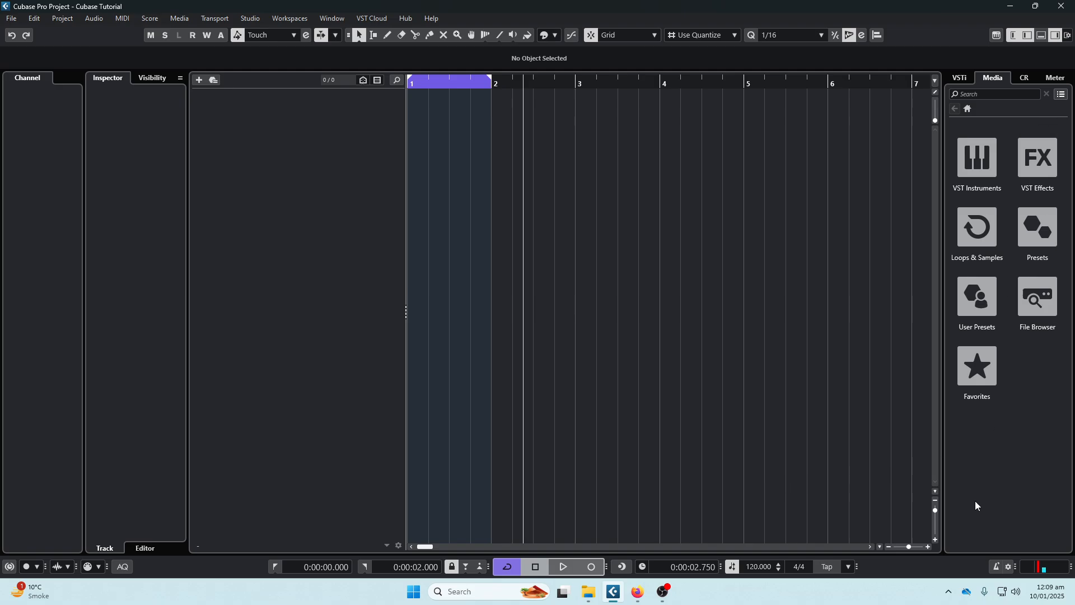
click(1010, 566)
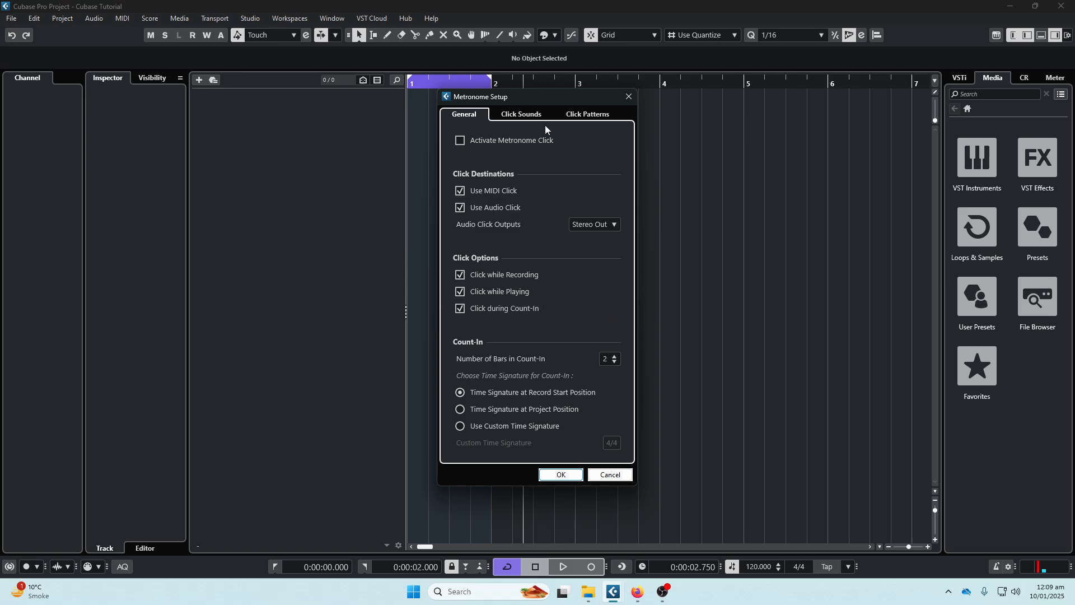
click(522, 115)
click(587, 114)
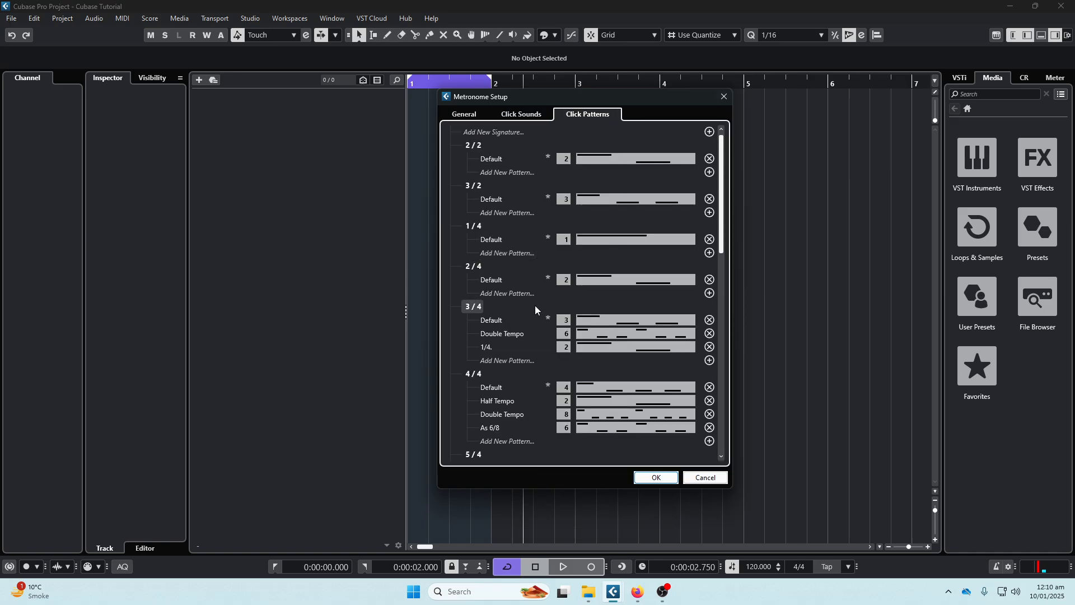
click(726, 99)
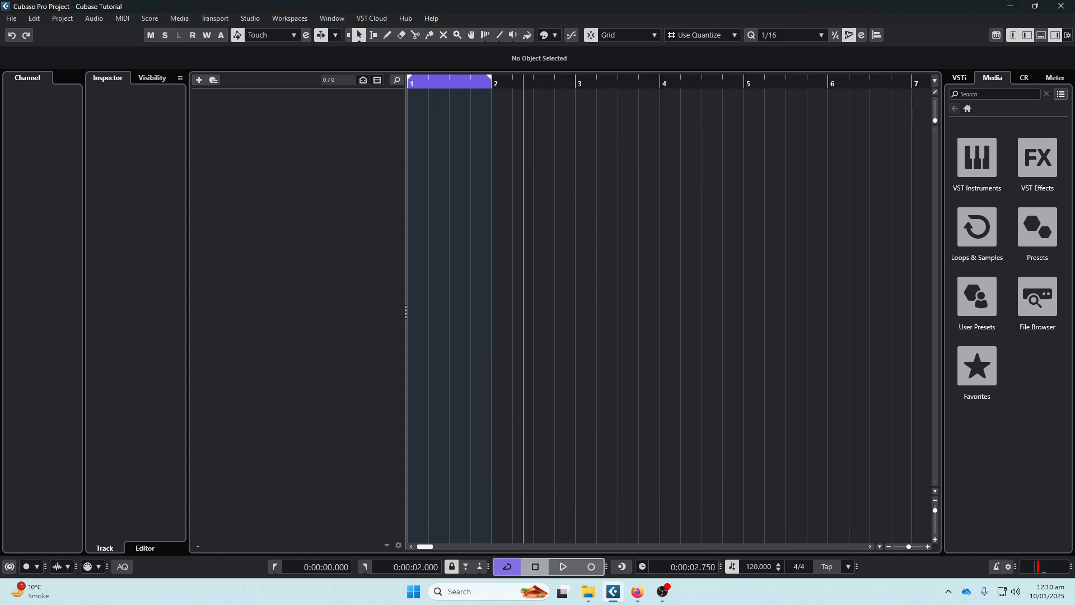
- Show the audio activity and level controls in the transport bar and hide them again
drag(1070, 567, 1074, 567)
double_click(1069, 567)
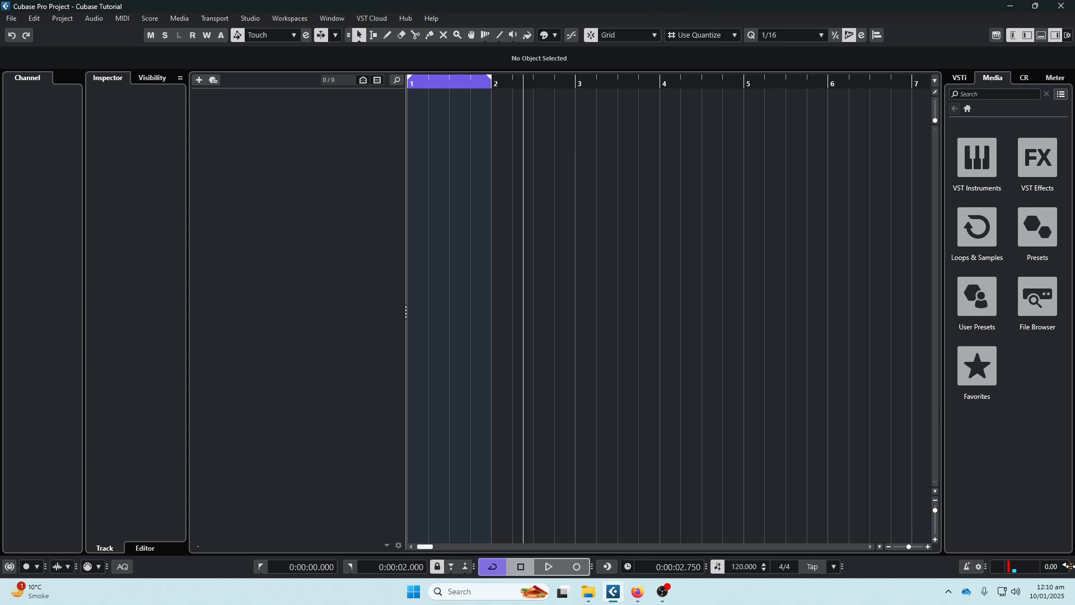
double_click(1068, 567)
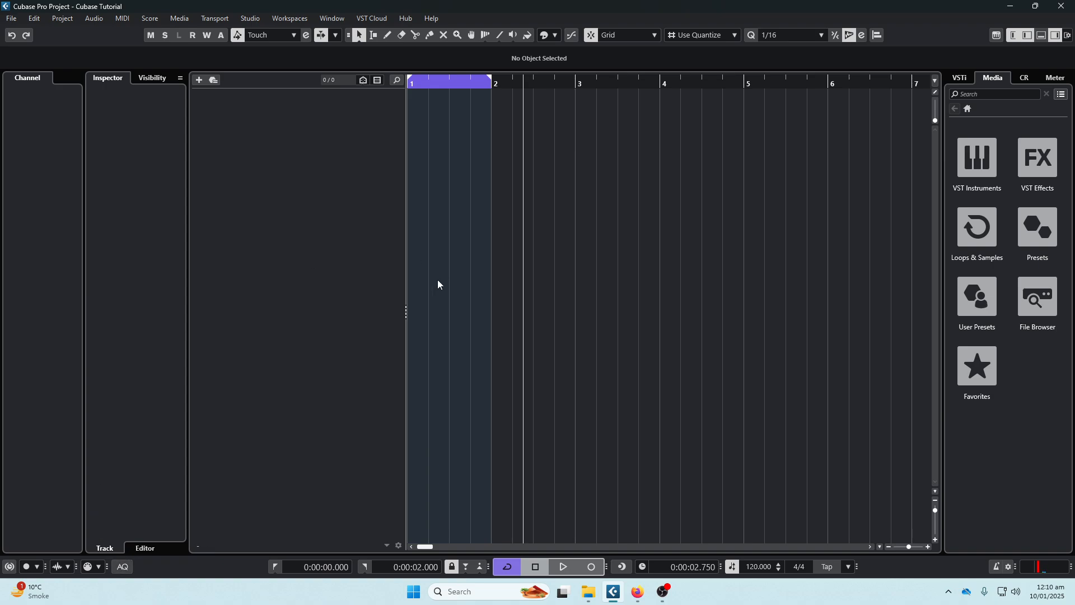
- Add five mono audio tracks named Vox
right_click(351, 124)
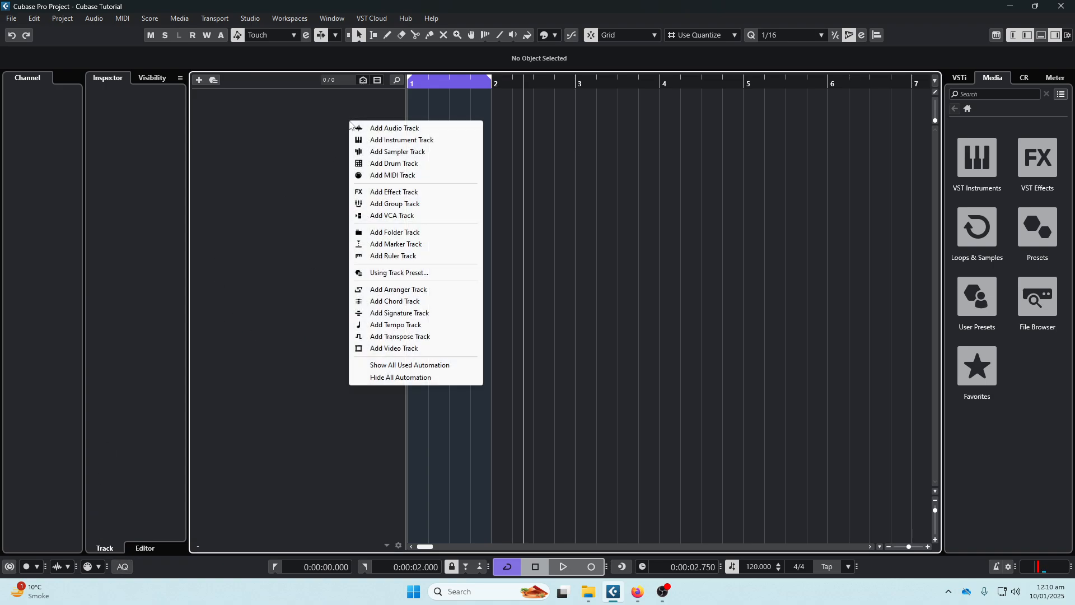
click(388, 128)
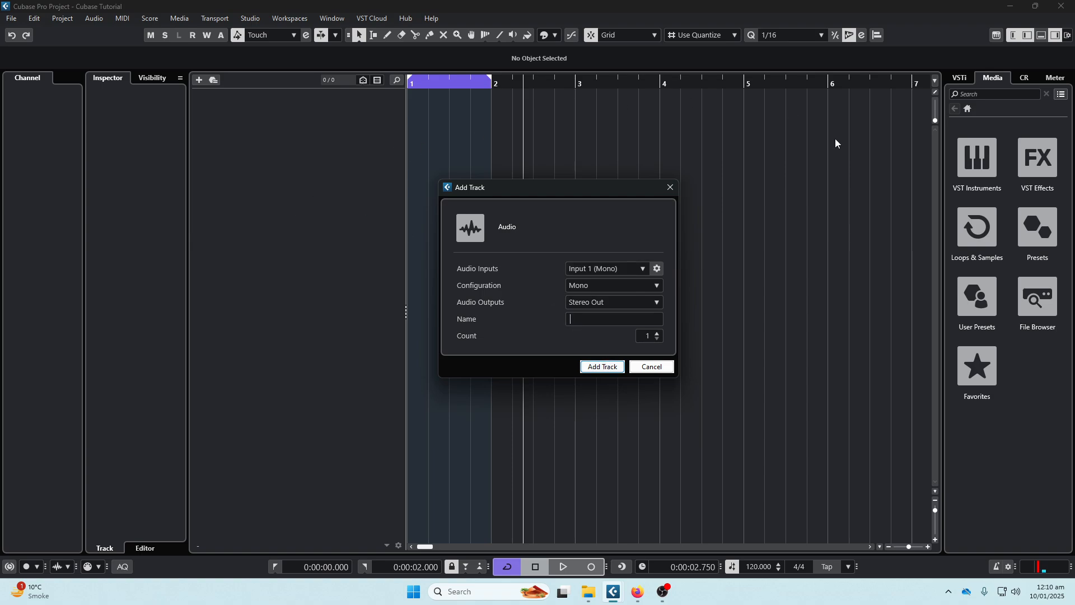
click(598, 320)
text(Vox)
click(602, 367)
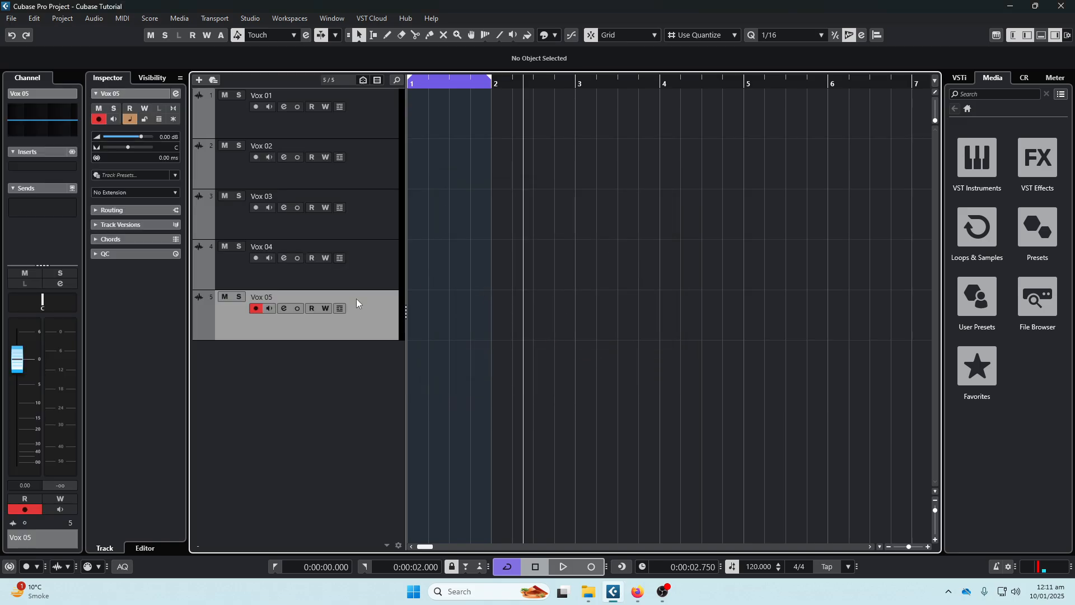
- Delete the tracks Vox 02 to Vox 05 and increase the height of the Vox 01 track
shift+click(381, 171)
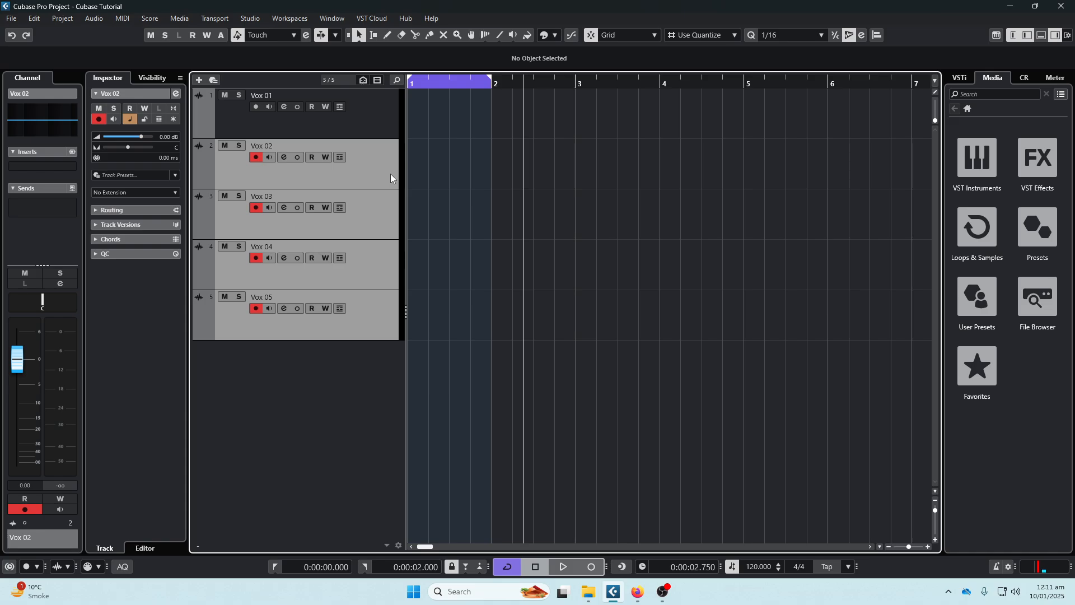
key(Delete)
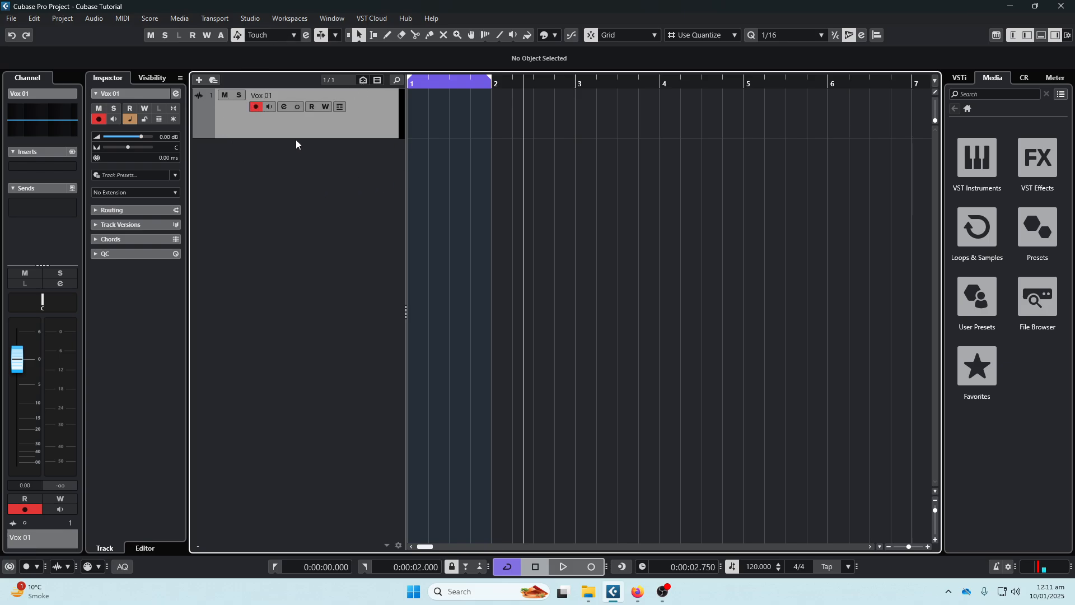
drag(296, 138, 294, 172)
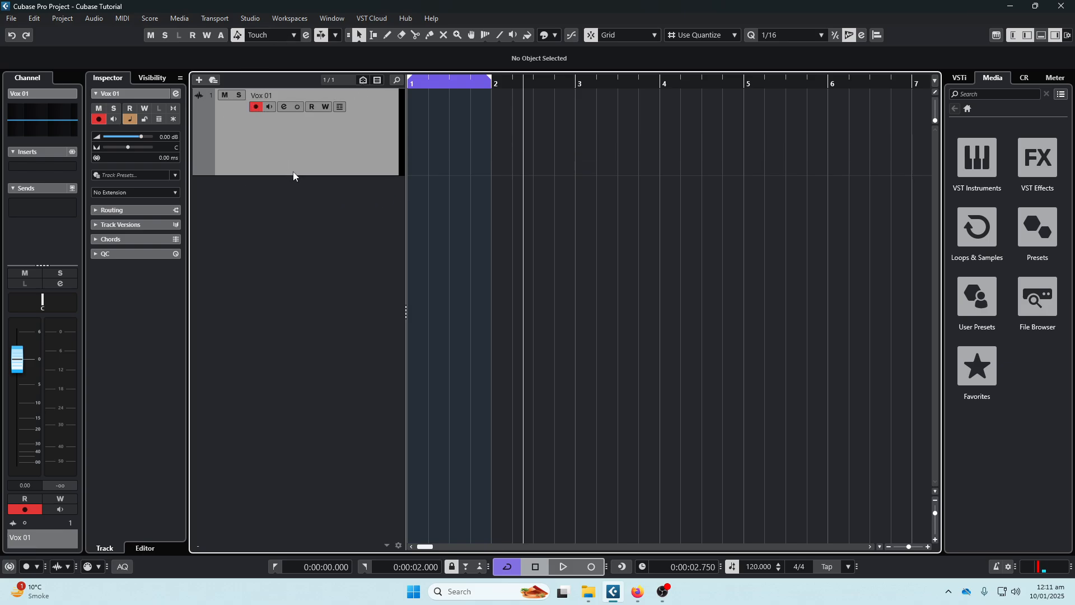
- Toggle the mute, channel settings and lane display of the Vox 01 track, restoring each one
click(228, 99)
click(229, 101)
click(284, 106)
click(285, 107)
click(341, 108)
click(341, 108)
- In the track controls settings, add Freeze to the visible controls of instrument tracks and apply the change
click(398, 545)
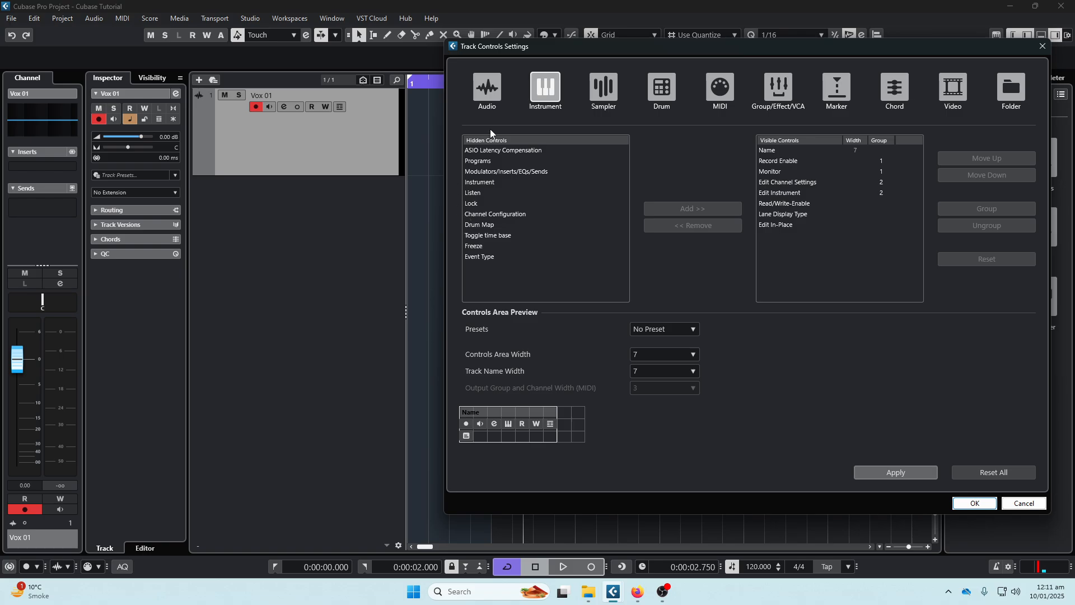
click(478, 246)
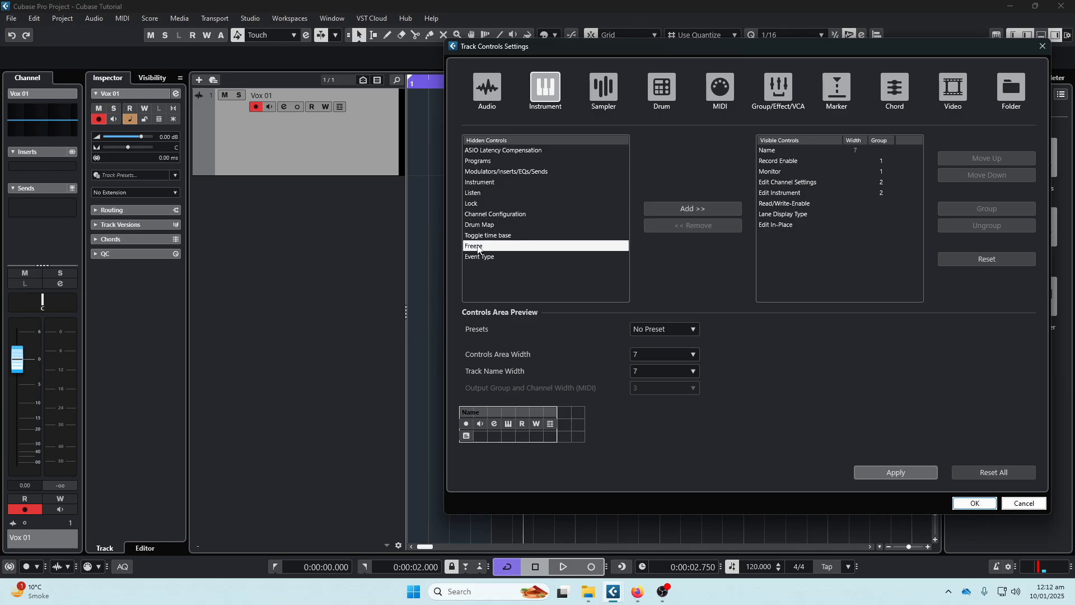
click(677, 209)
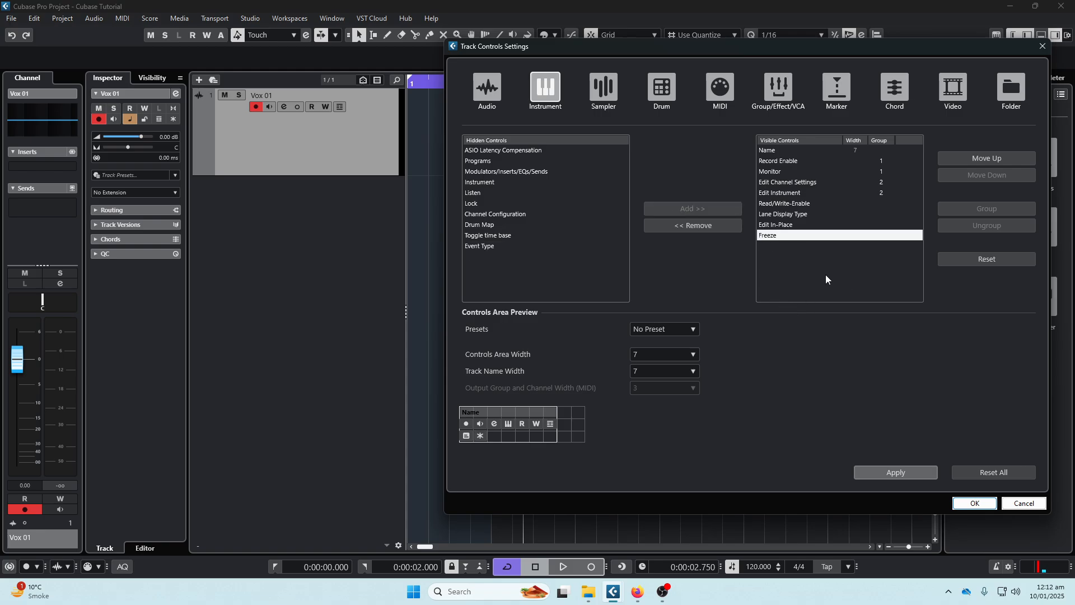
click(974, 502)
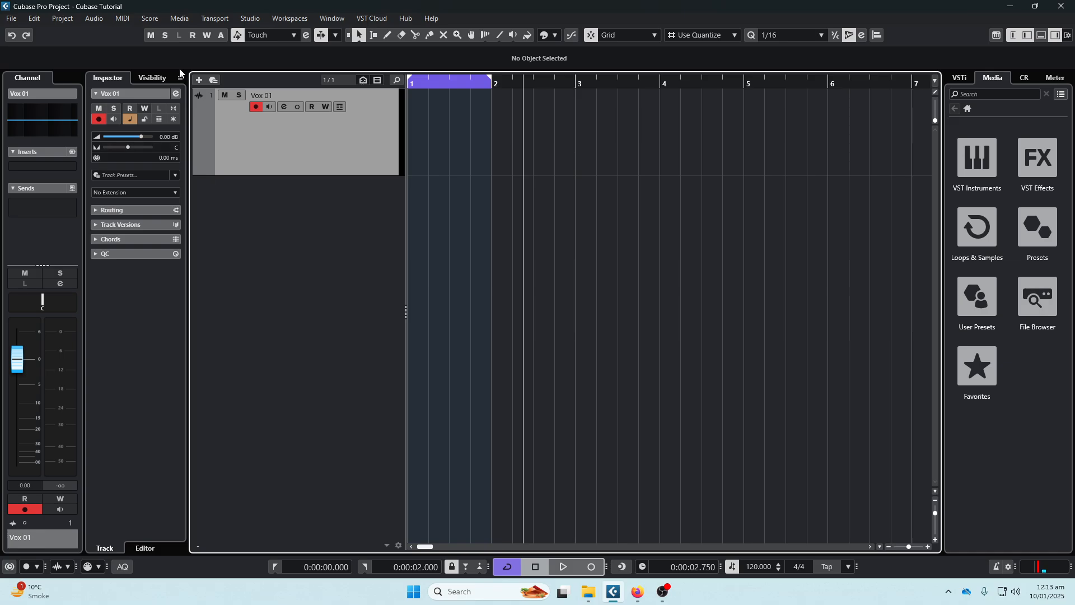
- Add two mono audio tracks with the default names below the Vox 01 track
double_click(304, 201)
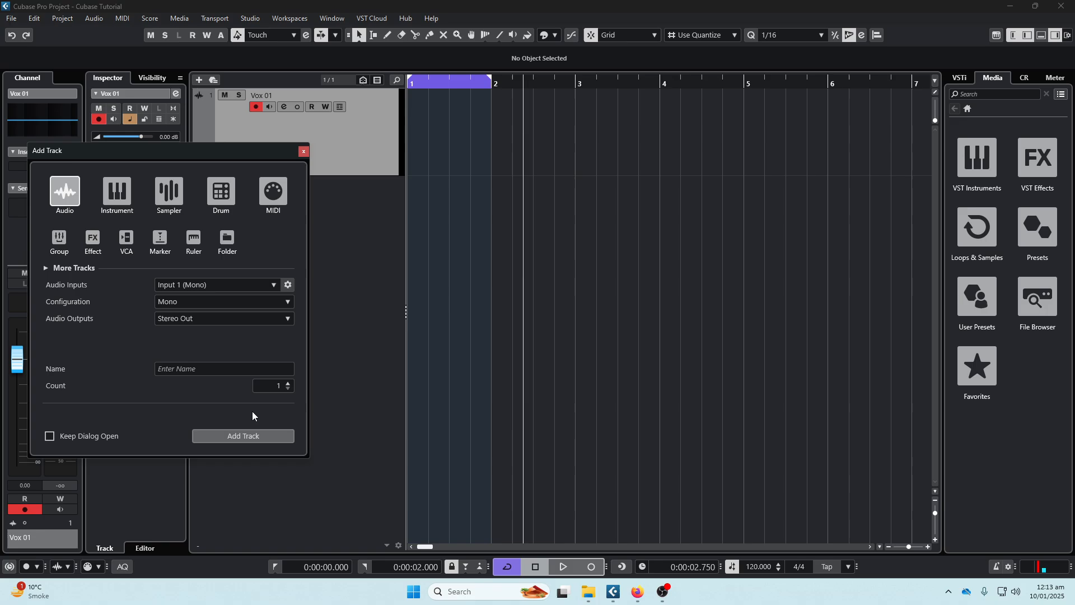
click(273, 385)
text(2)
key(Return)
- Hide the Audio 01 and Audio 02 tracks from the track list
click(338, 222)
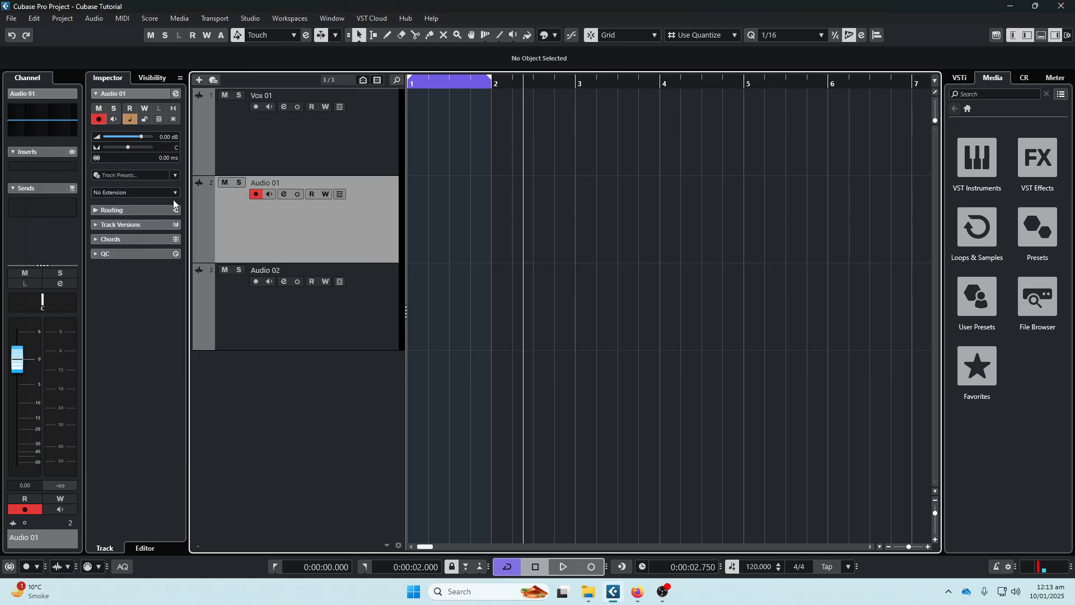
ctrl+click(318, 308)
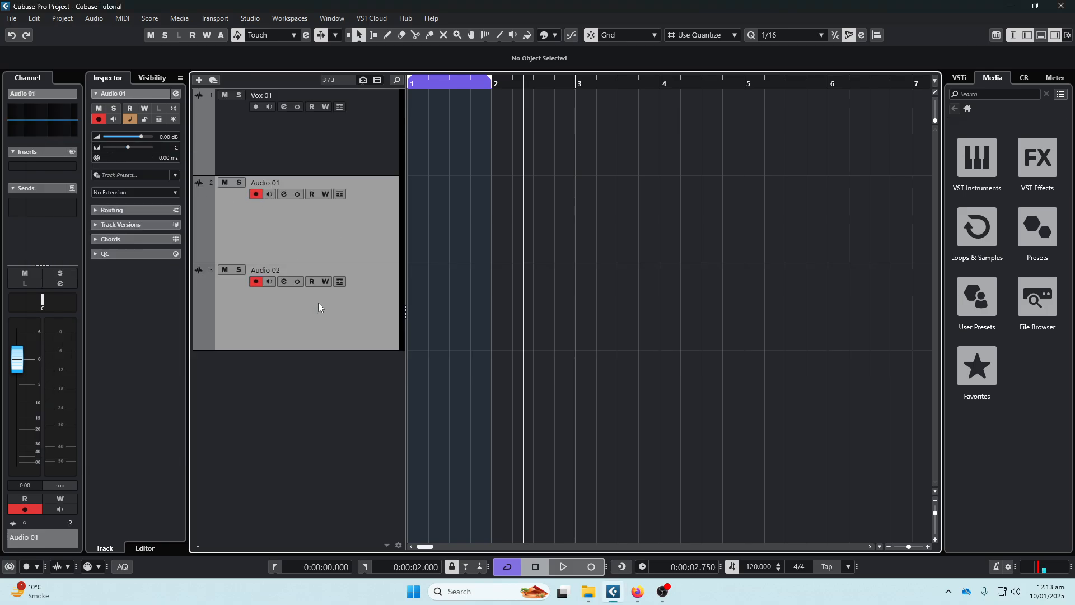
right_click(264, 225)
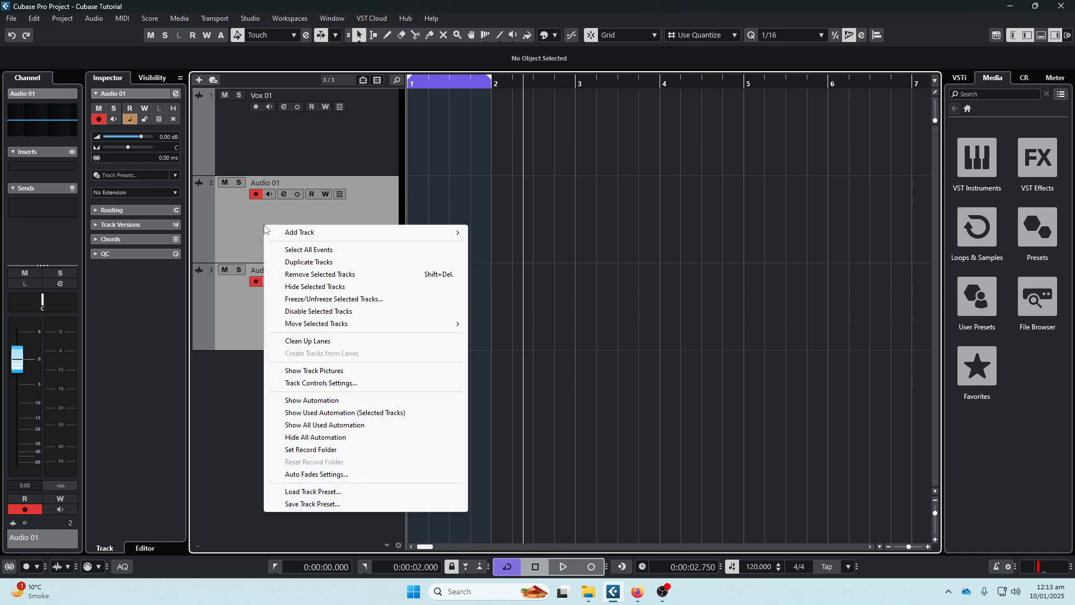
click(302, 287)
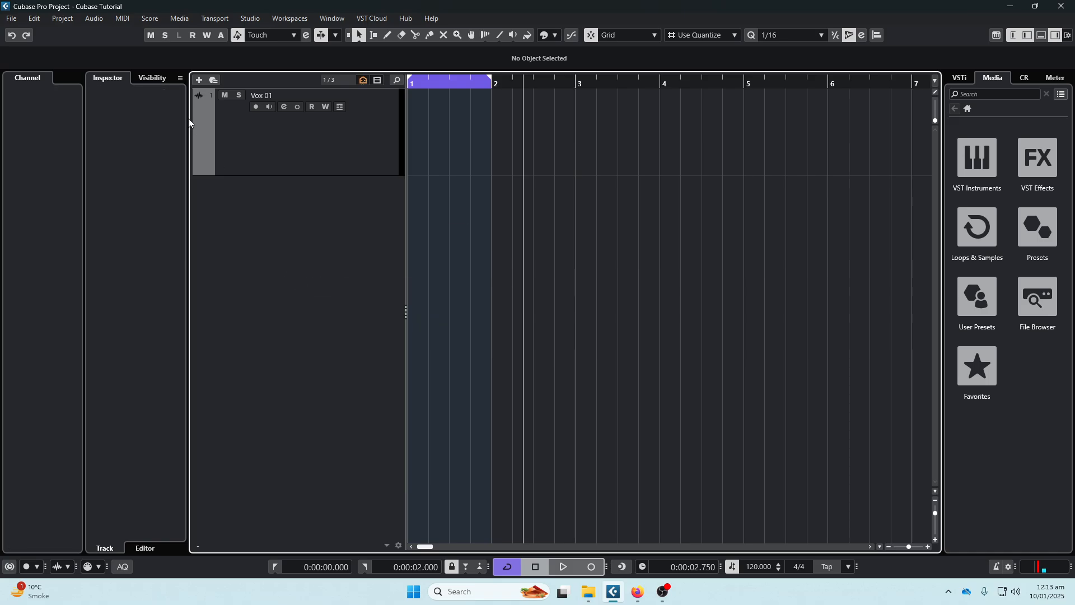
- Make the hidden Audio 01 and Audio 02 tracks visible again
click(154, 77)
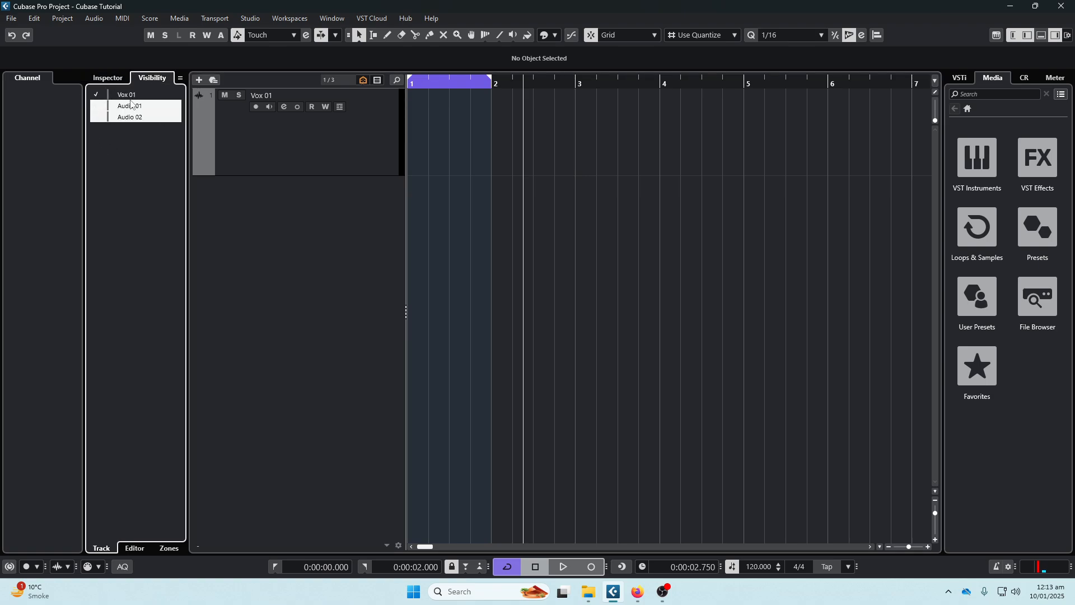
click(97, 107)
click(138, 118)
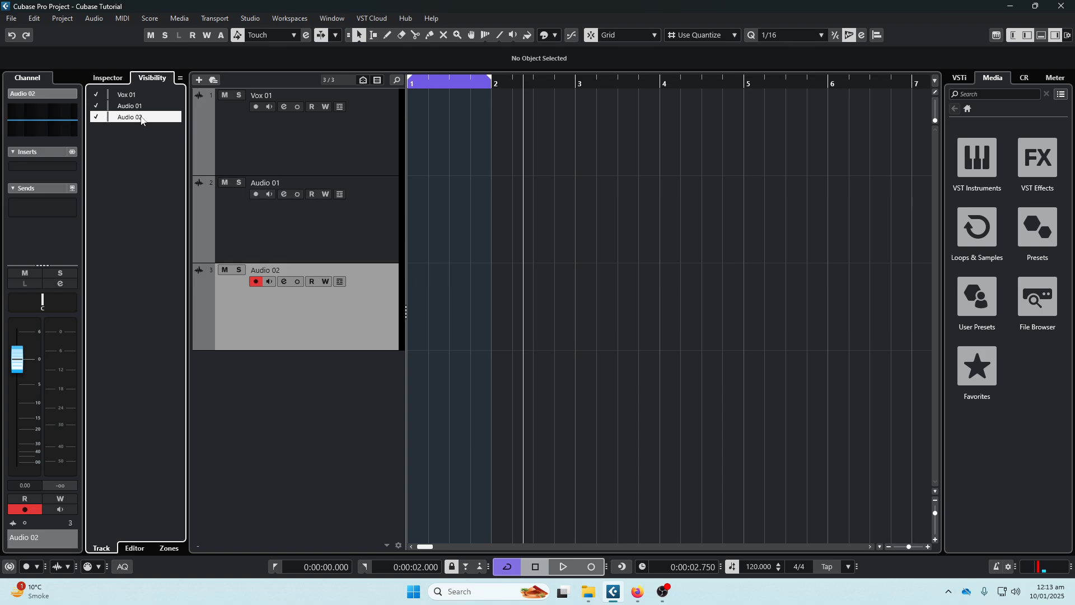
click(240, 136)
click(316, 230)
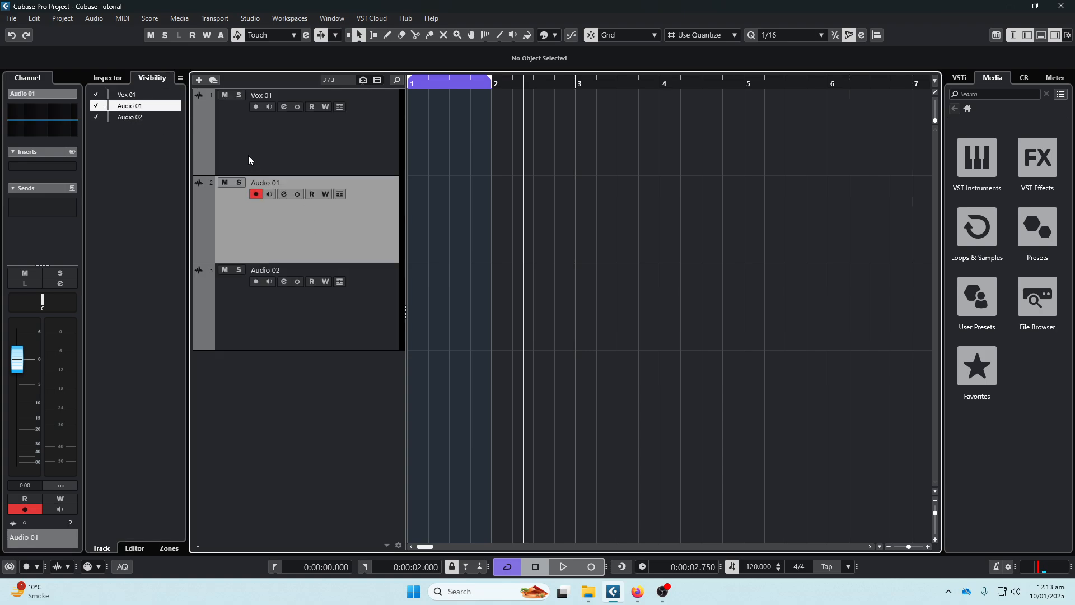
double_click(277, 183)
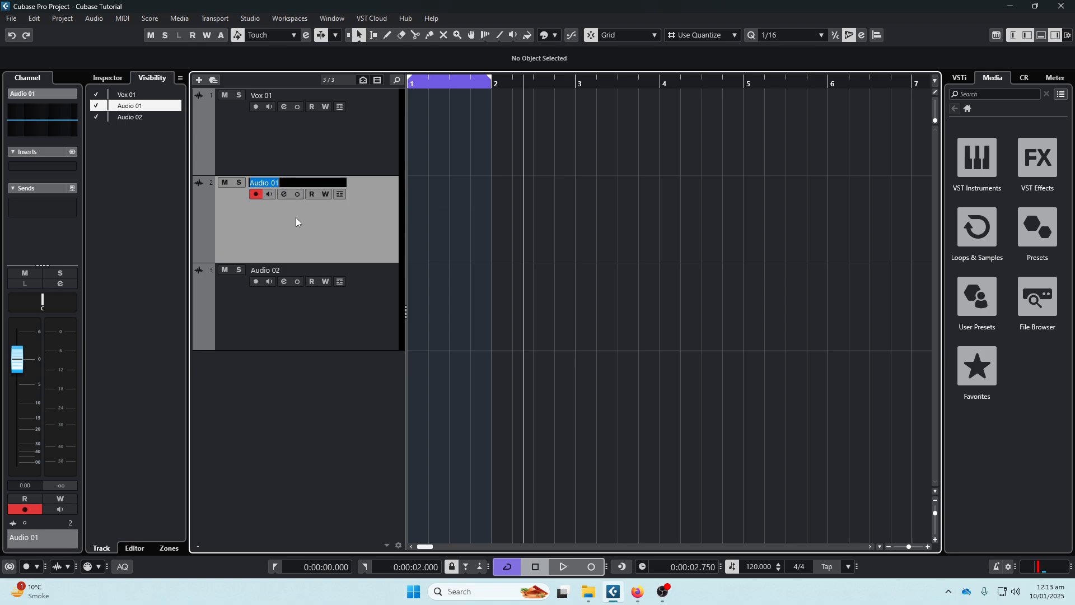
key(Tab)
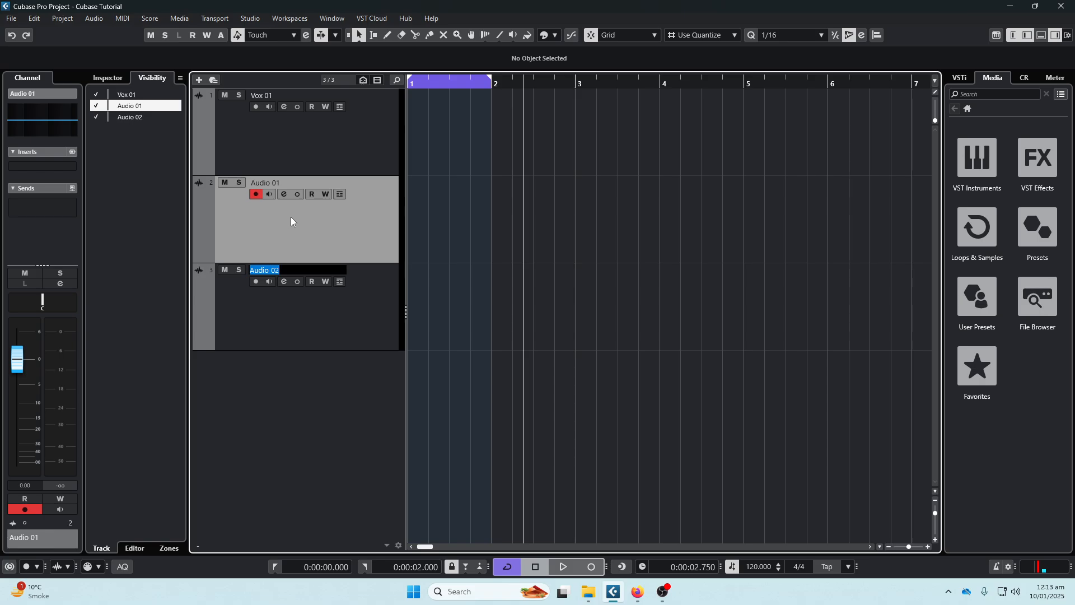
click(305, 224)
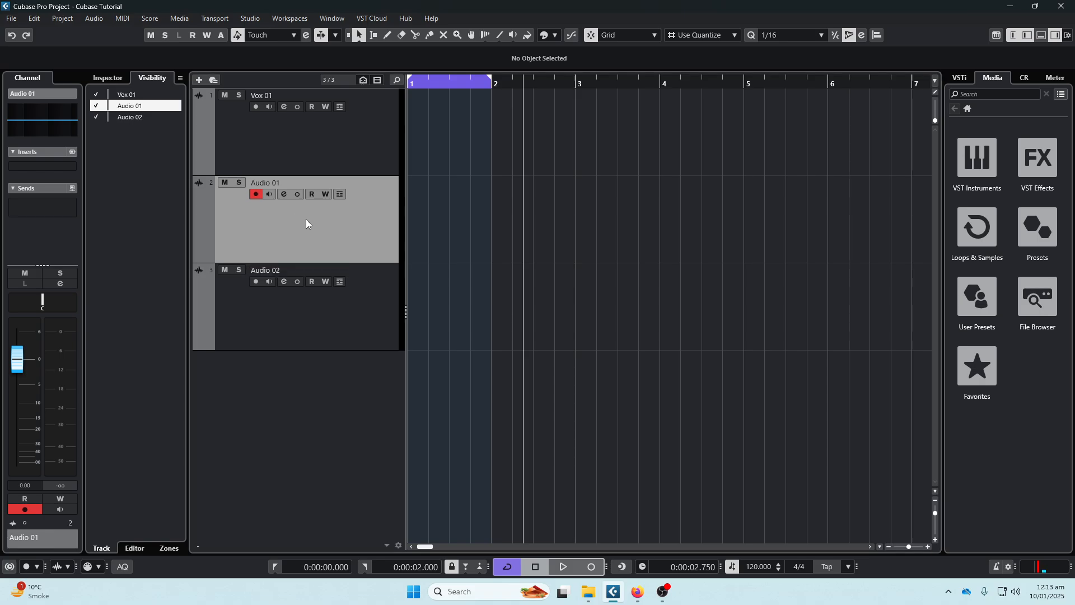
- Rename the Audio 01 track as "new vox" and the Audio 02 track as "new vox 2"
double_click(280, 183)
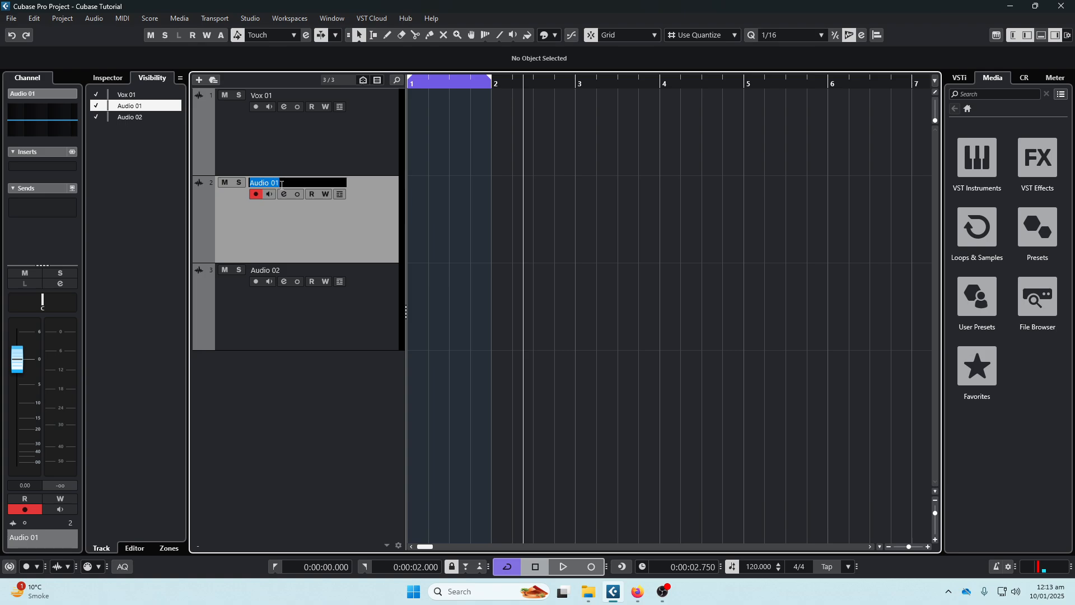
text(new vox)
key(Tab)
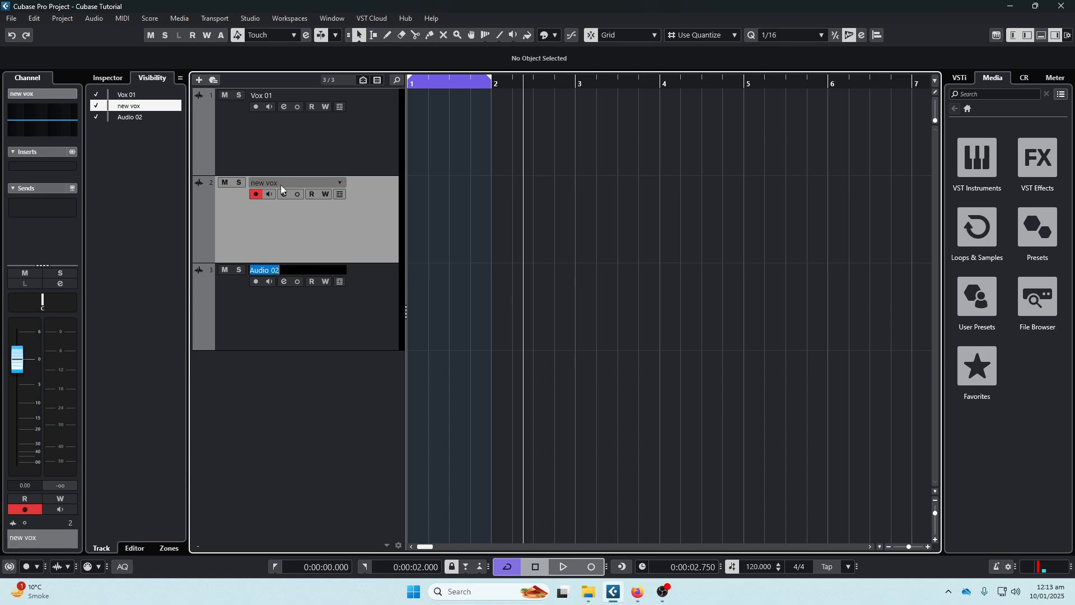
text(n)
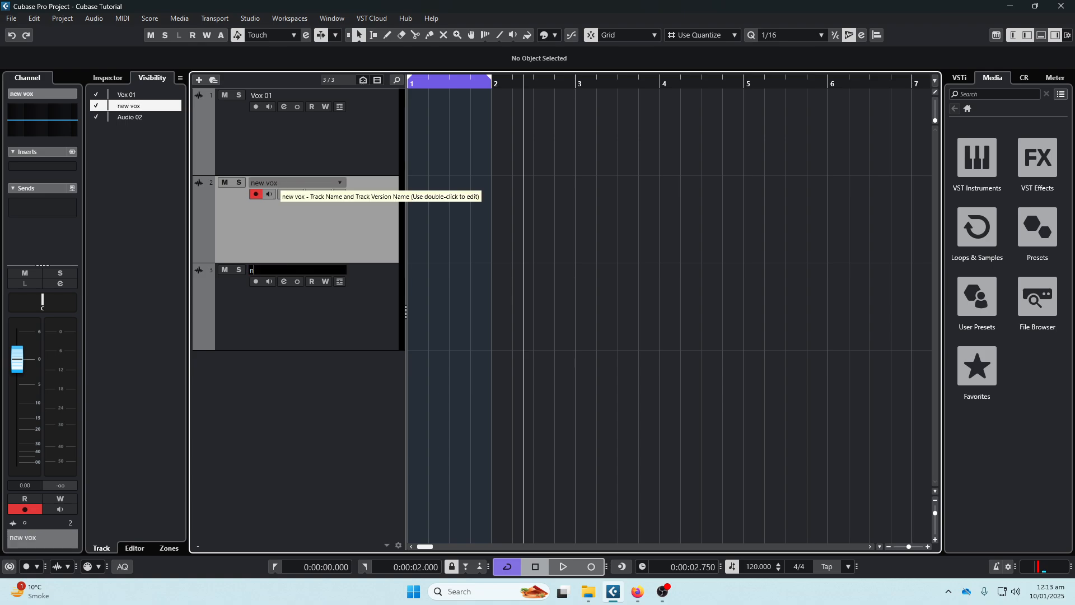
text(ew vox 2)
key(Return)
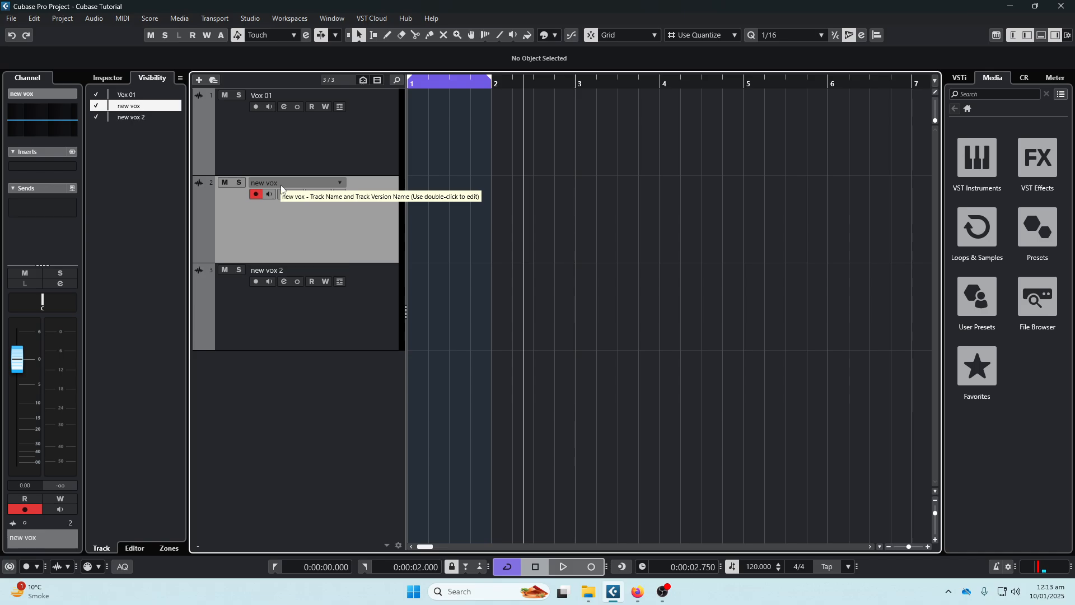
- Examine the channel settings of the Vox 01 track, close them and show the track's Inspector
click(300, 301)
click(322, 137)
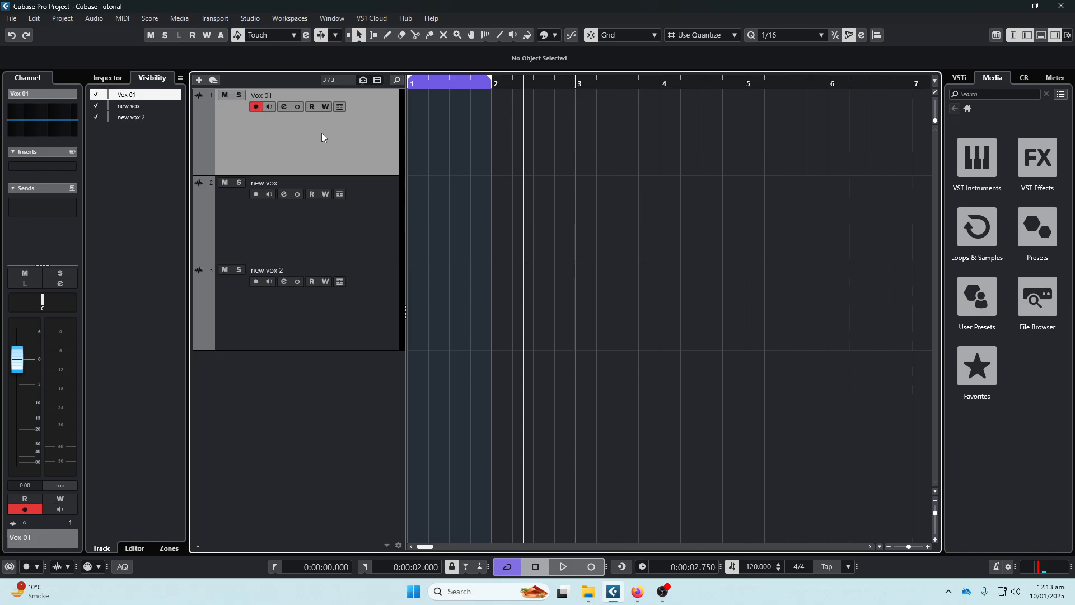
click(284, 106)
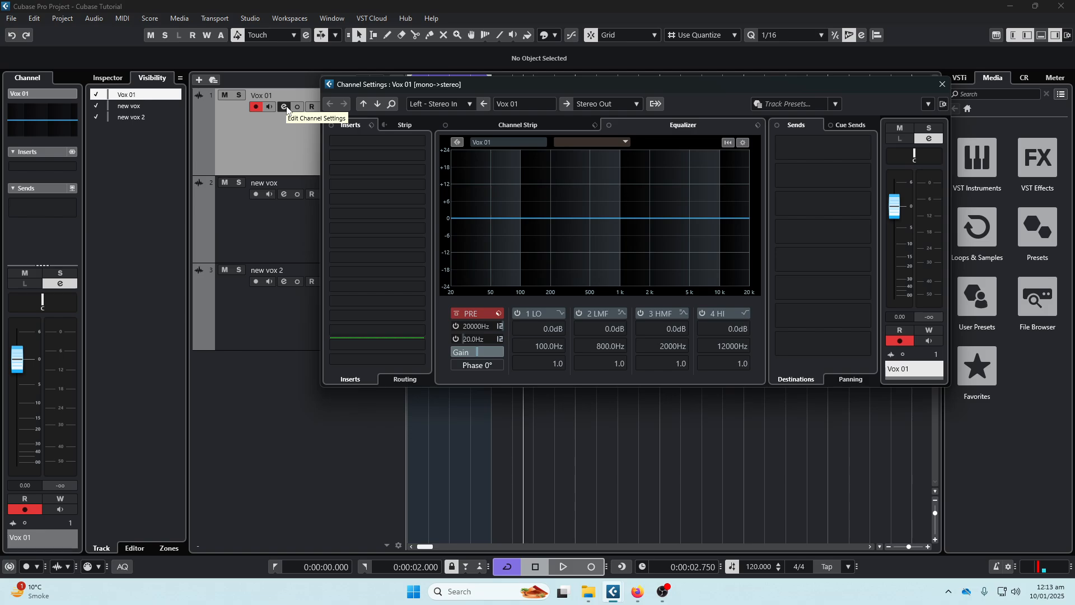
drag(456, 86, 347, 86)
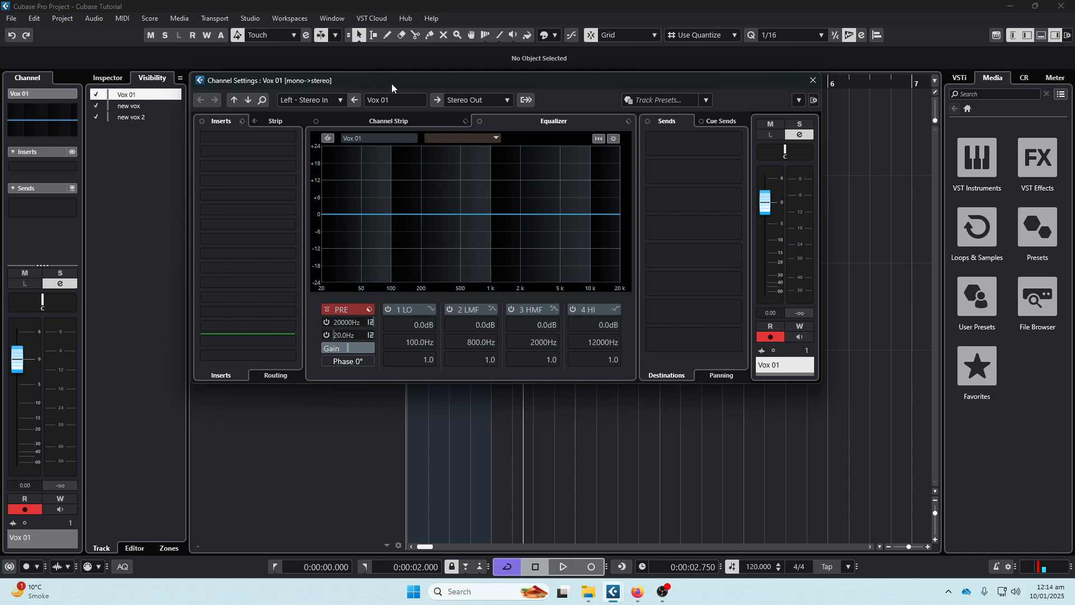
click(813, 80)
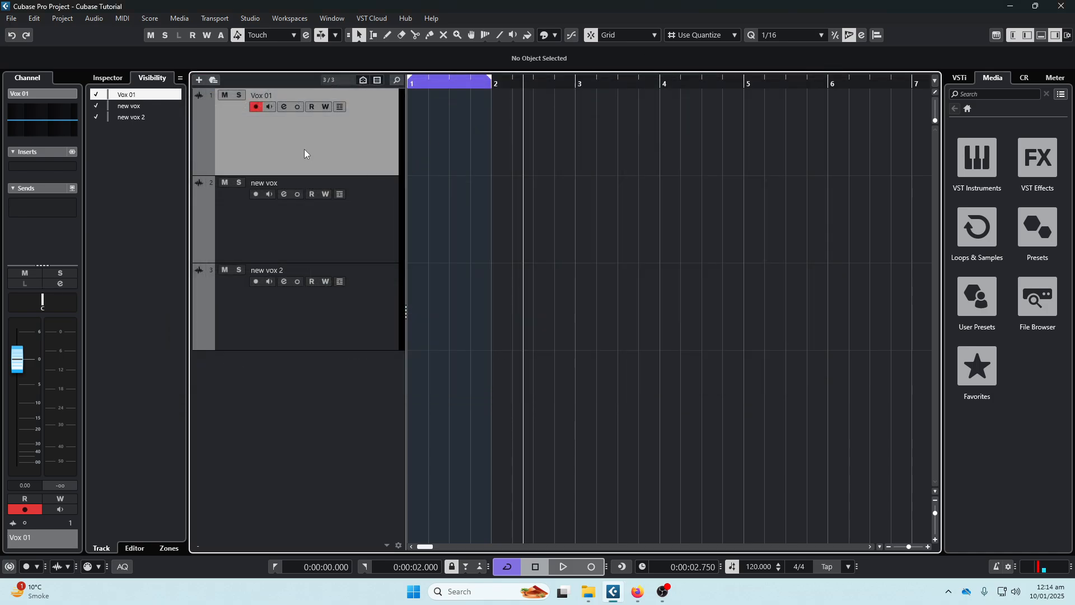
click(115, 80)
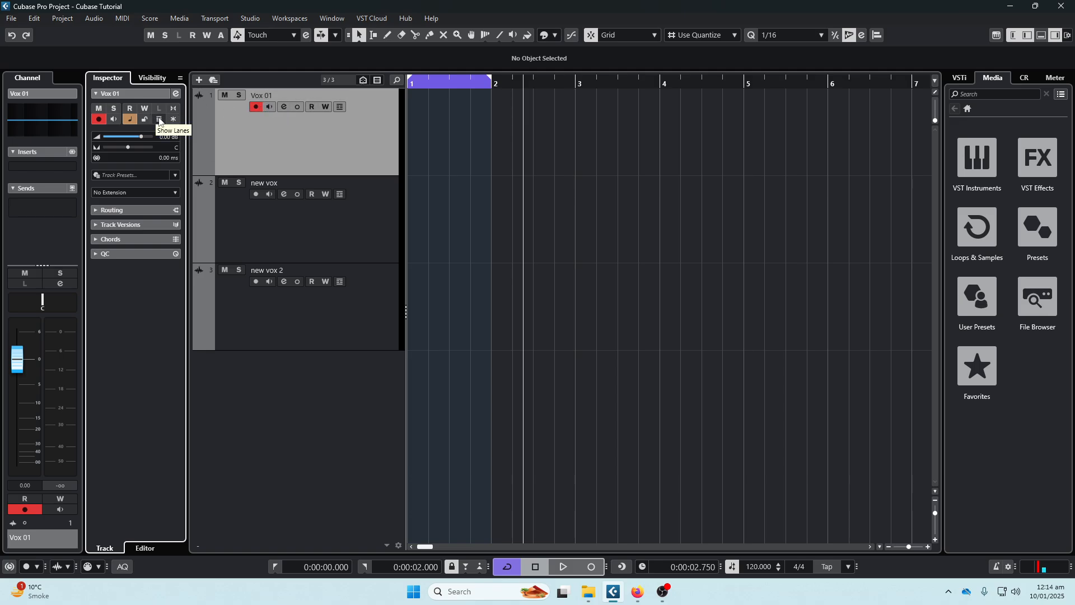
- Add an 8.3 dB boost at about 193 Hz and a 6.7 dB cut at about 1640 Hz to Vox 01's EQ, and remove both
click(35, 112)
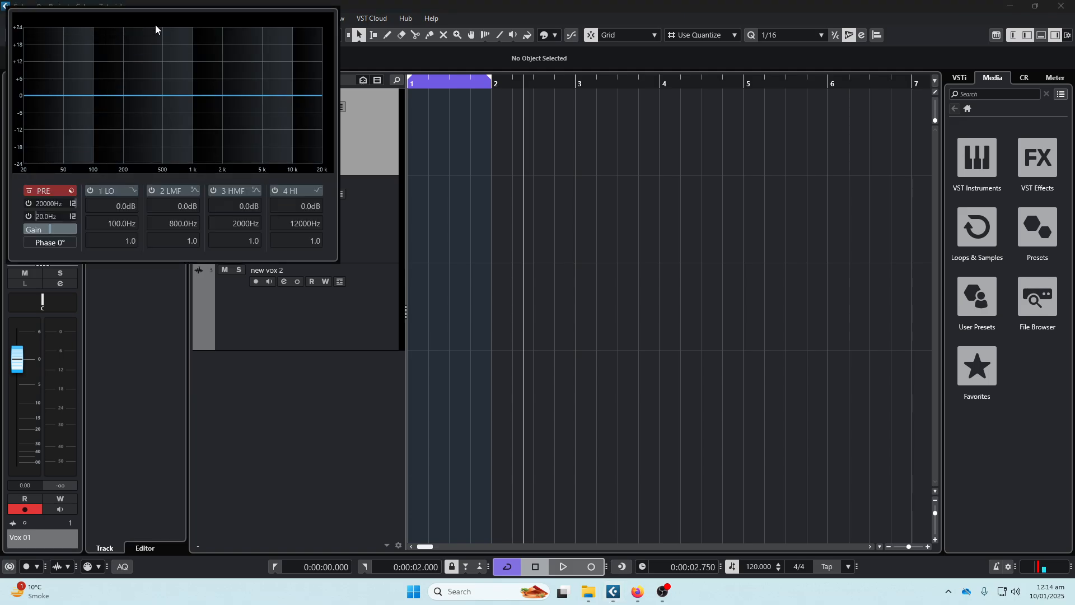
drag(114, 92, 122, 71)
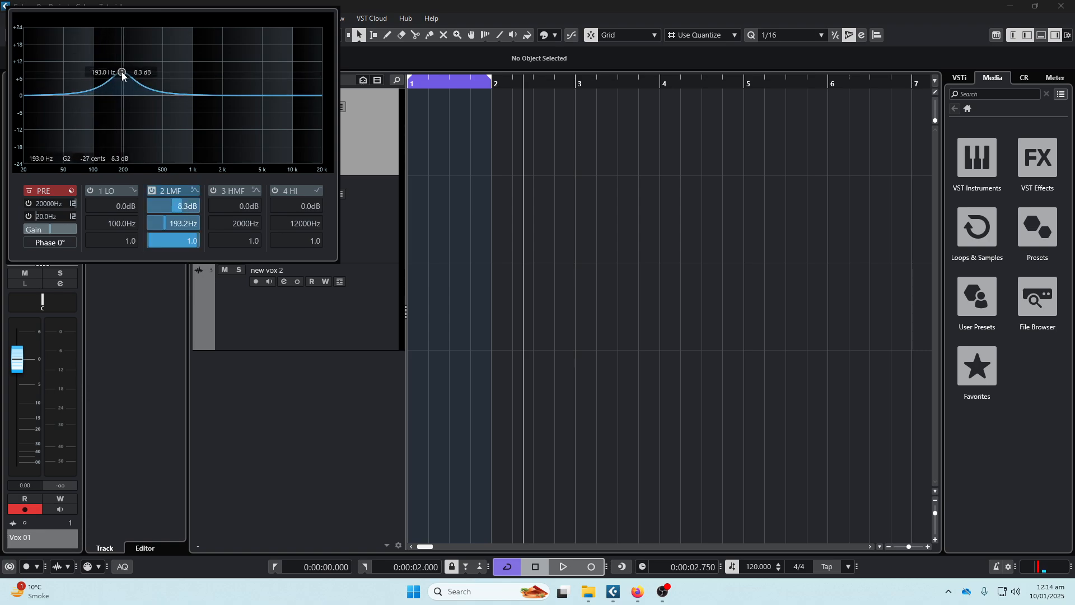
drag(185, 92, 215, 116)
double_click(215, 115)
double_click(121, 73)
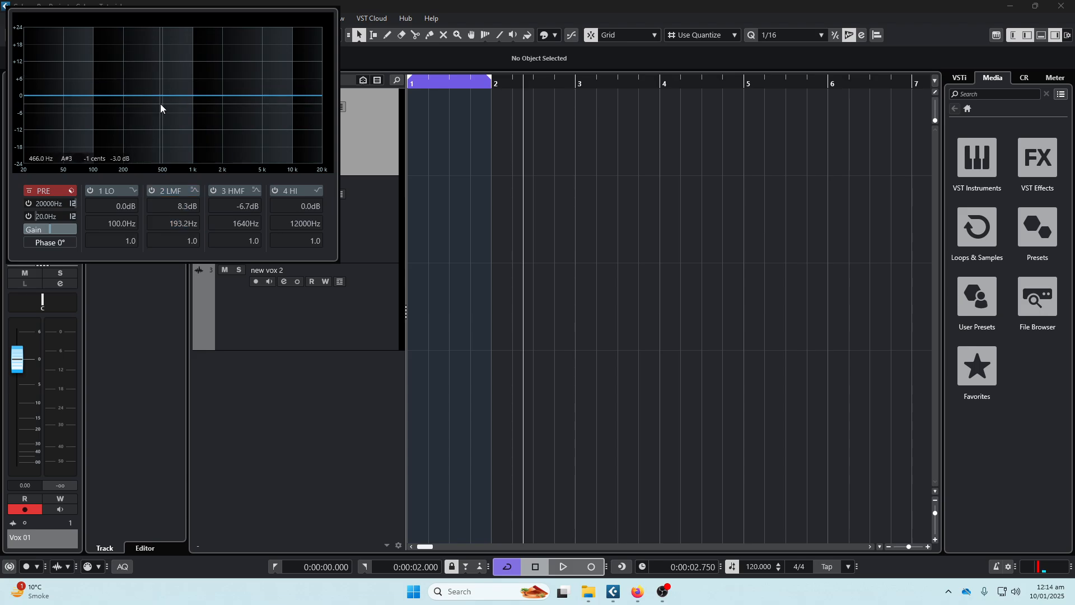
- Add an EQ boost of about 7.3 dB at about 209 Hz to Vox 01, and remove it in the channel settings
double_click(132, 95)
drag(133, 96, 125, 77)
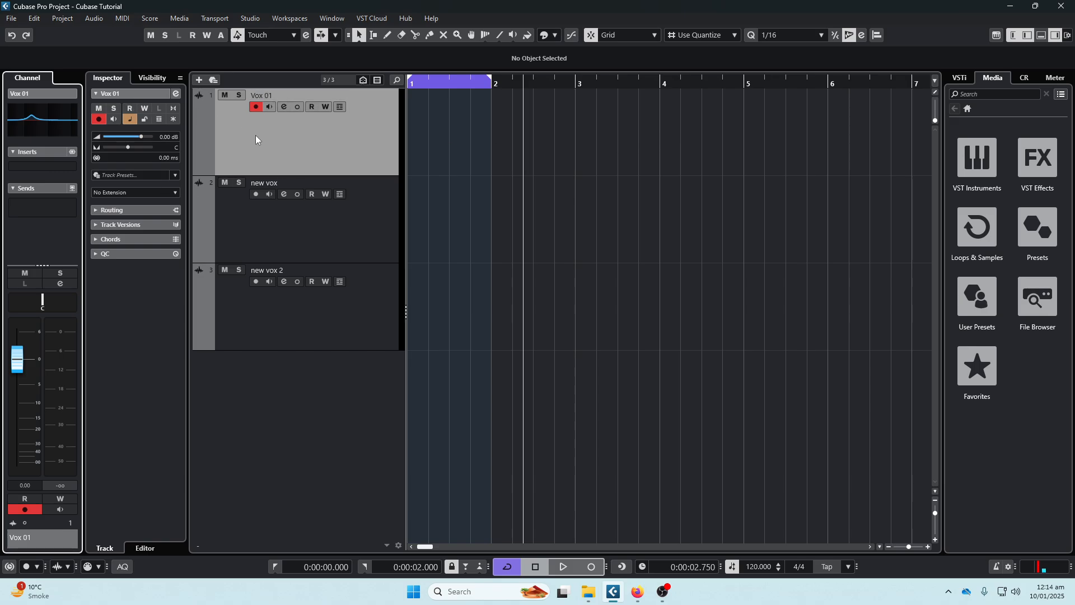
click(284, 107)
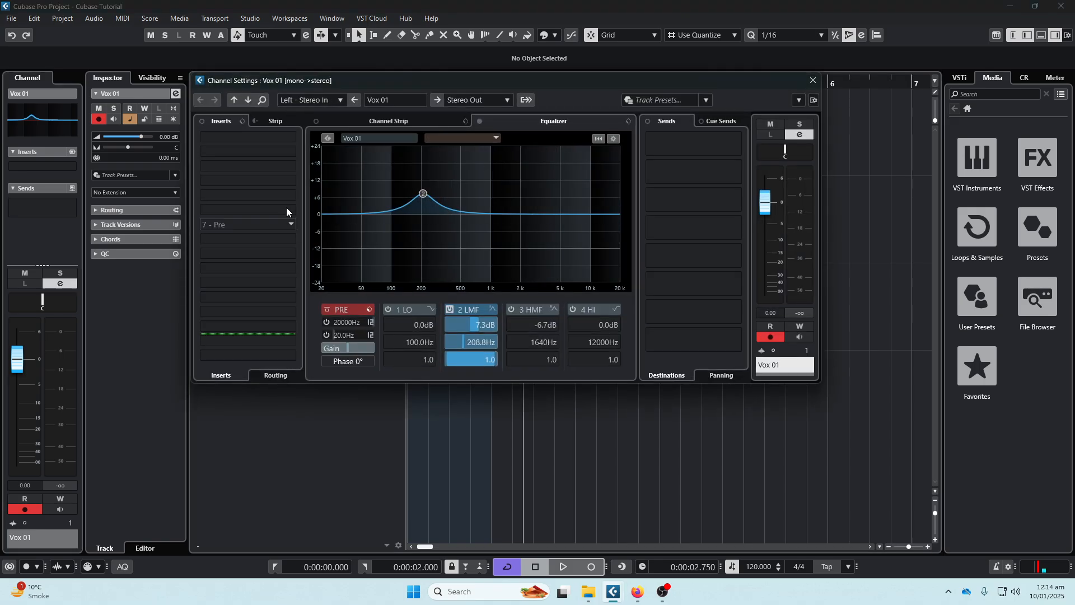
double_click(423, 193)
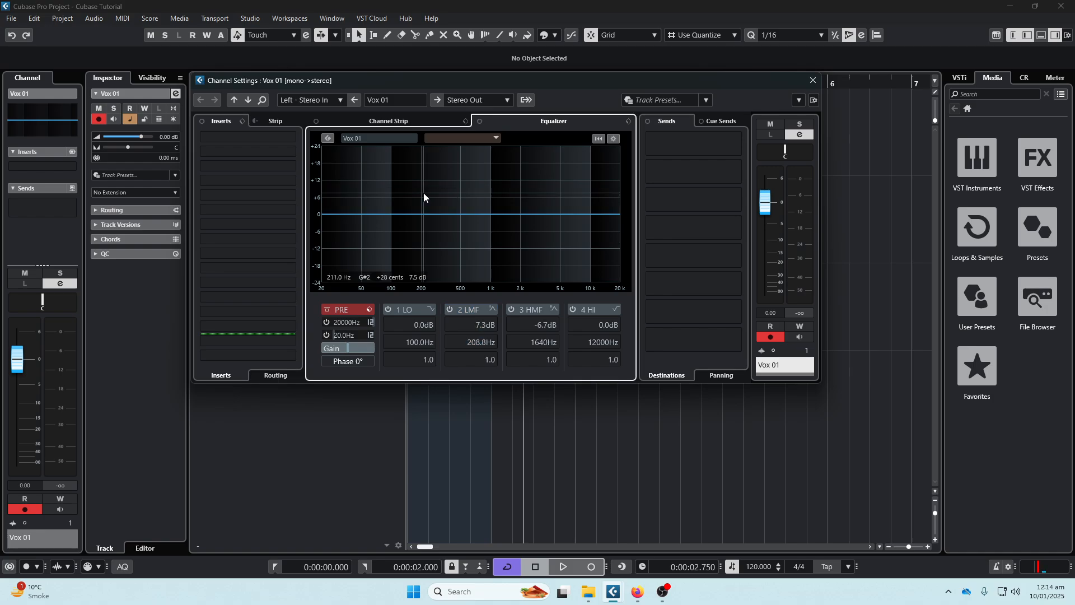
click(813, 80)
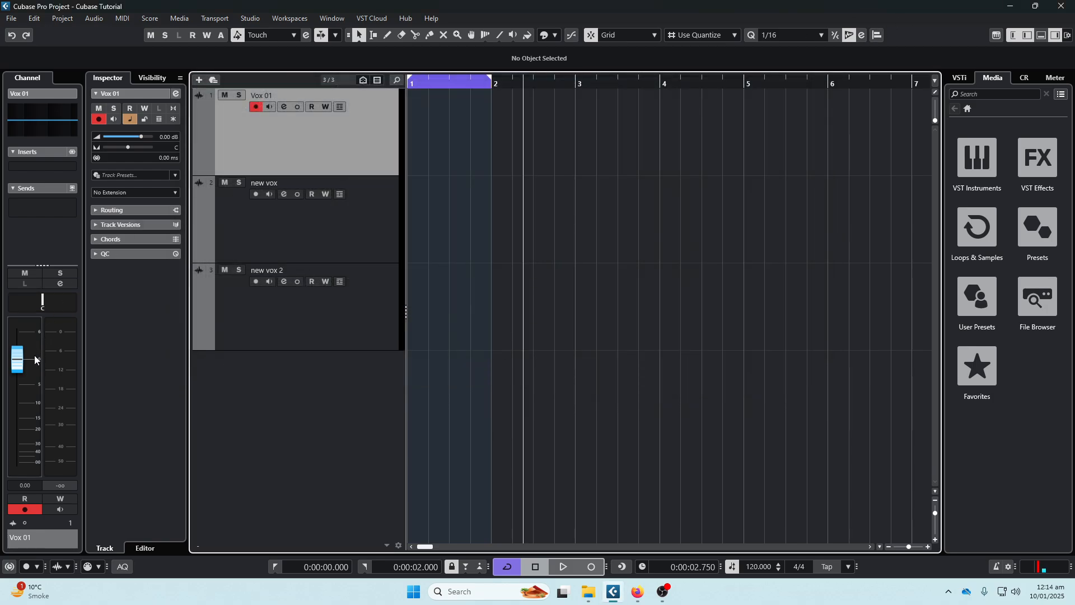
- Lower the Vox 01 volume with the channel fader and the Inspector, and bring it to about -3.89 dB in the MixConsole
mouse_move(24, 361)
mouse_down()
mouse_move(20, 390)
mouse_move(19, 367)
mouse_up()
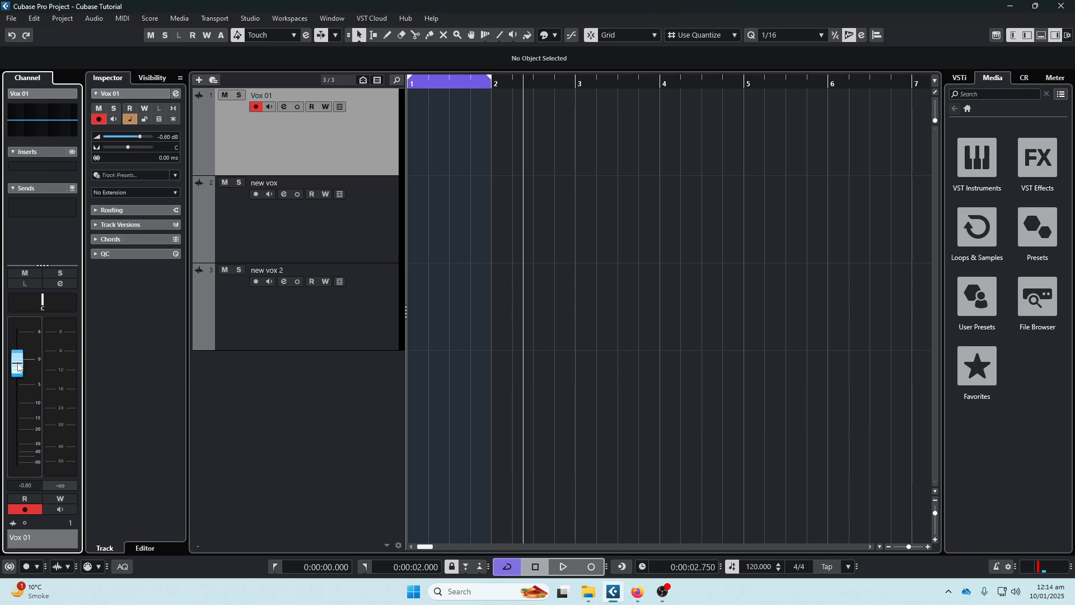
drag(141, 136, 136, 137)
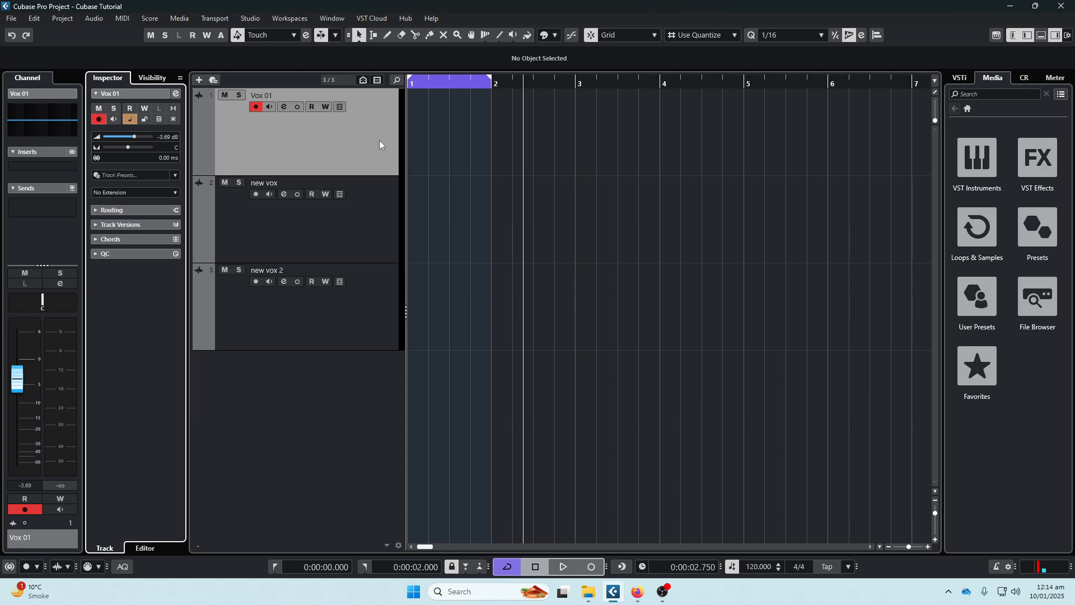
key(F3)
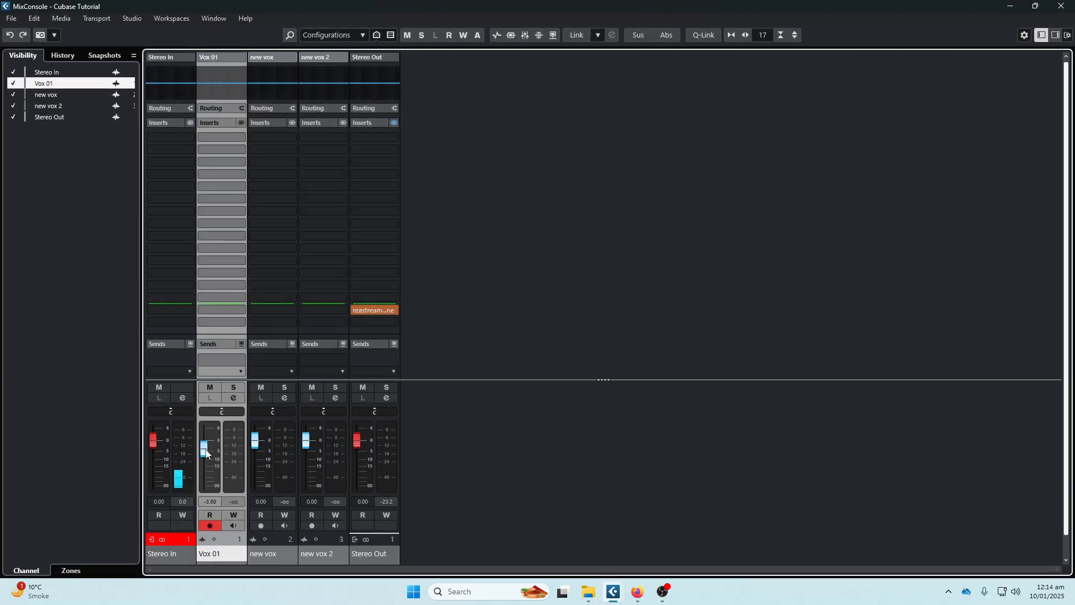
drag(206, 453, 207, 455)
- Shrink the MixConsole window to sit over the event display, and lower the Vox 01 fader to about -6.54 dB
click(1035, 6)
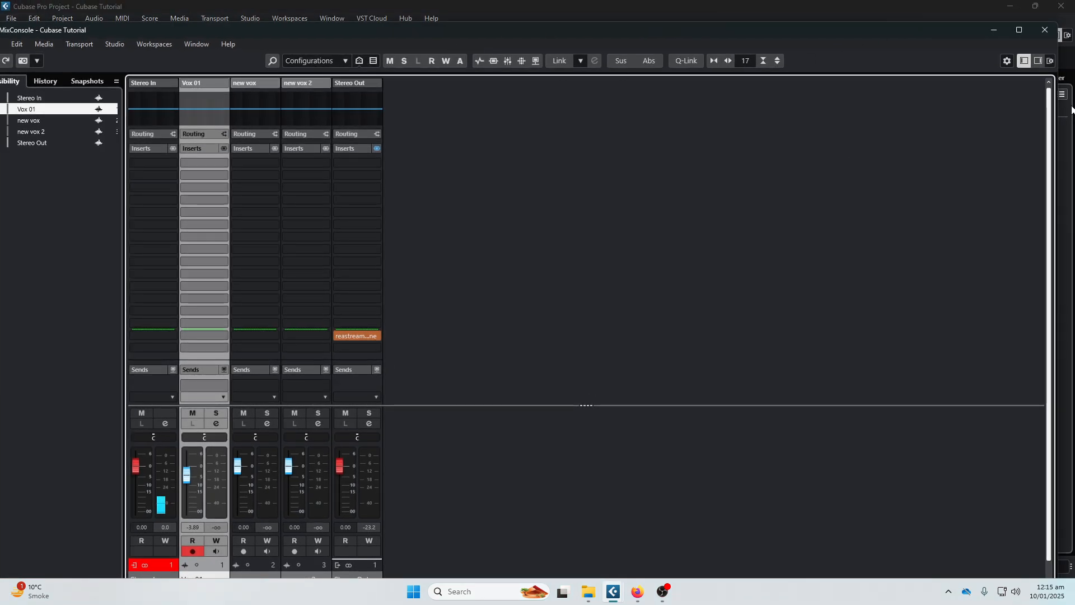
drag(1056, 134, 580, 129)
drag(425, 27, 904, 22)
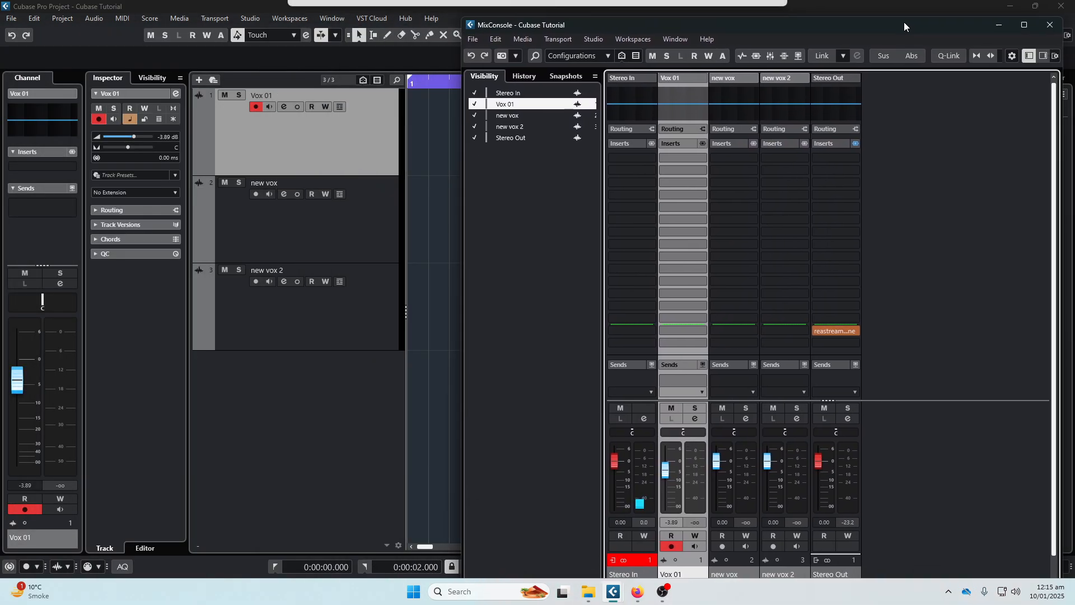
mouse_move(670, 474)
mouse_down()
mouse_move(668, 494)
mouse_move(667, 467)
mouse_move(667, 479)
mouse_up()
- Lower the Vox 01 volume to about -7.80 dB in its channel settings and move that window clear of the track names
click(282, 107)
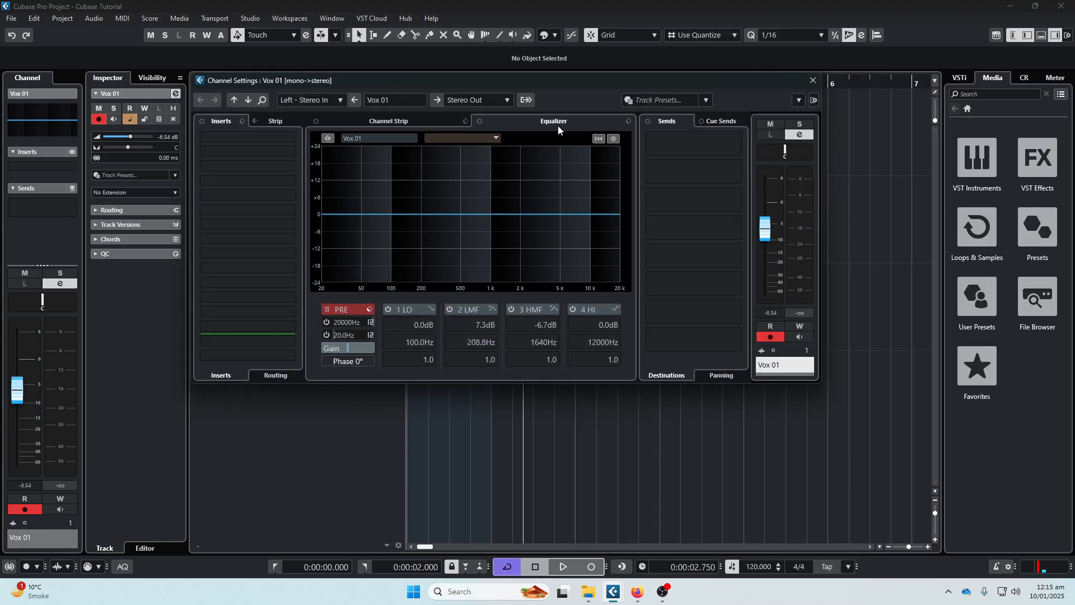
drag(770, 237, 770, 243)
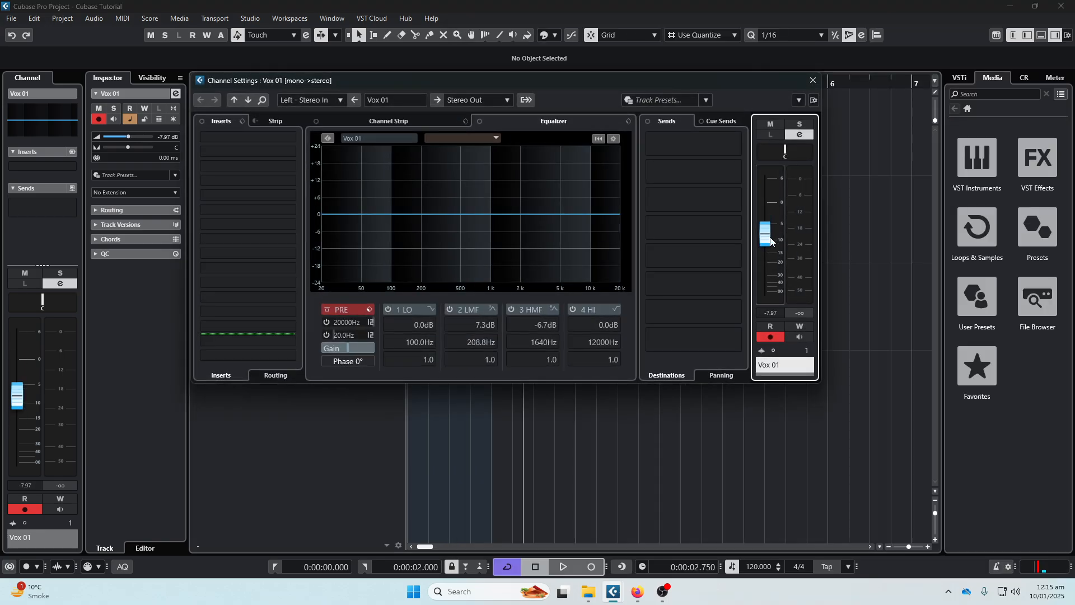
drag(468, 83, 580, 82)
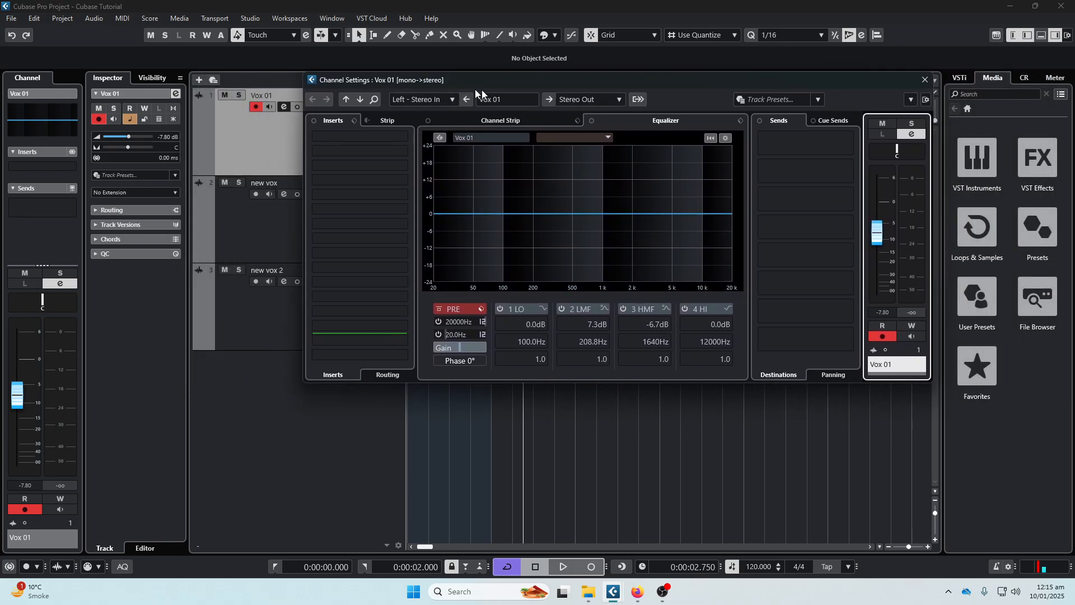
- Move the Vox 01 channel settings window clear of the track list and examine the input and output routing there and in the Inspector
drag(474, 89, 570, 84)
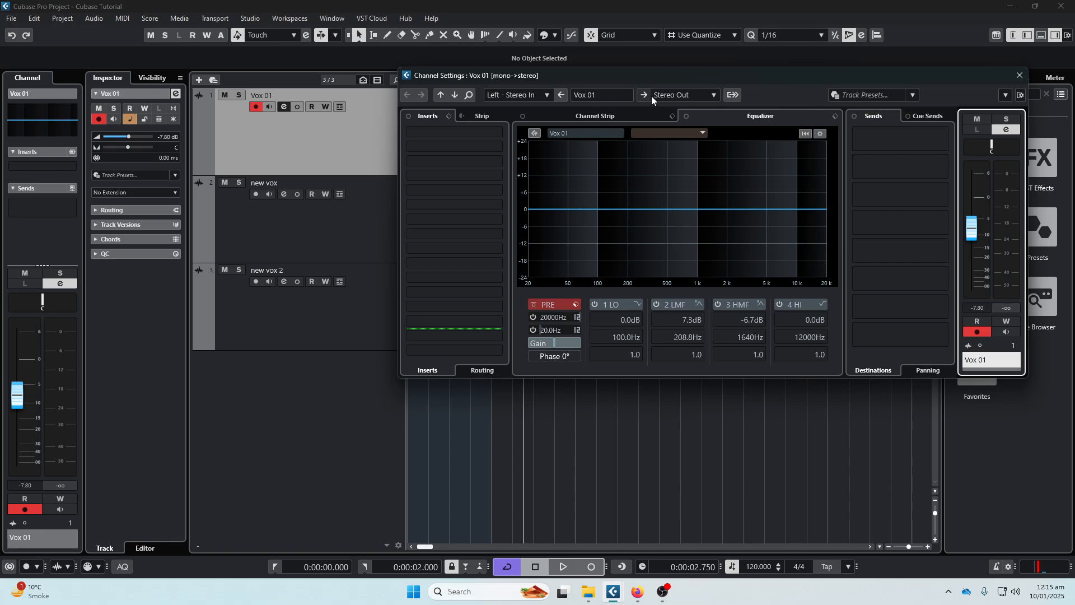
click(97, 210)
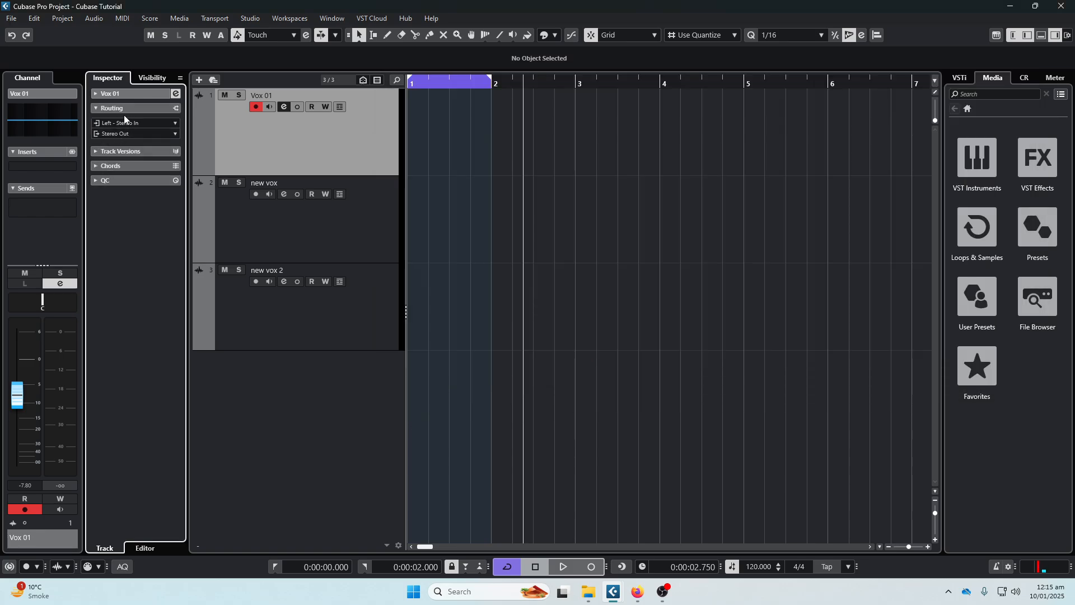
click(96, 95)
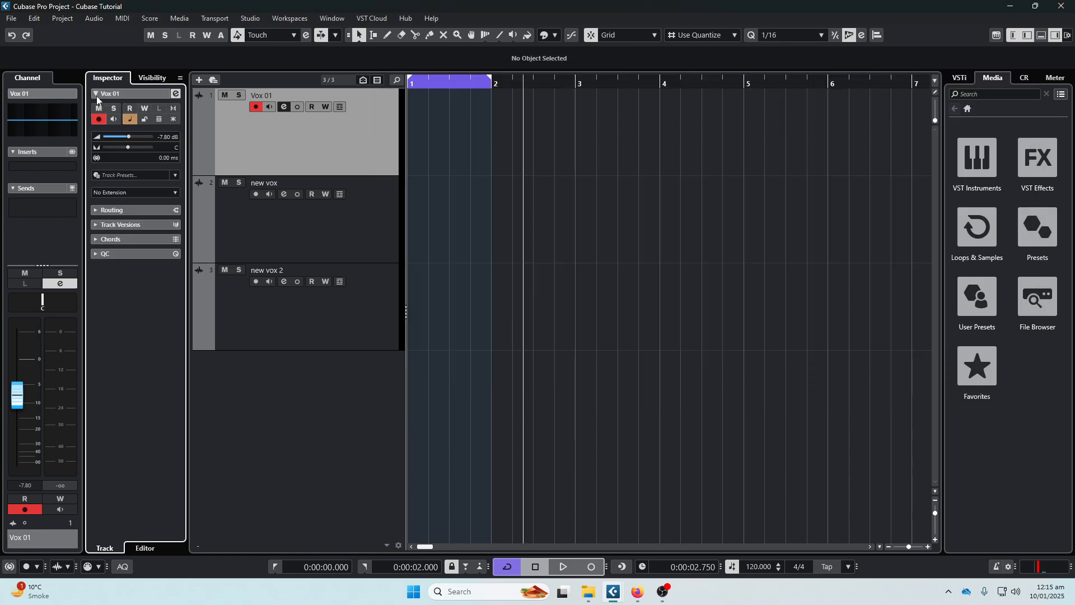
click(99, 210)
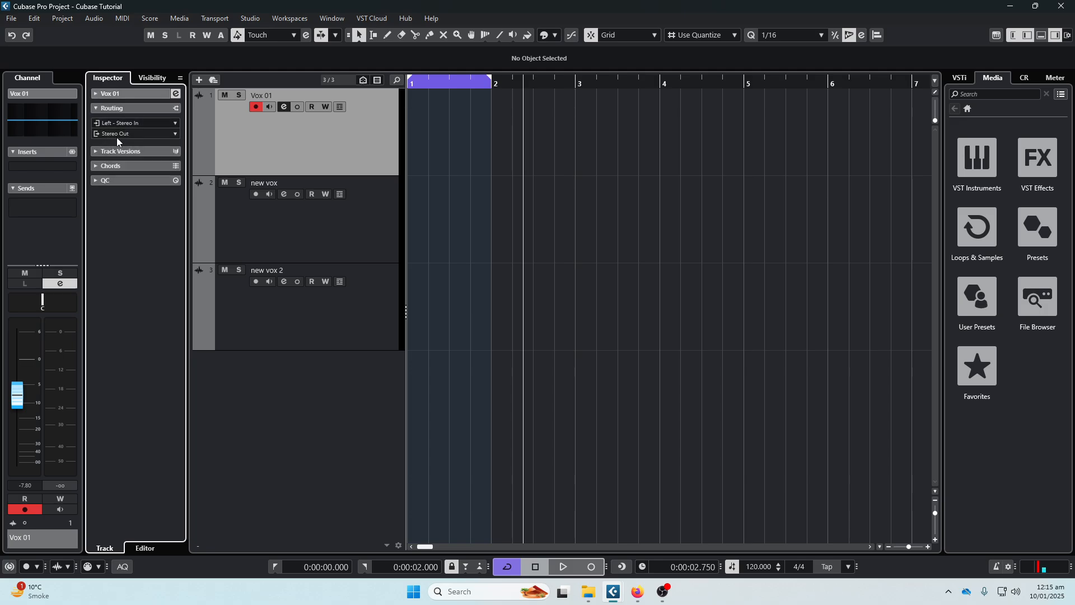
click(283, 105)
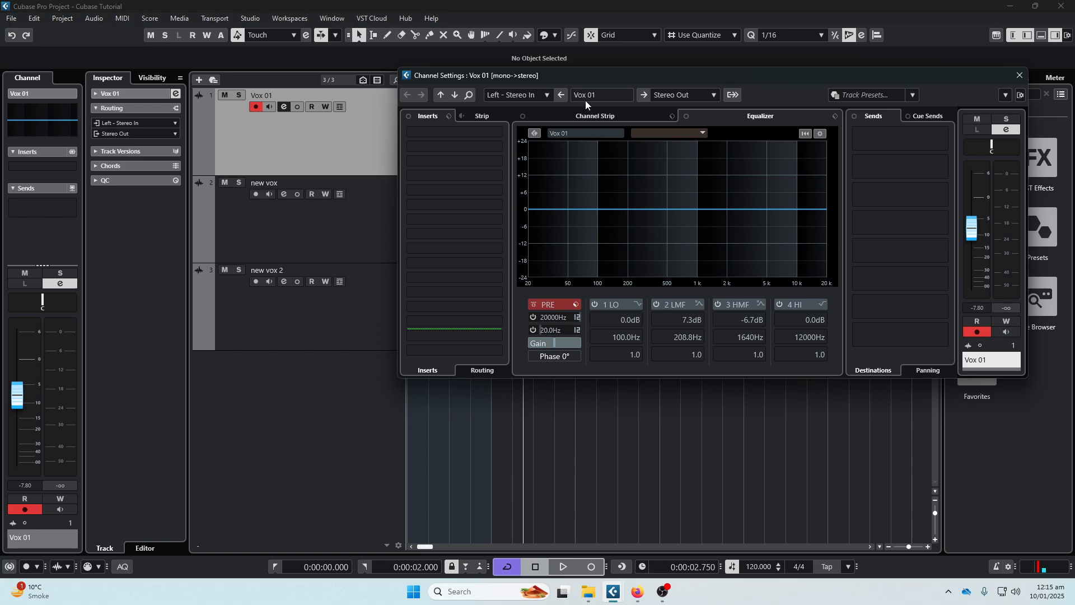
click(648, 59)
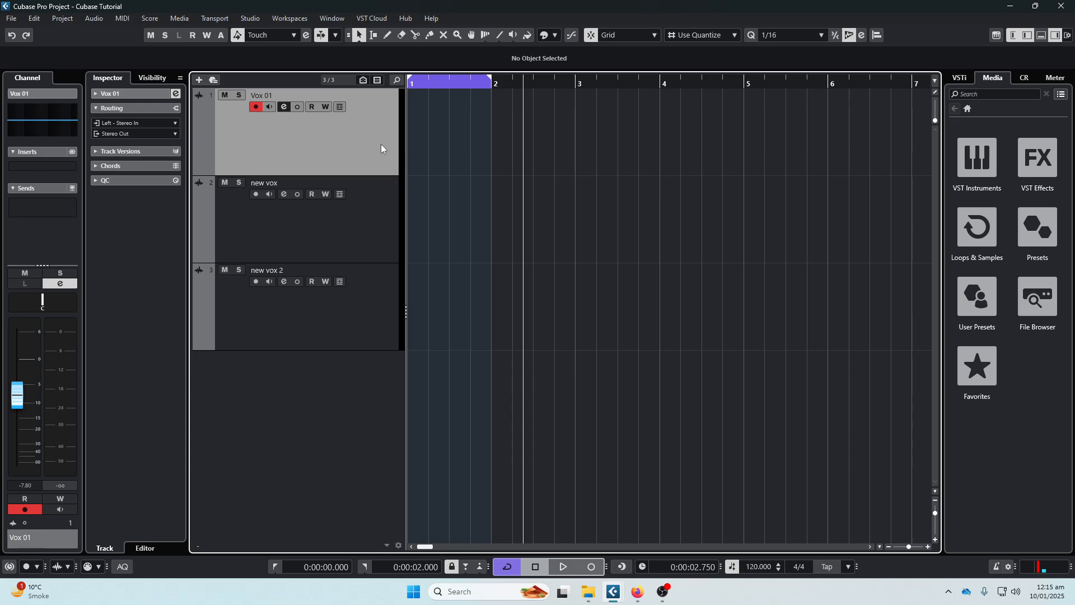
- Close the separate MixConsole window and show the MixConsole in the lower zone instead, made slightly taller
key(F3)
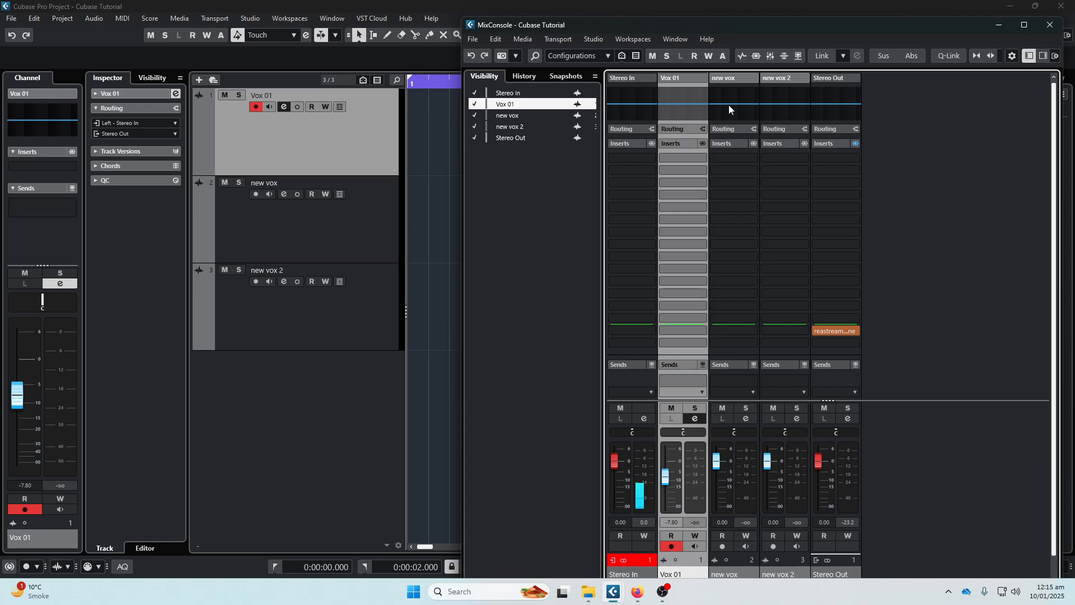
click(1049, 25)
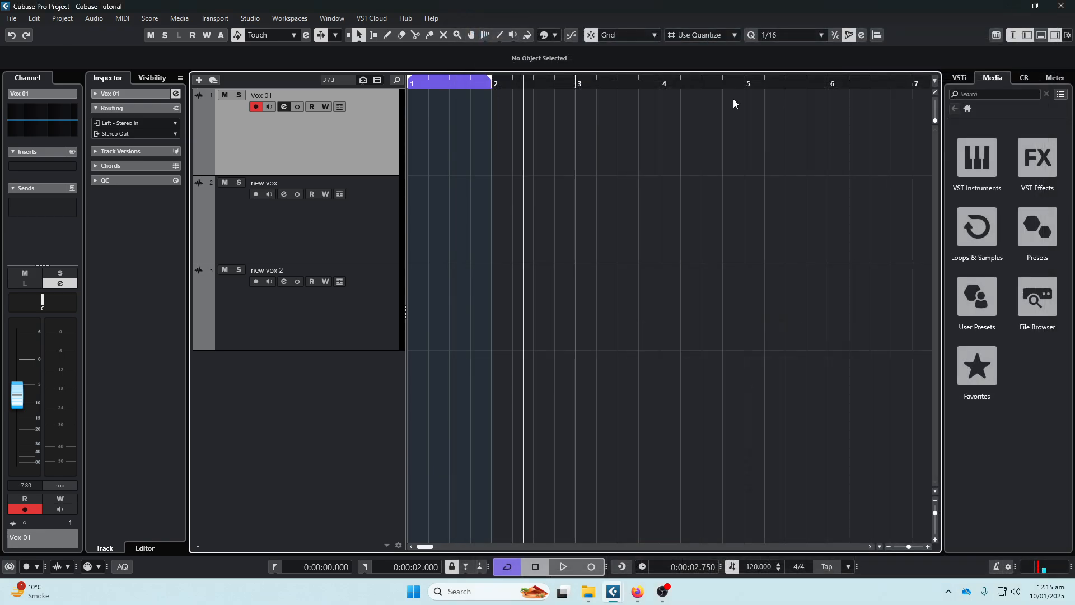
click(1041, 35)
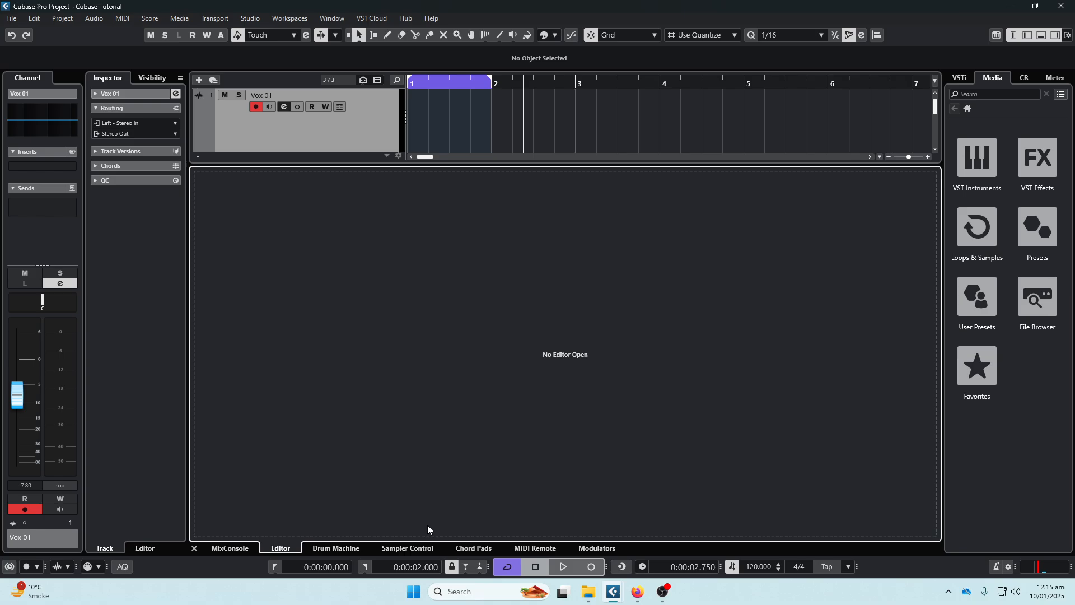
click(226, 549)
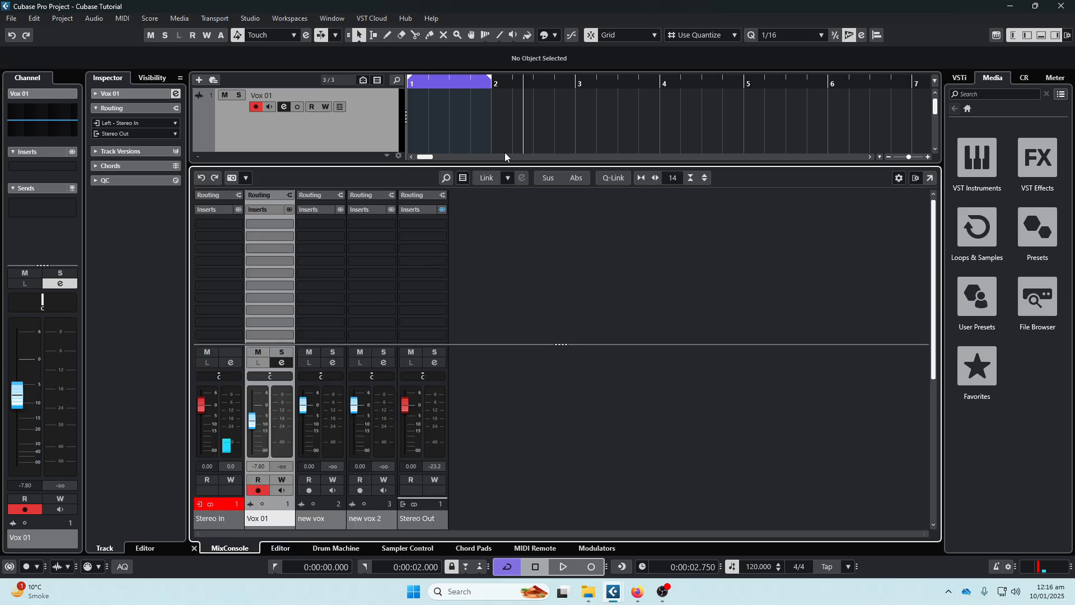
drag(498, 163, 498, 131)
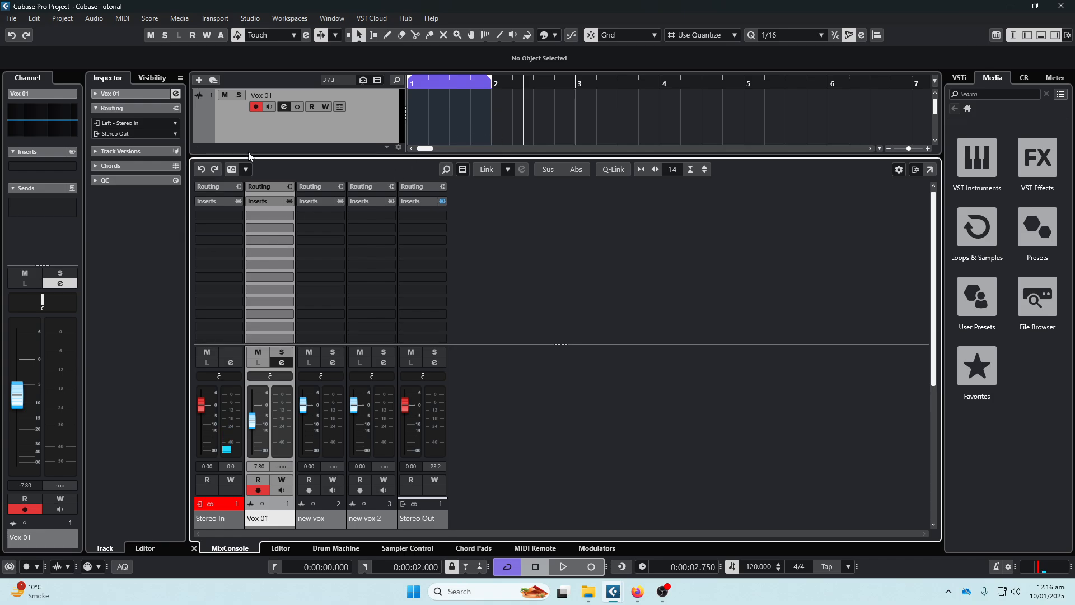
- Lower the Vox 01 pre-gain to -1.0 dB in its channel settings and set it back to 0
click(309, 126)
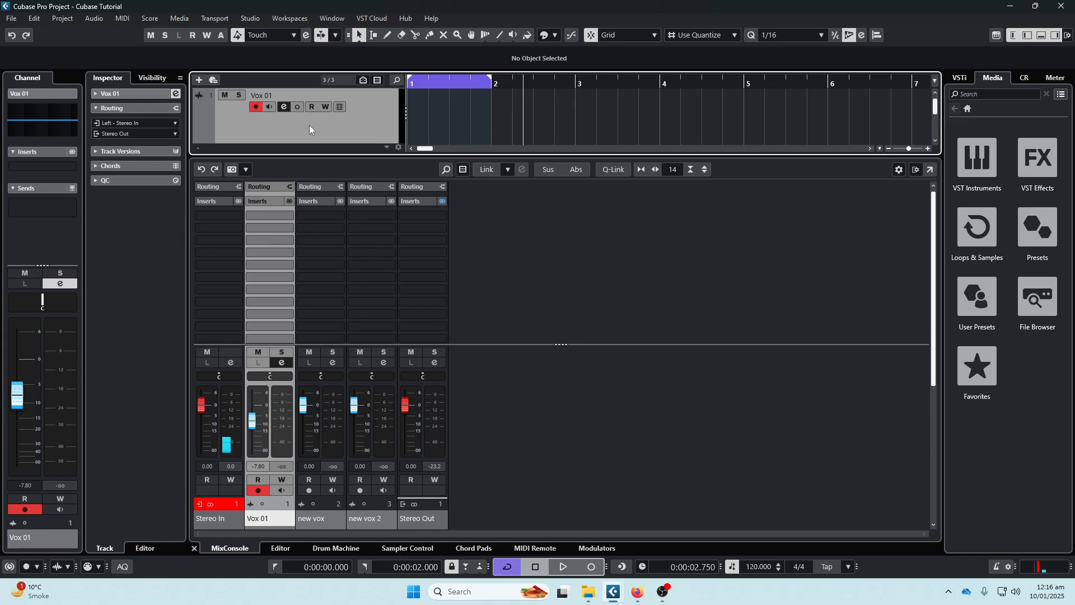
click(284, 104)
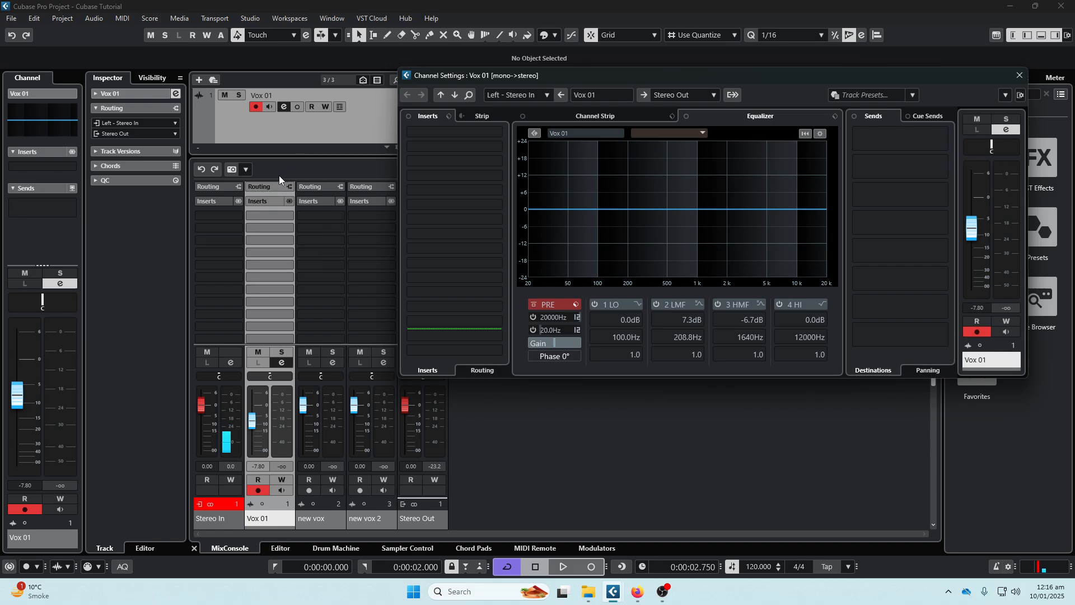
click(591, 63)
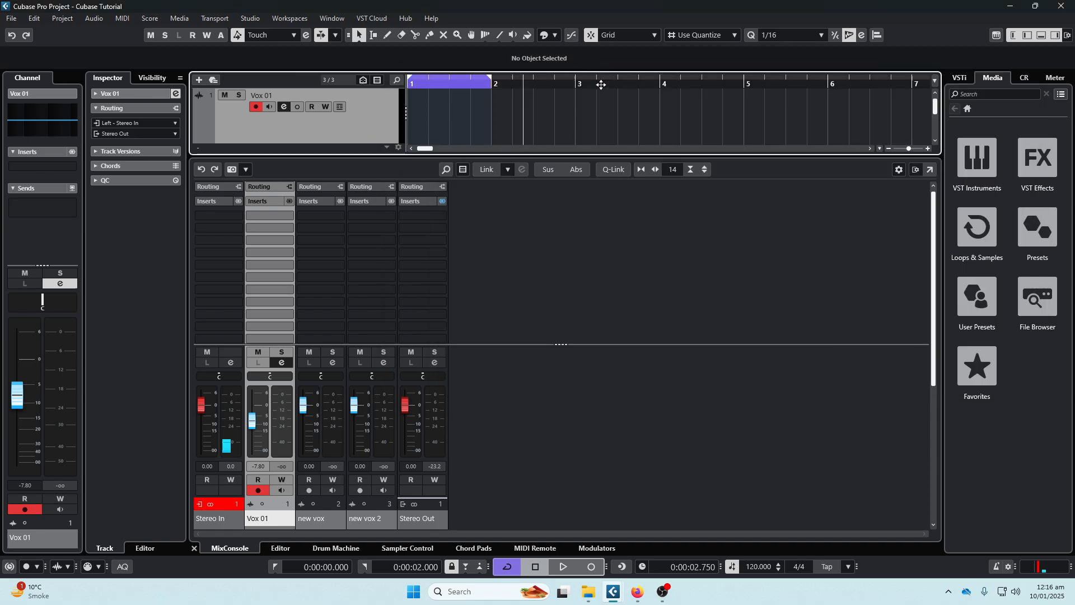
click(285, 107)
click(283, 107)
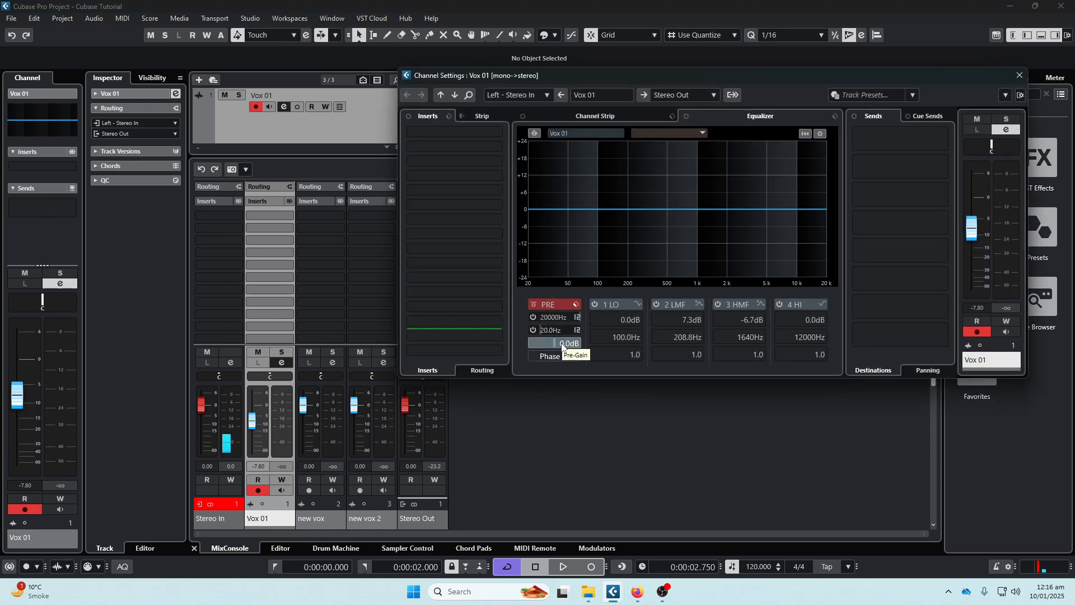
scroll(561, 345, down, 1)
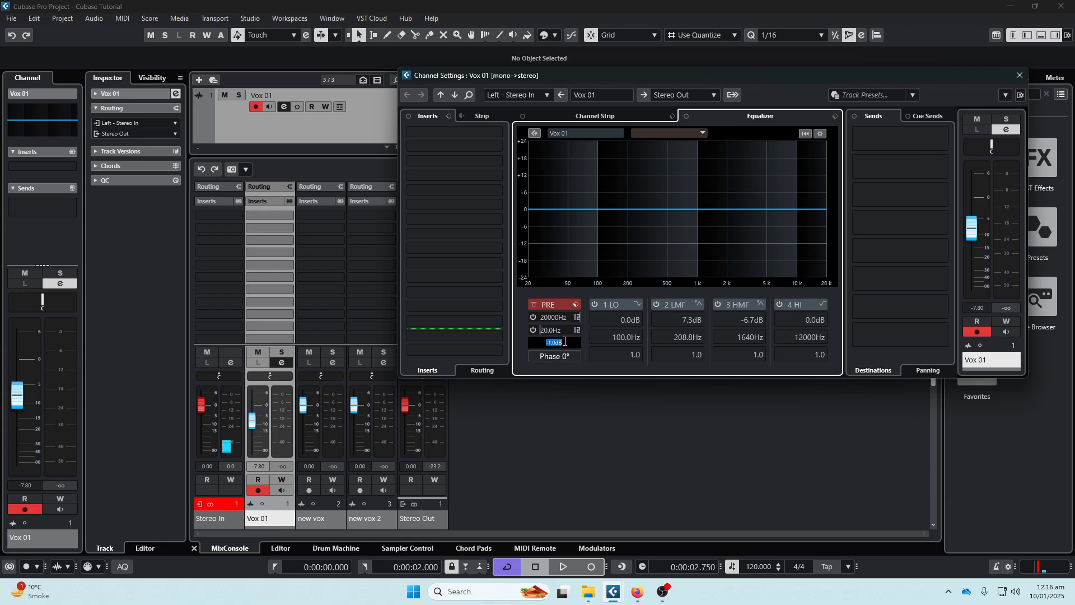
text(0)
- Raise the Vox 01 fader to about -5.55 dB in the lower-zone MixConsole and hide the lower zone
mouse_move(254, 421)
mouse_down()
mouse_move(253, 434)
mouse_move(253, 417)
mouse_up()
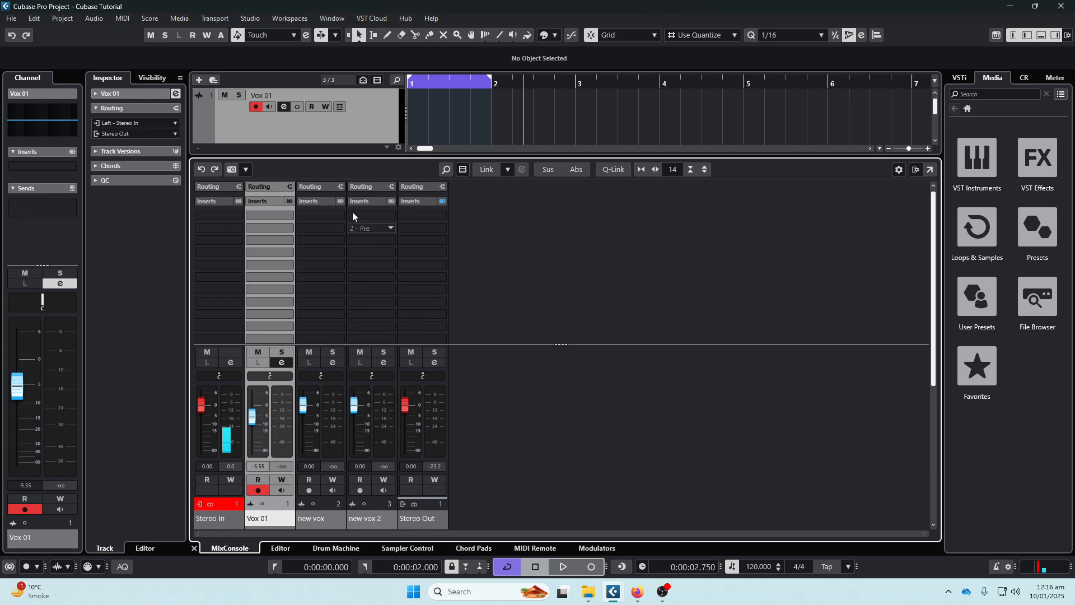
click(283, 105)
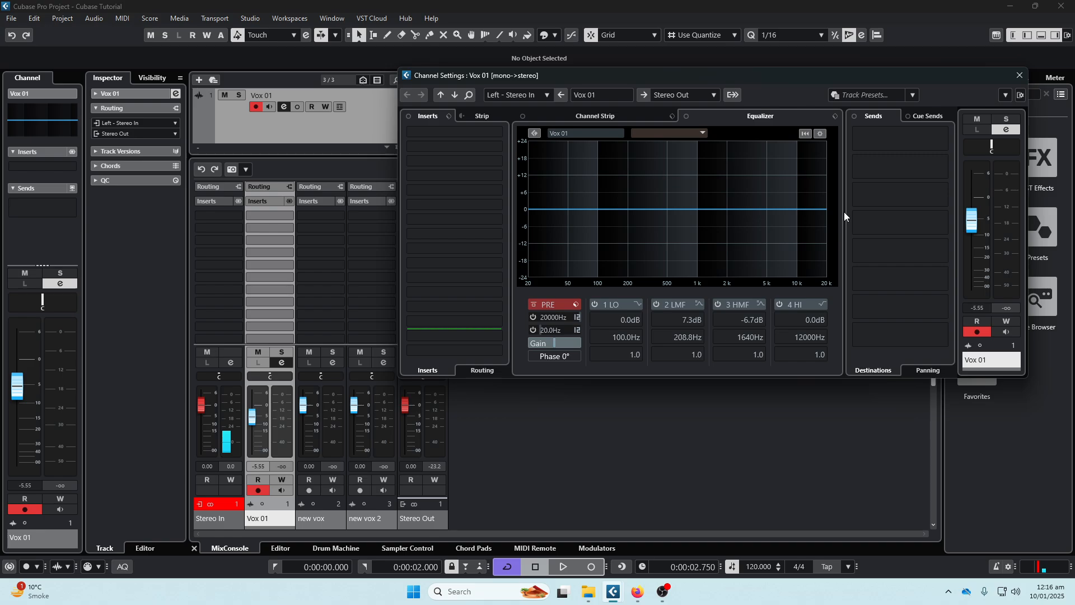
click(1018, 76)
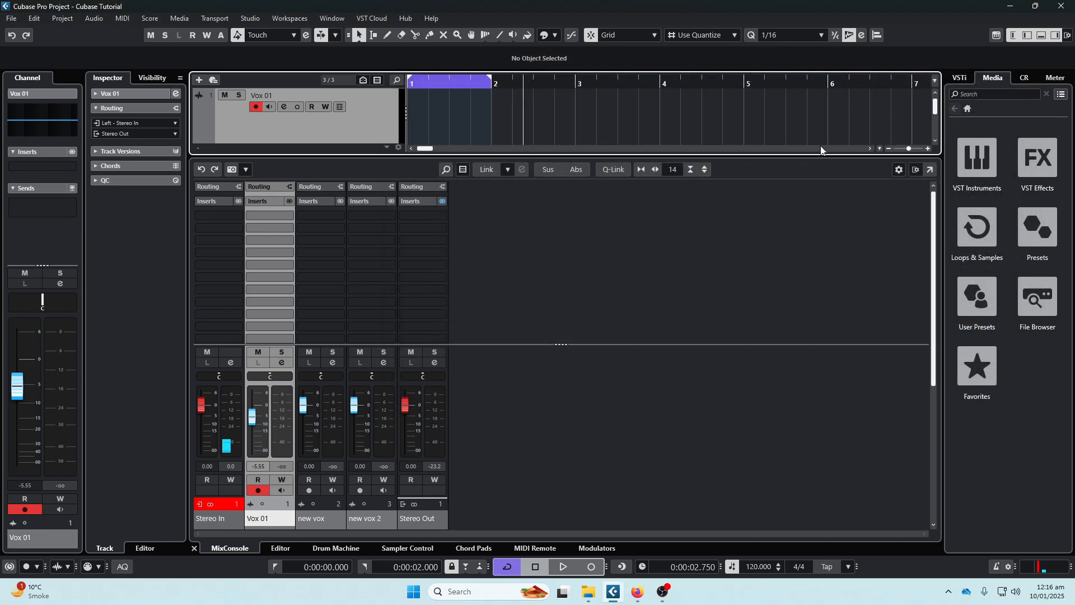
click(1041, 34)
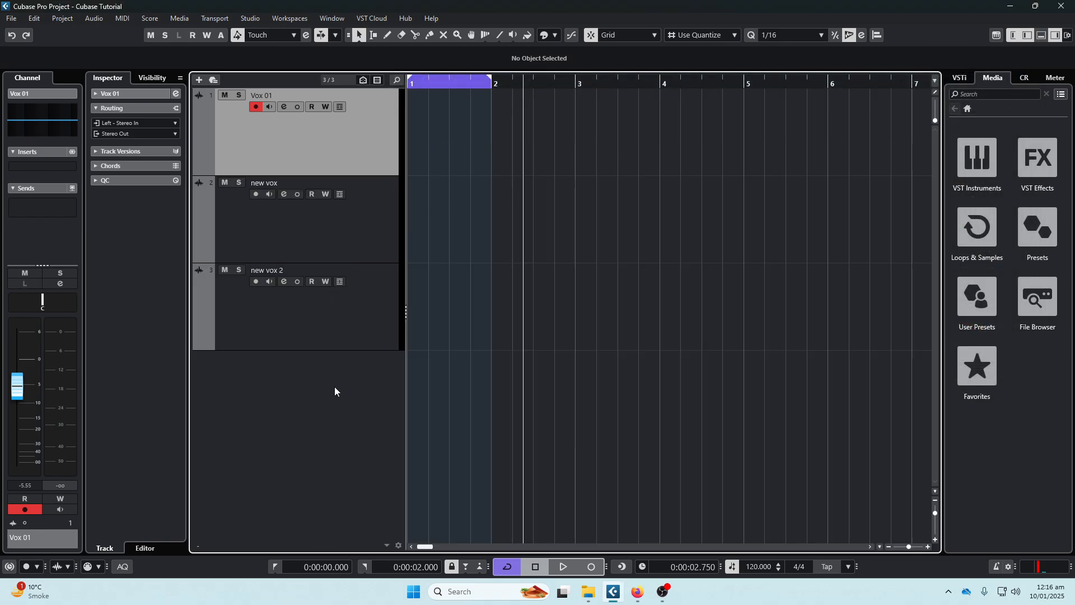
- Delete the new vox and new vox 2 tracks
click(356, 328)
ctrl+click(371, 229)
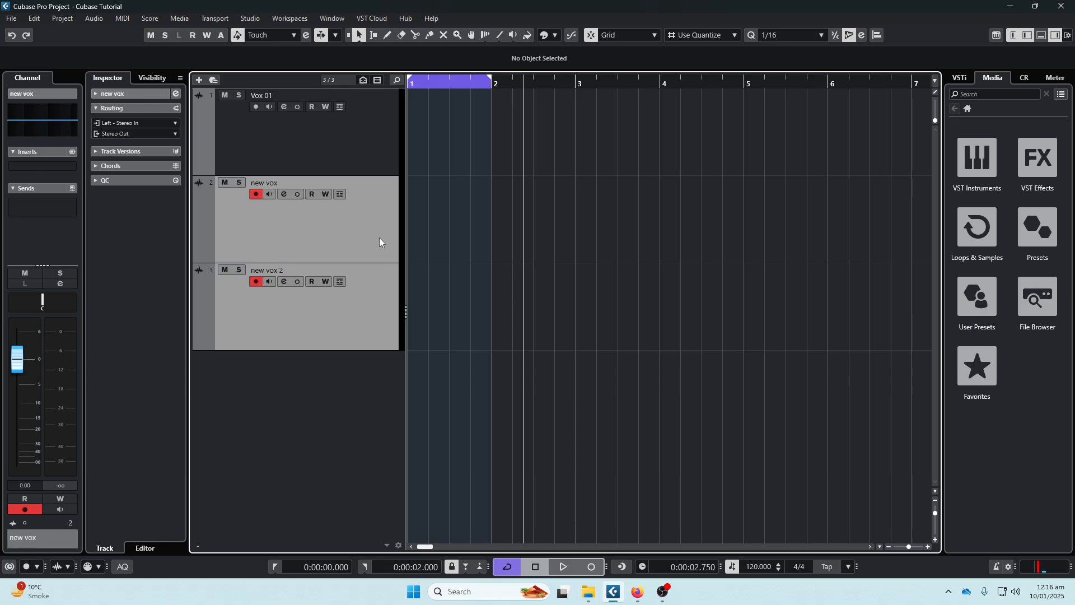
key(Delete)
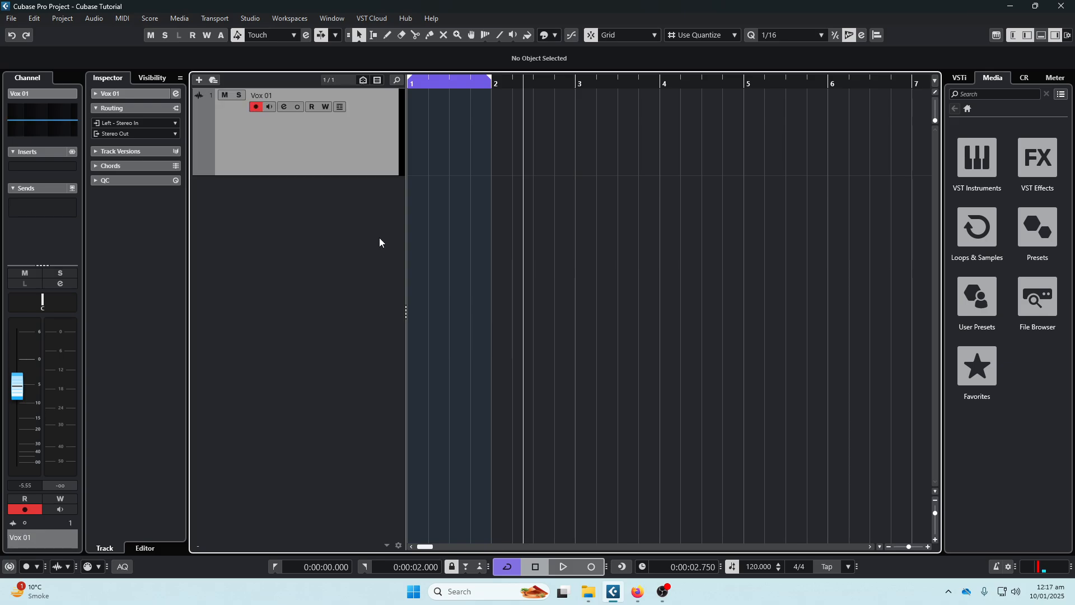
- Set the Vox 01 track color to blue
click(202, 157)
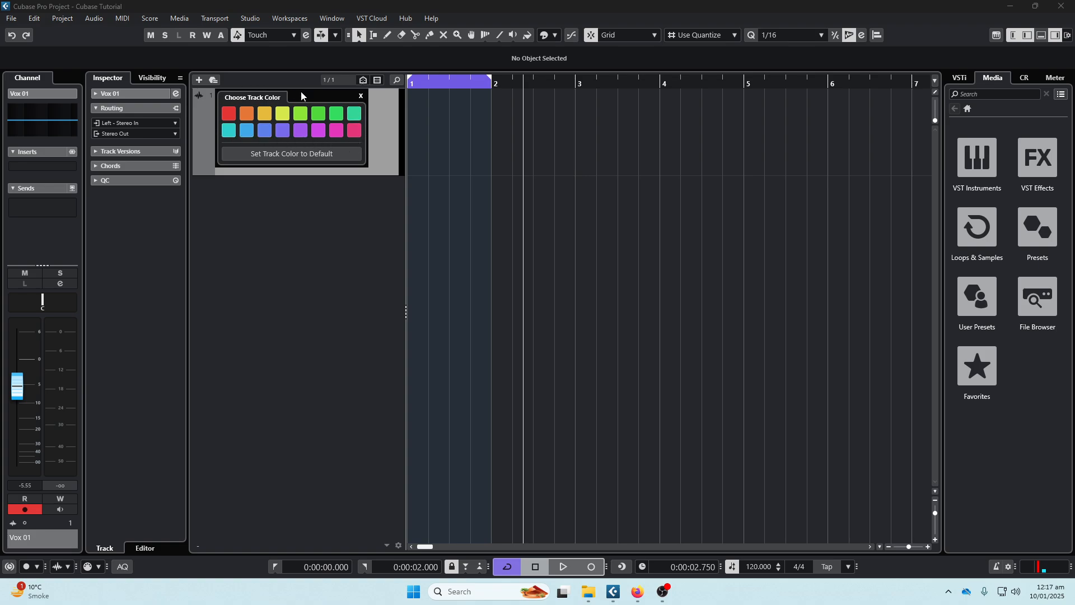
click(266, 134)
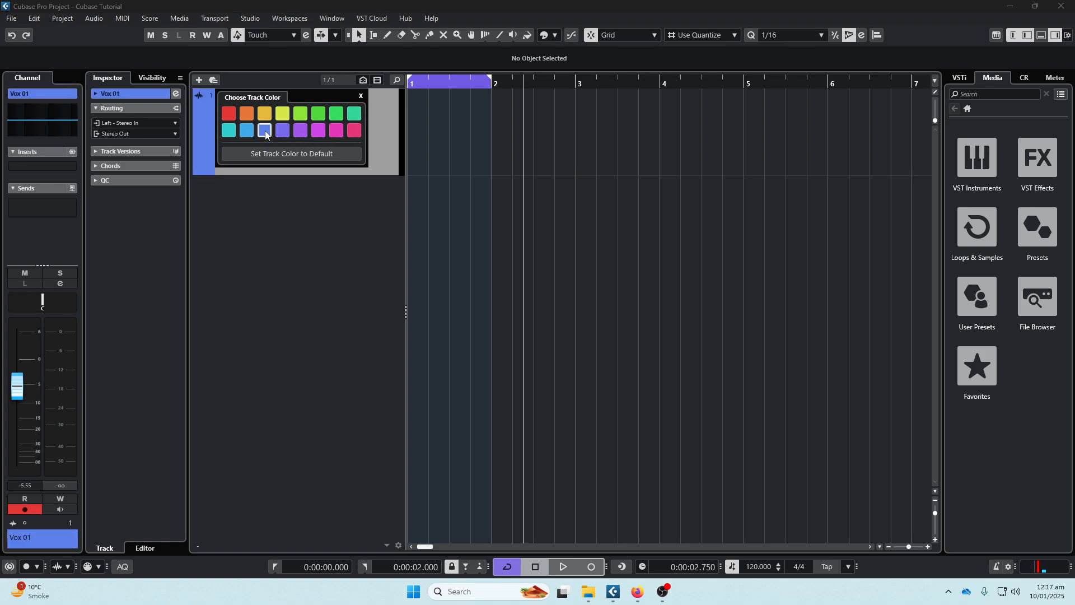
click(498, 160)
- Create an empty event across bar 1 on the Vox 01 track, and view it briefly in the lower-zone editor
click(432, 143)
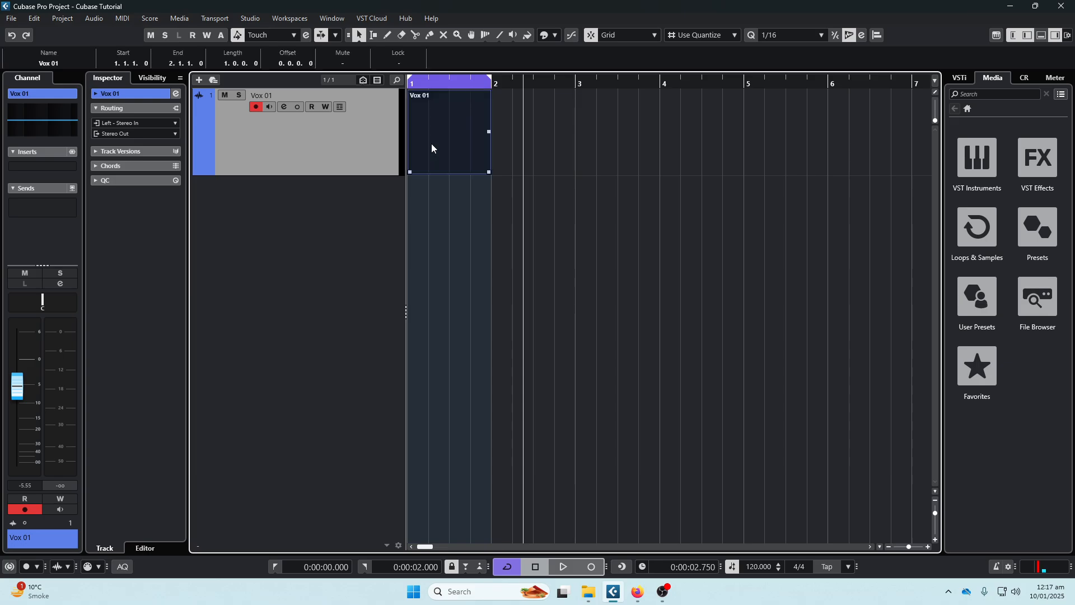
double_click(462, 159)
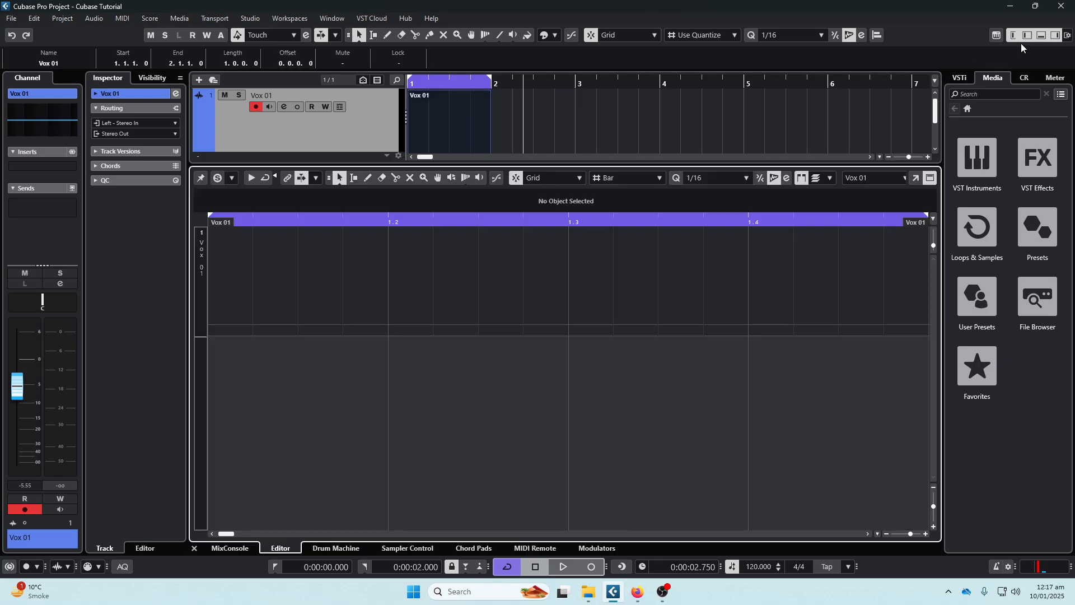
click(1042, 35)
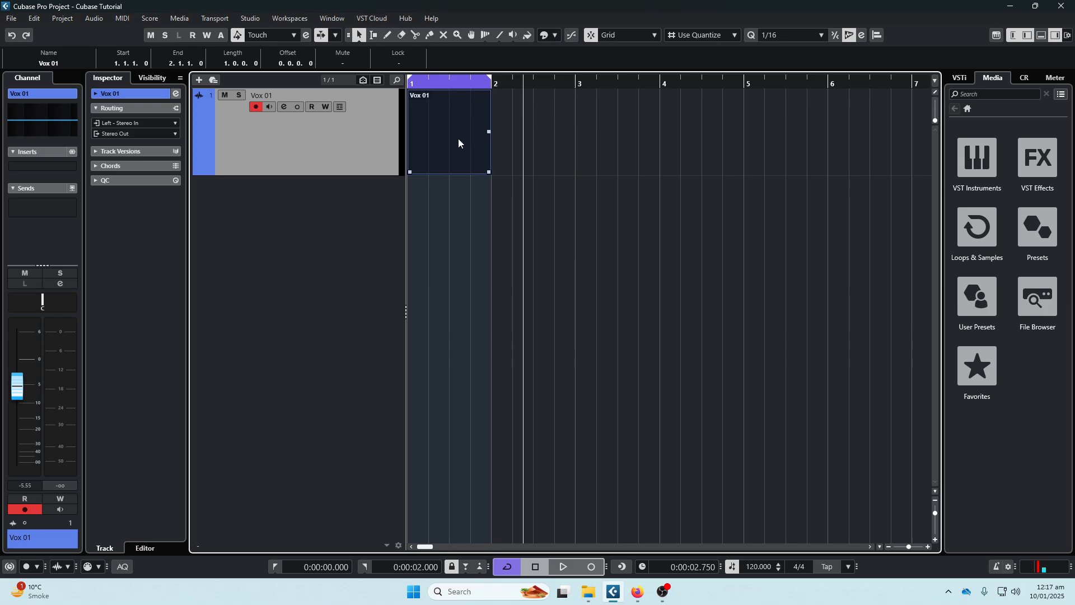
- Color the bar 1 event on Vox 01 magenta-purple, independently of the track color
click(556, 34)
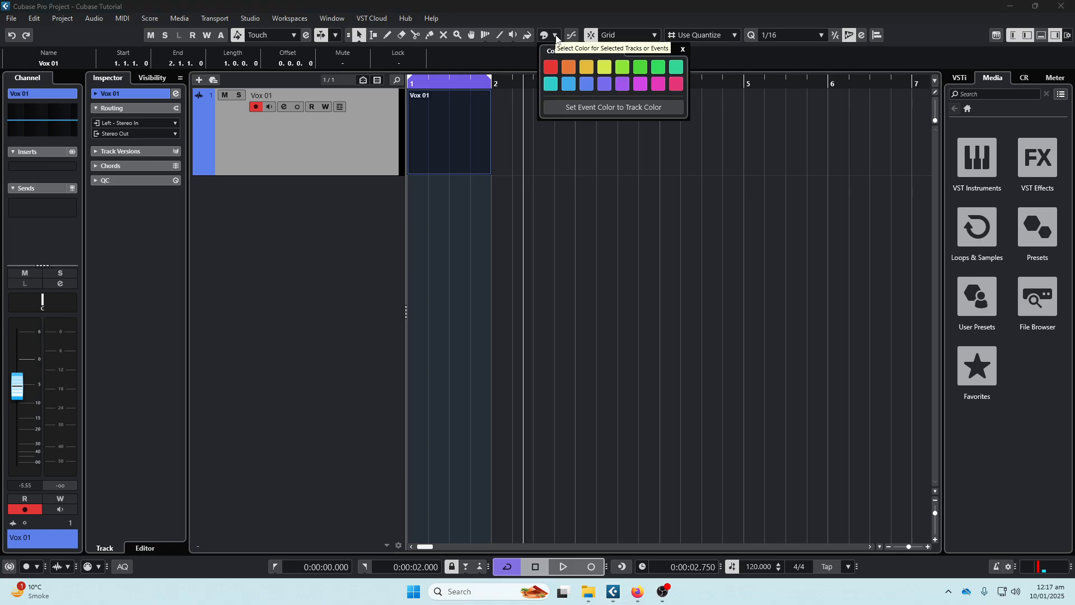
click(639, 87)
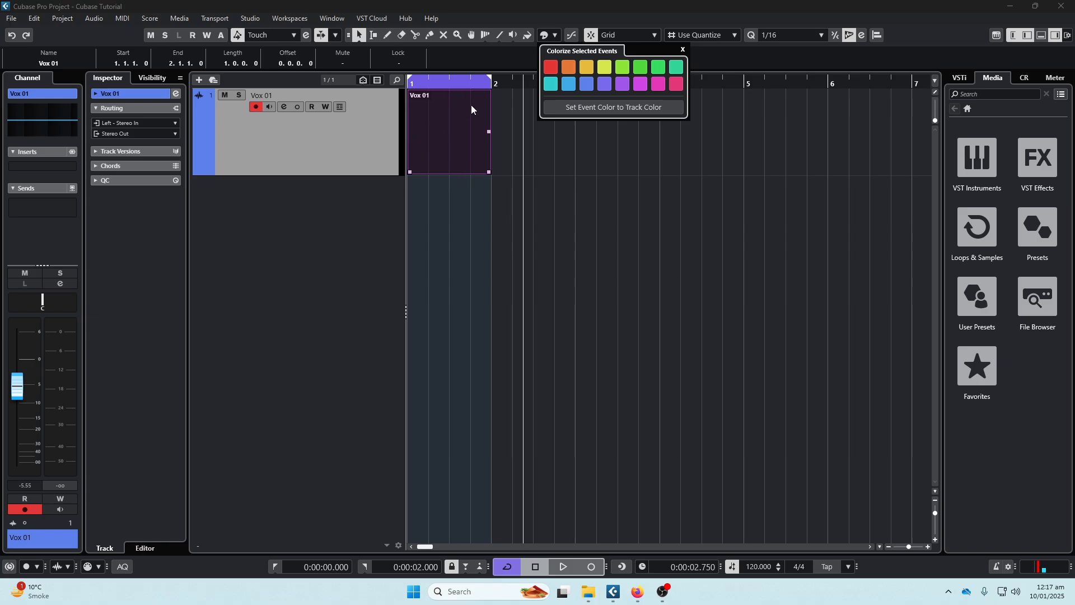
click(538, 138)
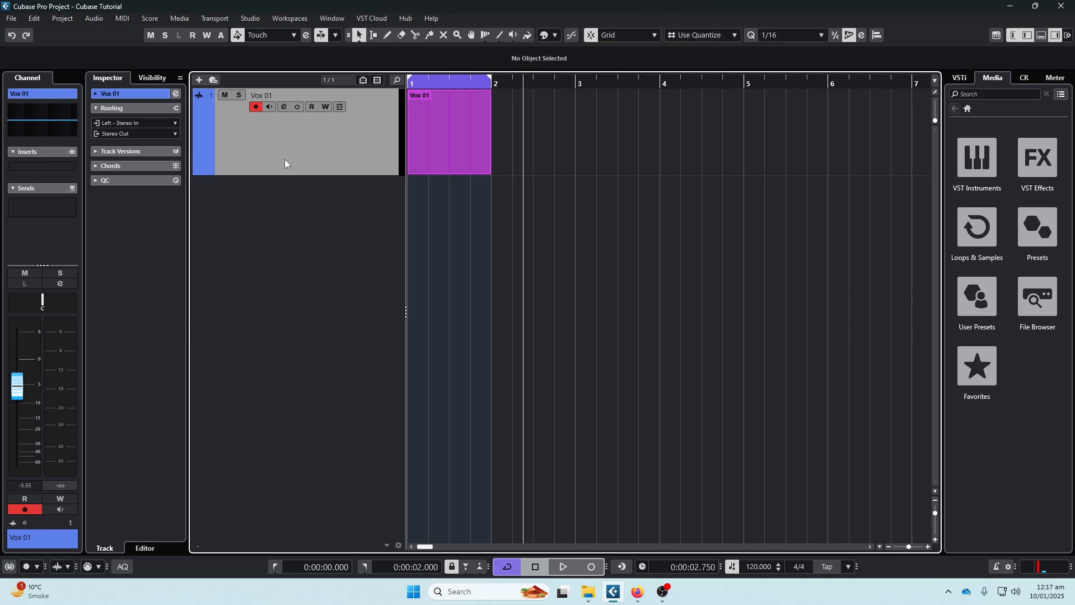
- Pan Vox 01 to about R50 and show its basic track settings in the Inspector with the other sections collapsed
click(94, 167)
click(93, 139)
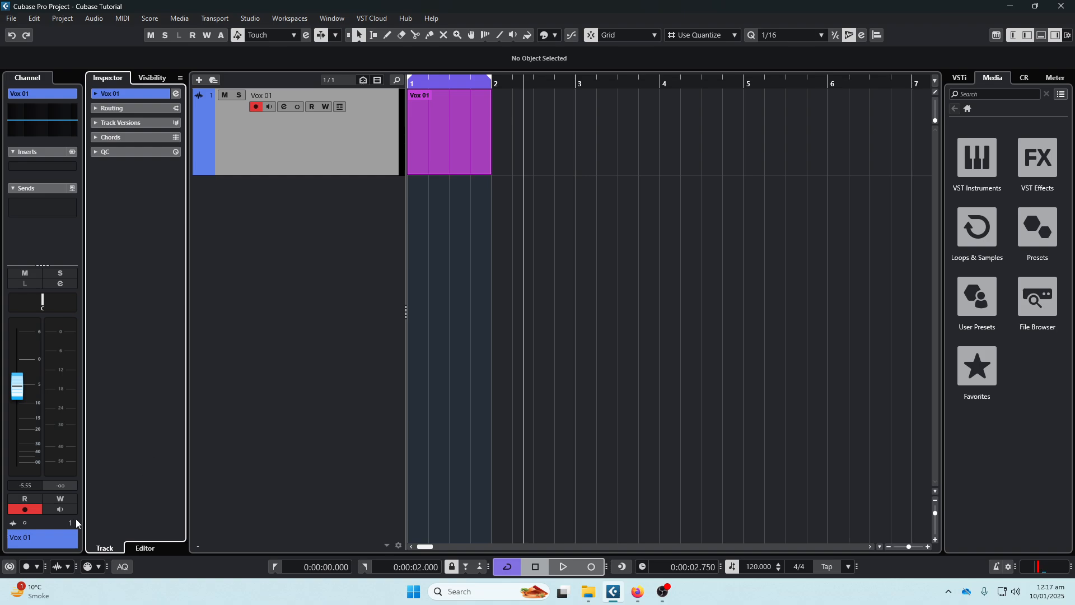
drag(44, 302, 59, 303)
click(98, 92)
- Pan Vox 01 to about L64 in the lower-zone MixConsole, and open the context menu of its channel pan control
click(1041, 35)
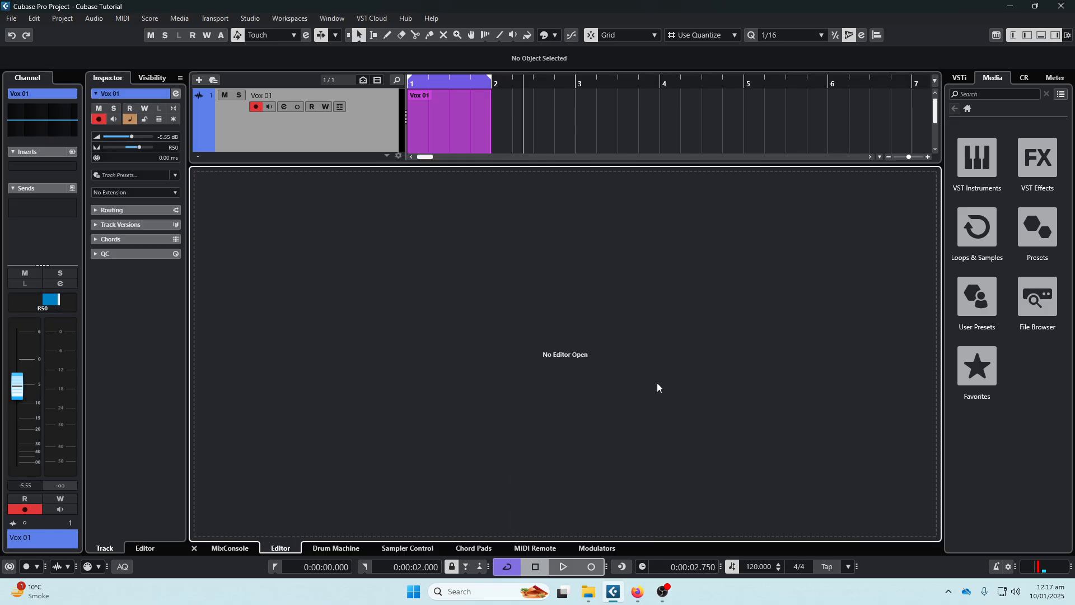
click(229, 549)
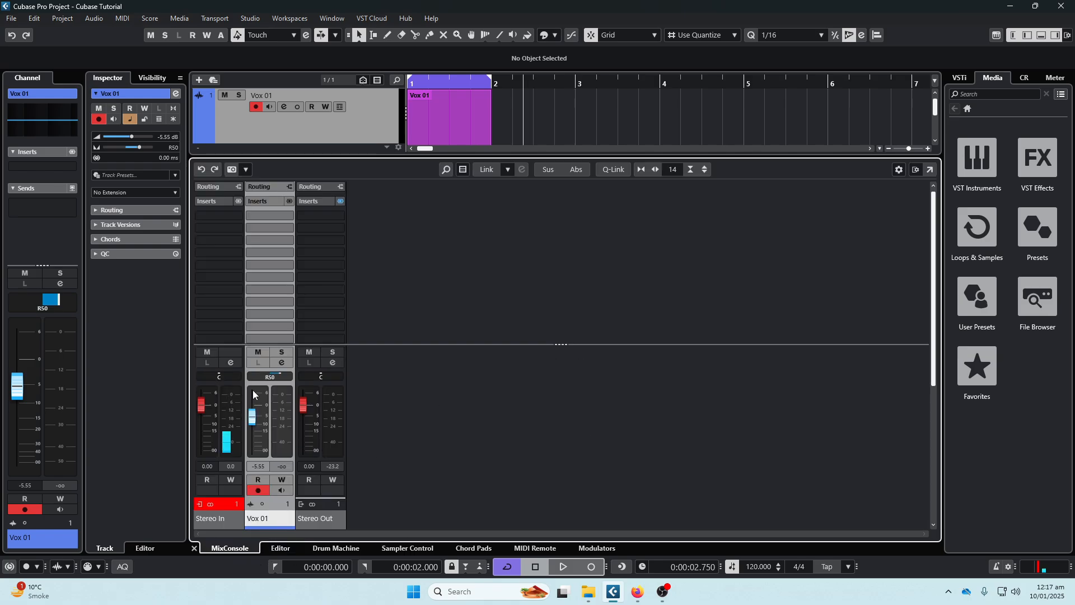
mouse_move(277, 374)
mouse_down()
mouse_move(247, 374)
mouse_move(276, 376)
mouse_up()
click(244, 372)
click(314, 139)
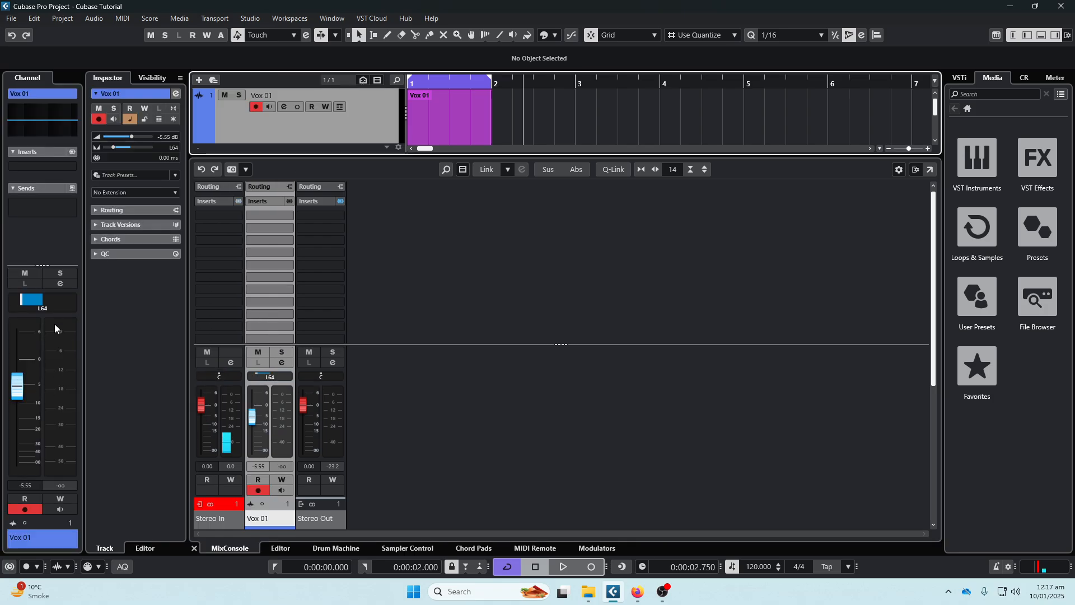
right_click(54, 306)
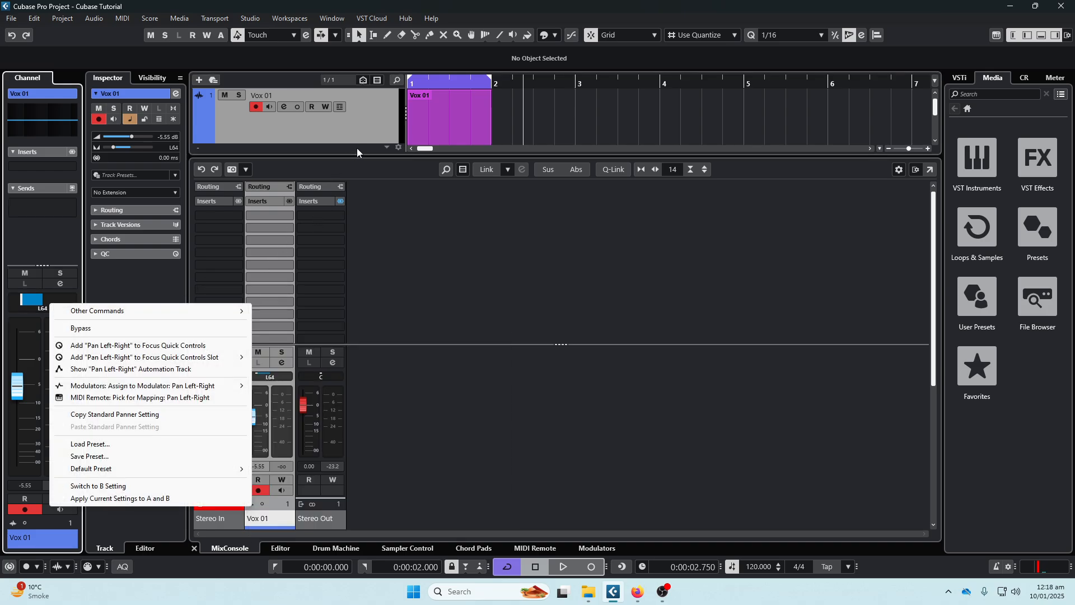
- Dismiss the pan context menu, reduce the lower zone's height slightly, and hide the lower zone
click(407, 246)
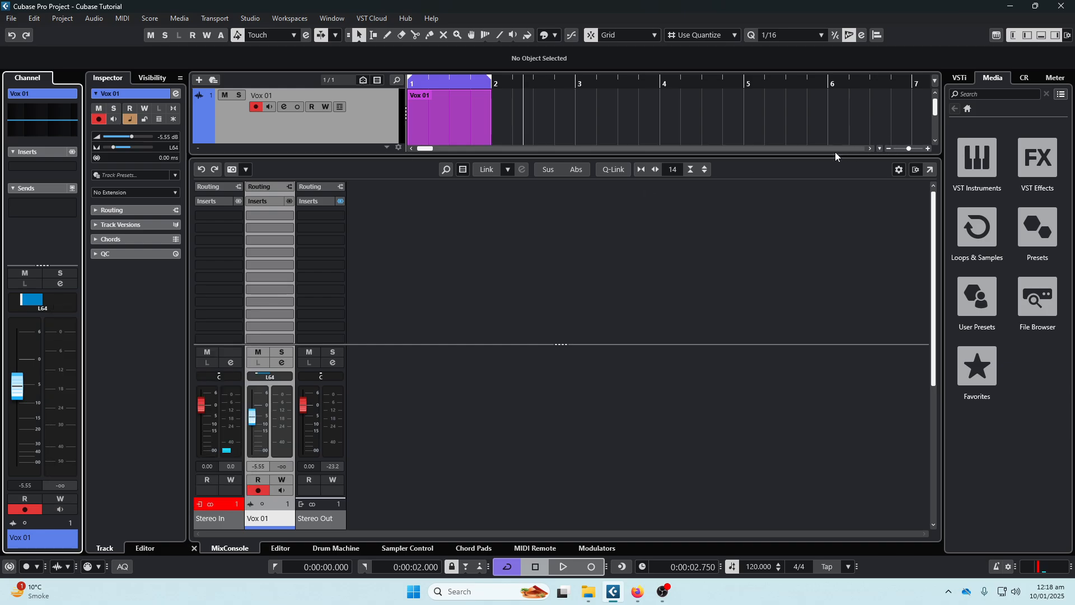
drag(835, 152, 823, 173)
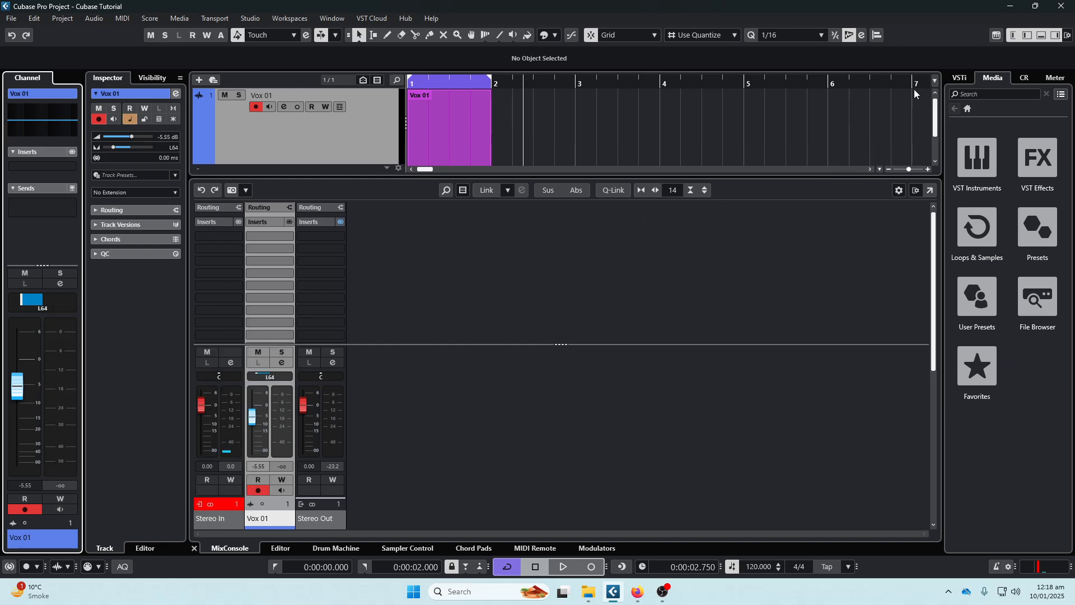
click(1040, 35)
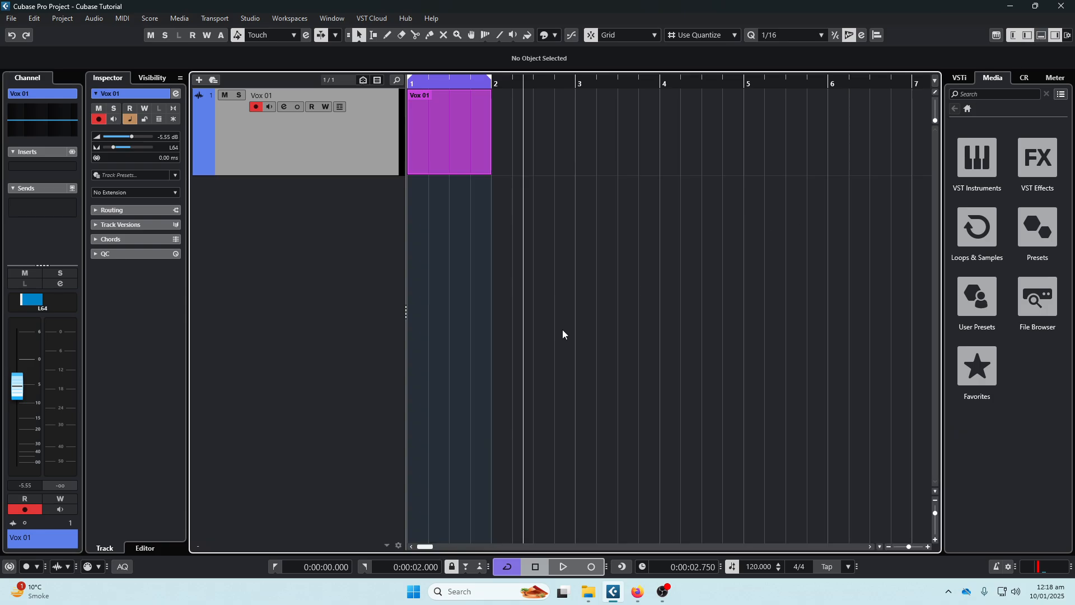
- Try Vox 01's channel fader at about -3.13 and -12.2 dB, reset its pan to center, and reset its volume to 0.00 dB
drag(17, 385, 18, 376)
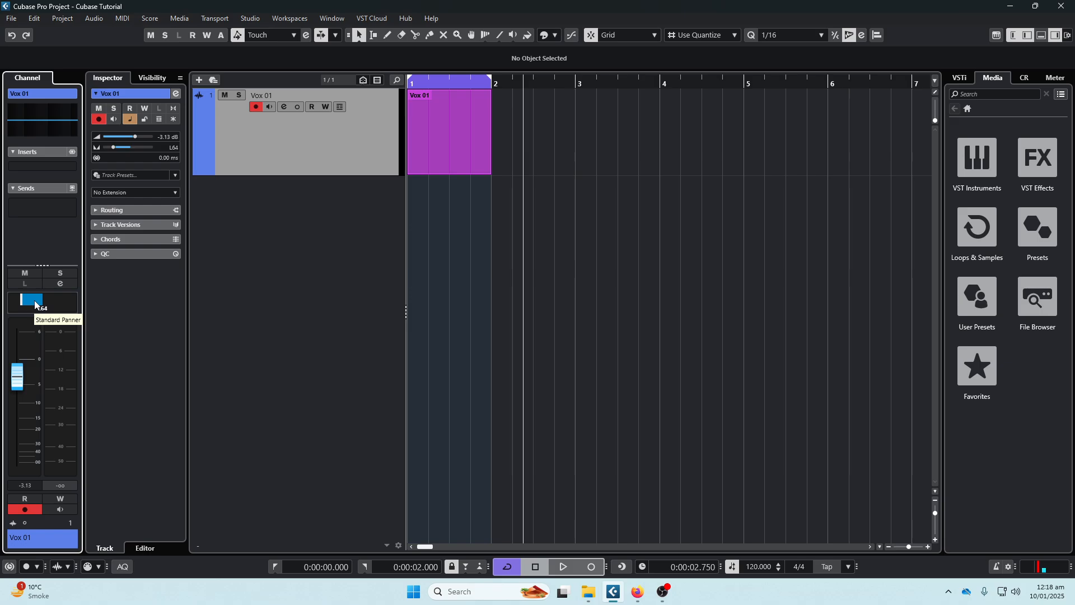
ctrl+click(34, 304)
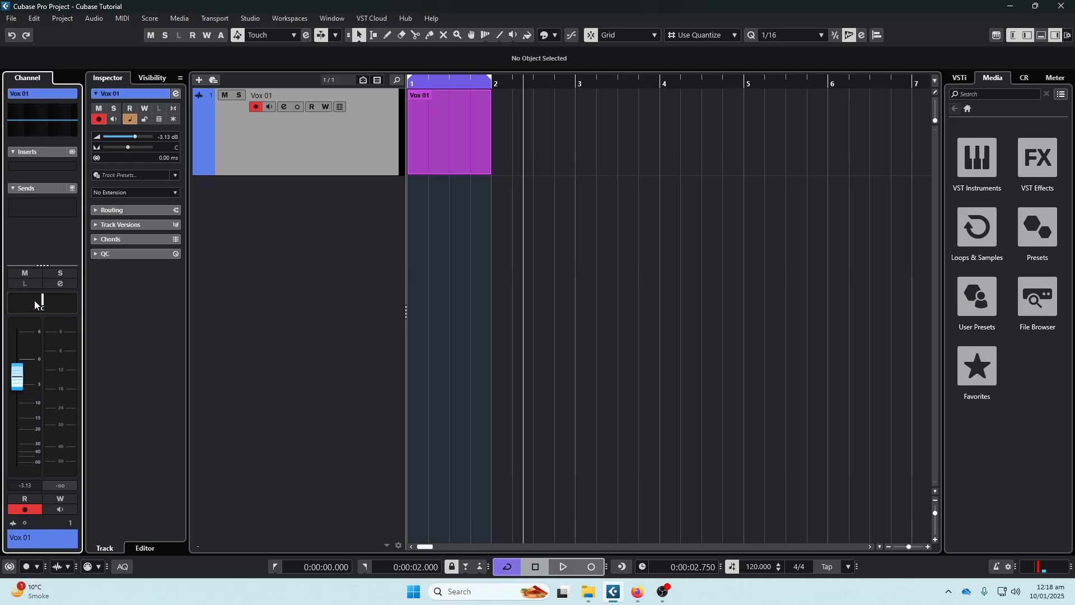
drag(17, 376, 18, 414)
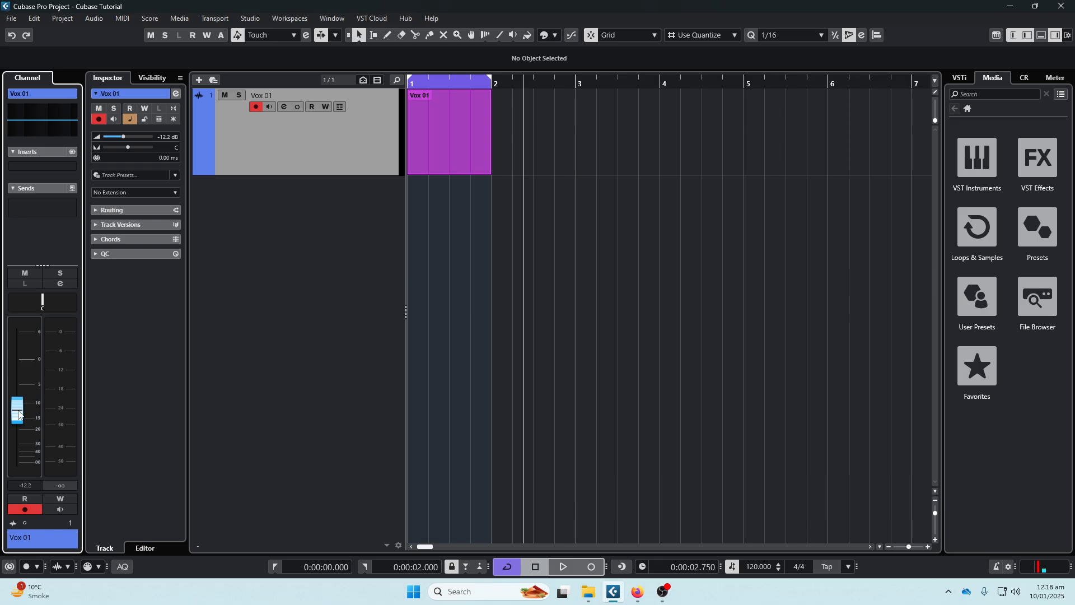
ctrl+click(15, 405)
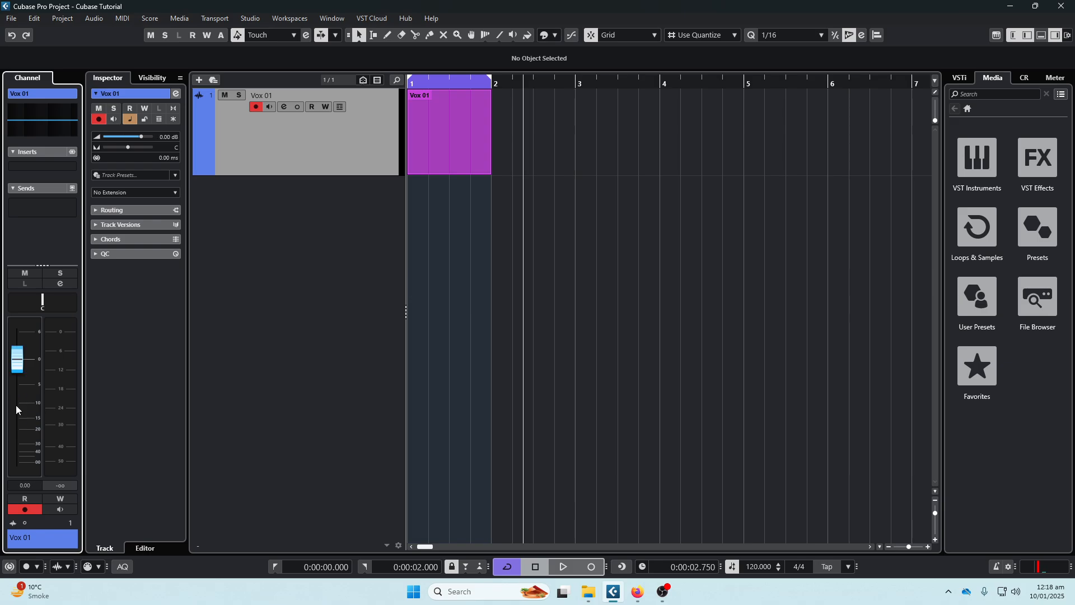
- Add a mono audio track routed from Input 1 to Stereo Out, and select it together with Vox 01 in the MixConsole window
double_click(313, 215)
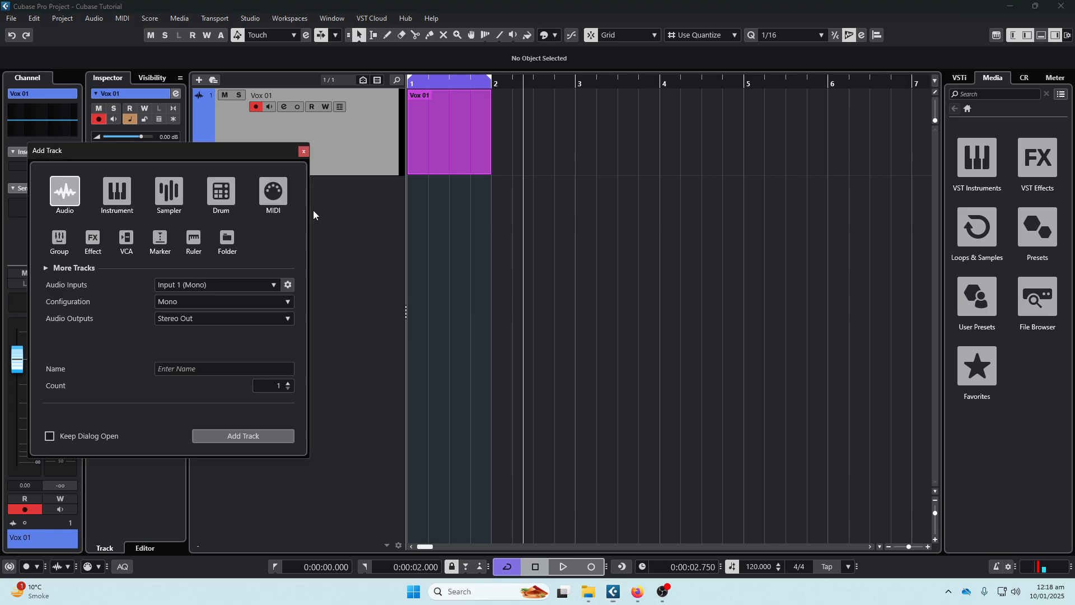
click(233, 435)
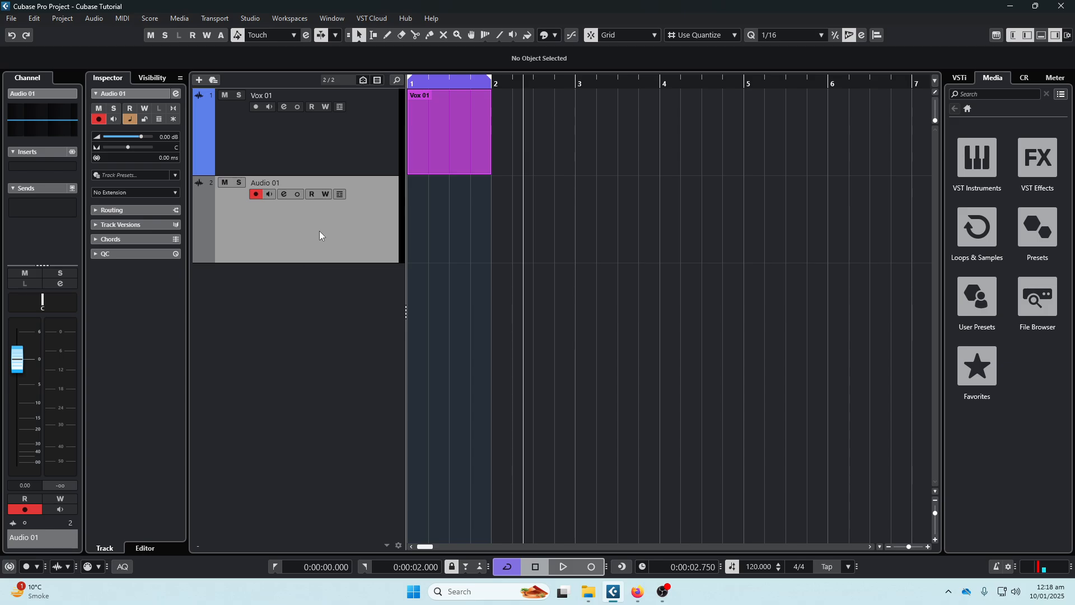
key(F3)
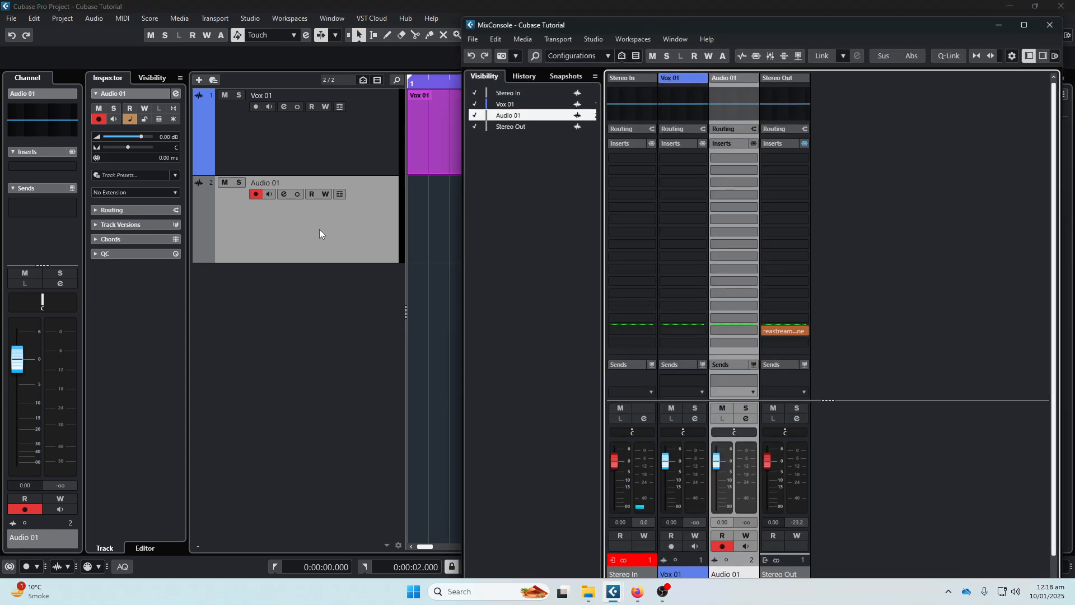
ctrl+click(692, 575)
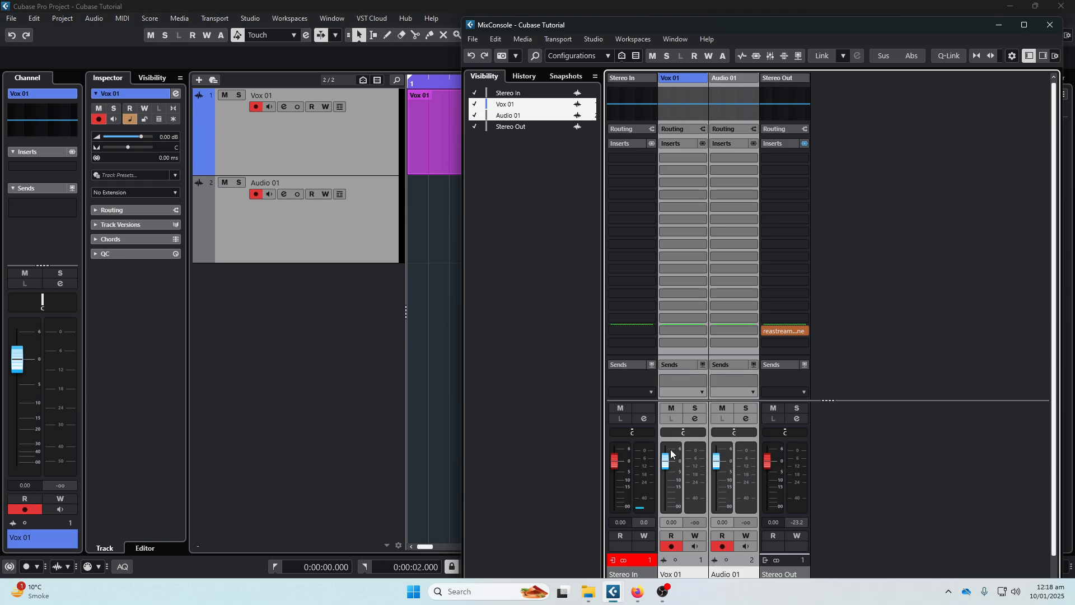
- Lower the Vox 01 and Audio 01 faders together to about -6.24 dB with a temporary link, and reset both to 0.00 dB
key(alt+shift)
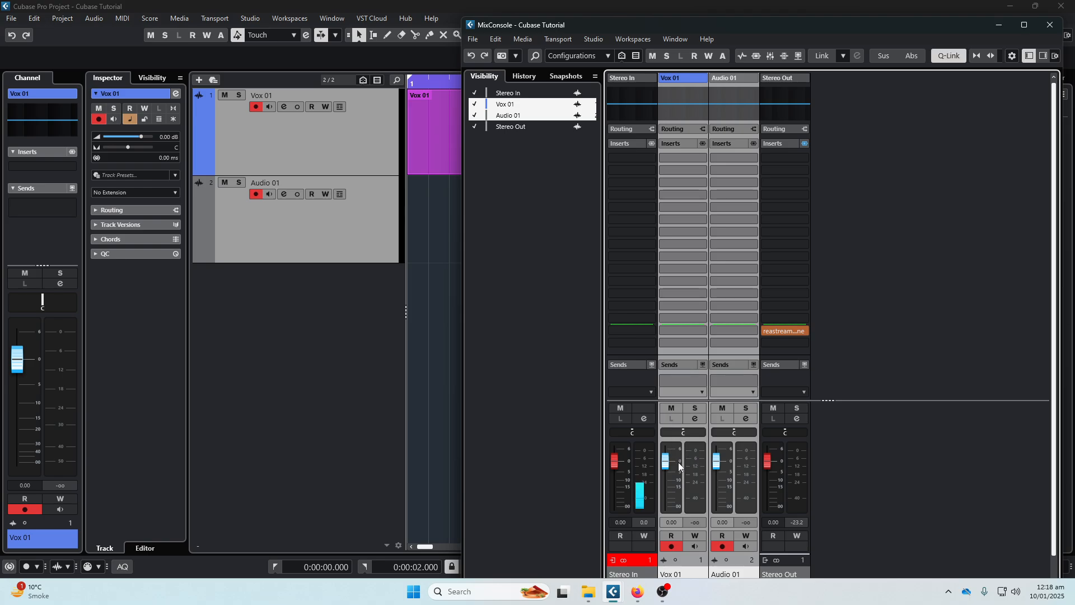
drag(666, 466, 665, 484)
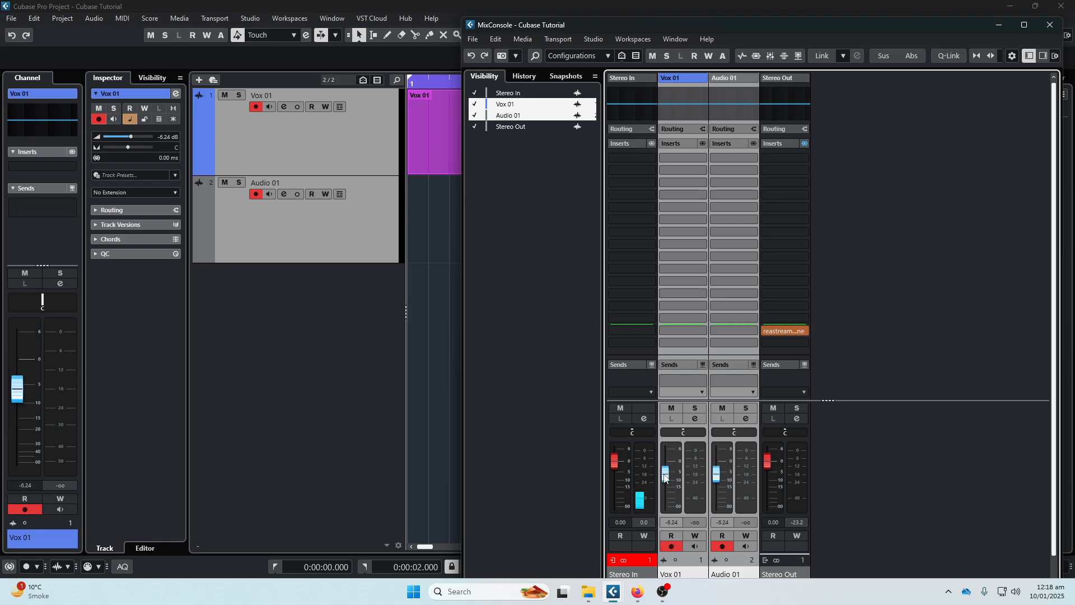
ctrl+click(665, 475)
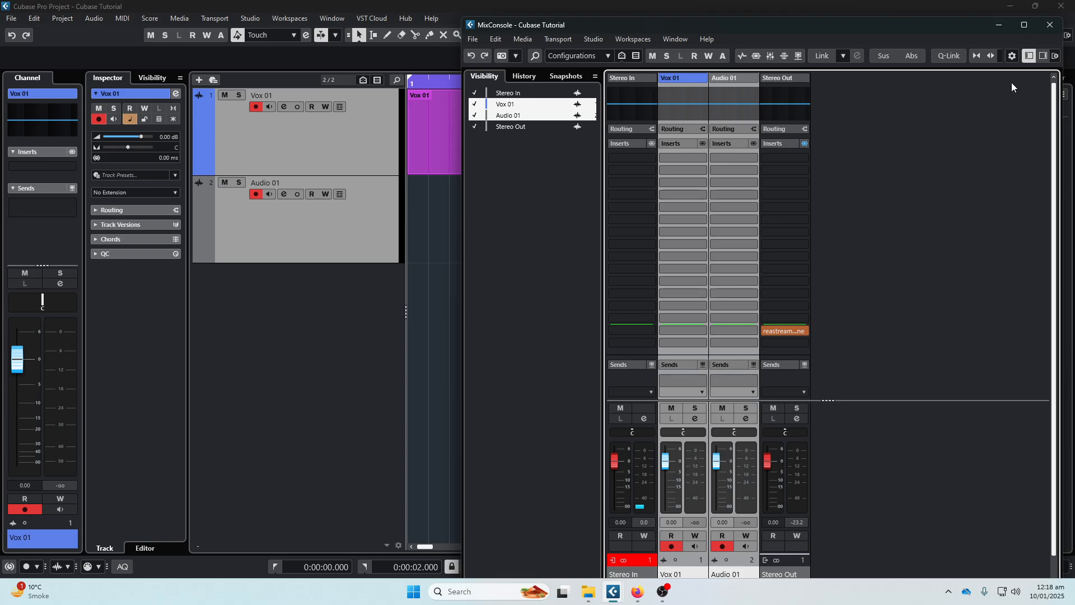
- Maximize the MixConsole, lower Vox 01 and Audio 01 together to about -3.60 dB using Q-Link, and close the MixConsole
click(1024, 26)
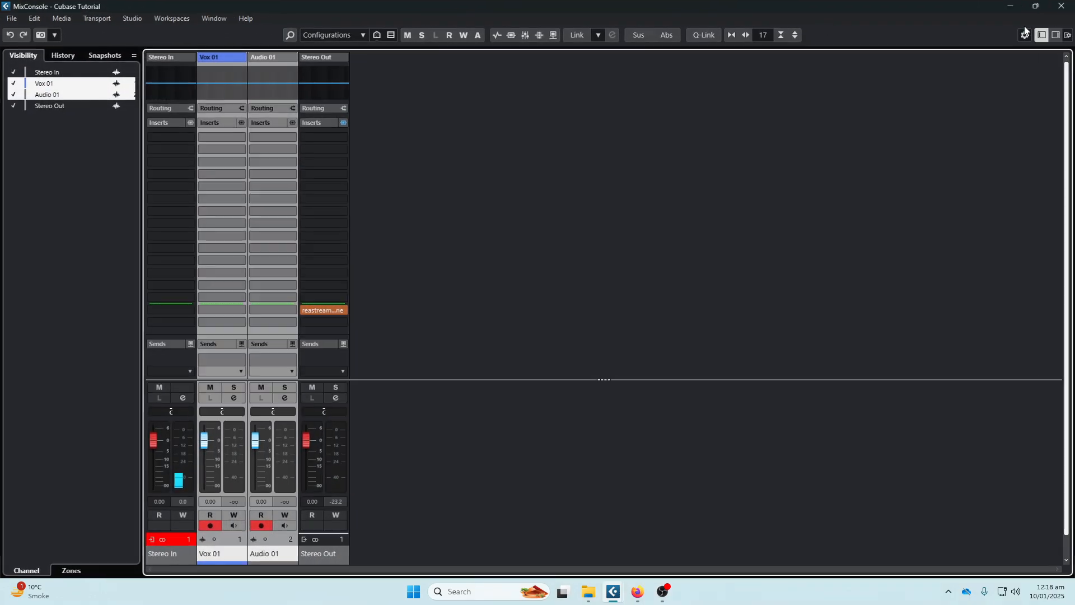
click(704, 34)
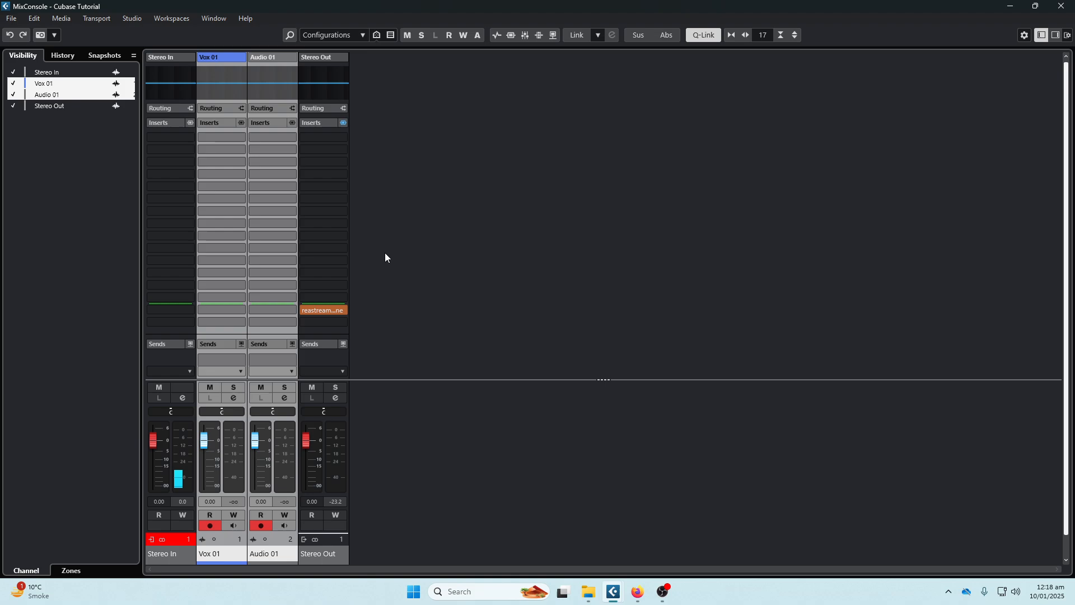
mouse_move(210, 441)
mouse_down()
mouse_move(211, 465)
mouse_move(216, 454)
mouse_up()
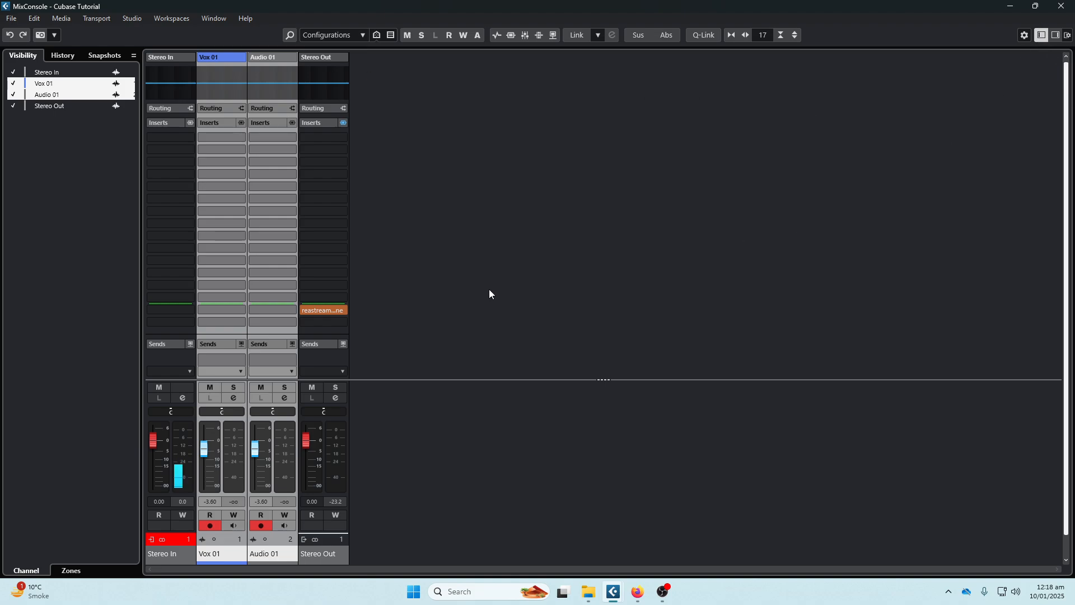
click(1060, 8)
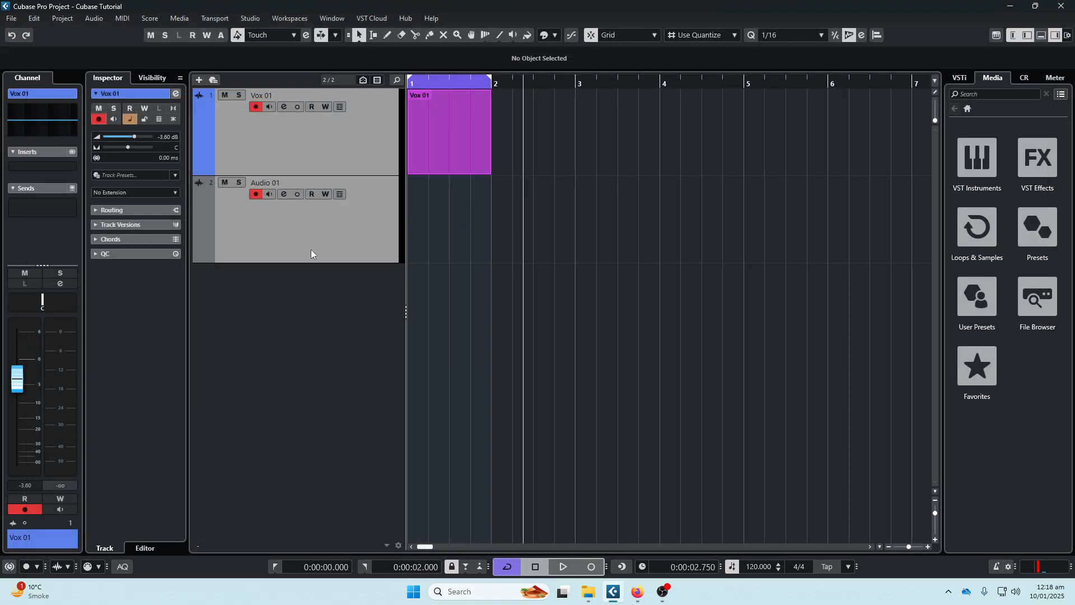
- Open the channel settings window of Vox 01, and reposition it around the project window to view its inserts, equalizer, sends and fader
click(284, 106)
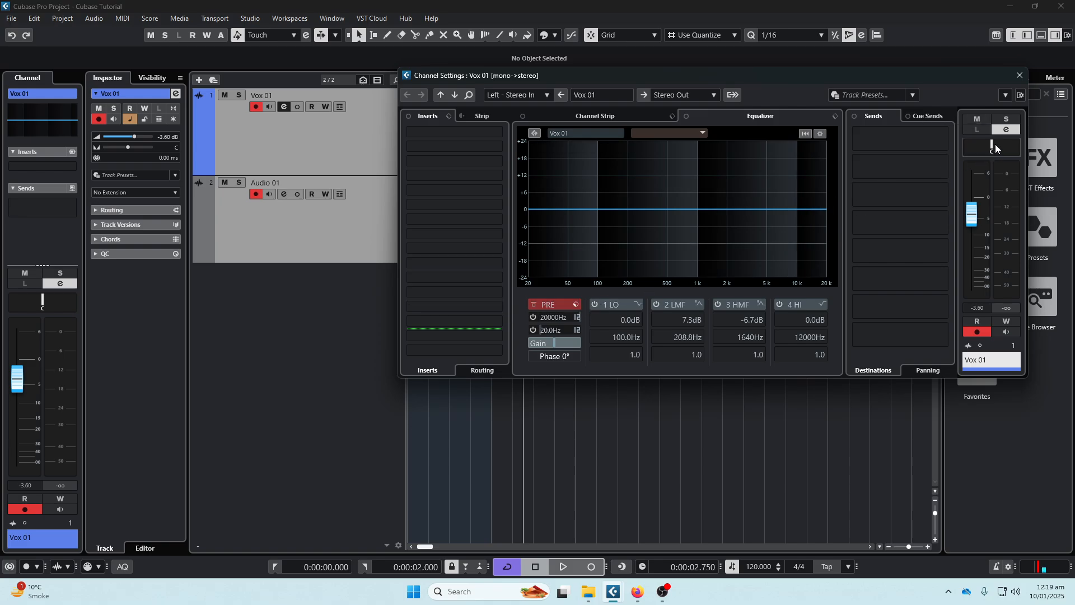
click(972, 222)
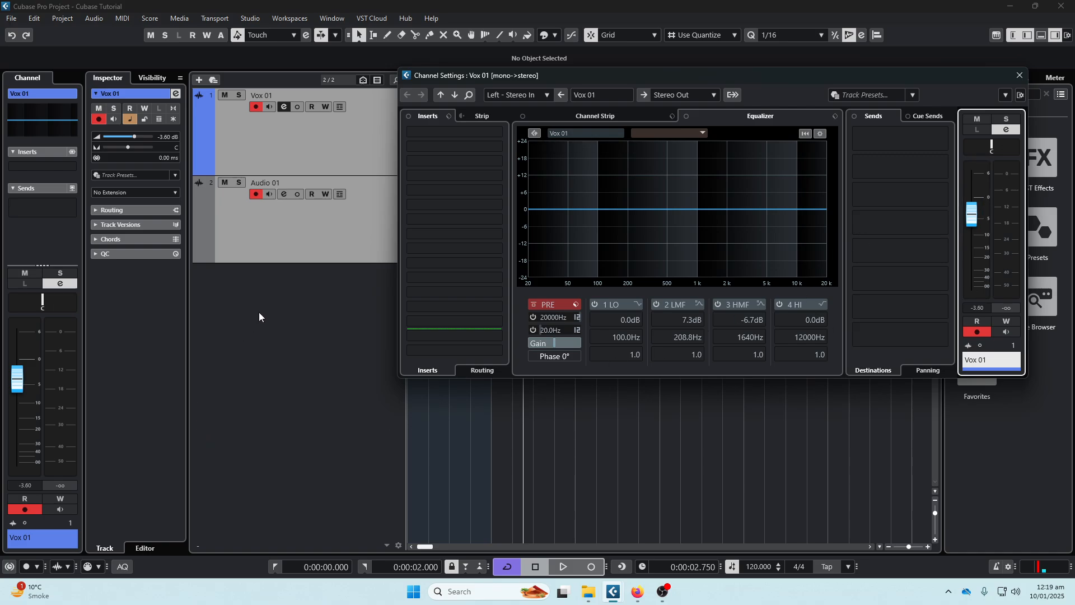
drag(729, 75, 503, 172)
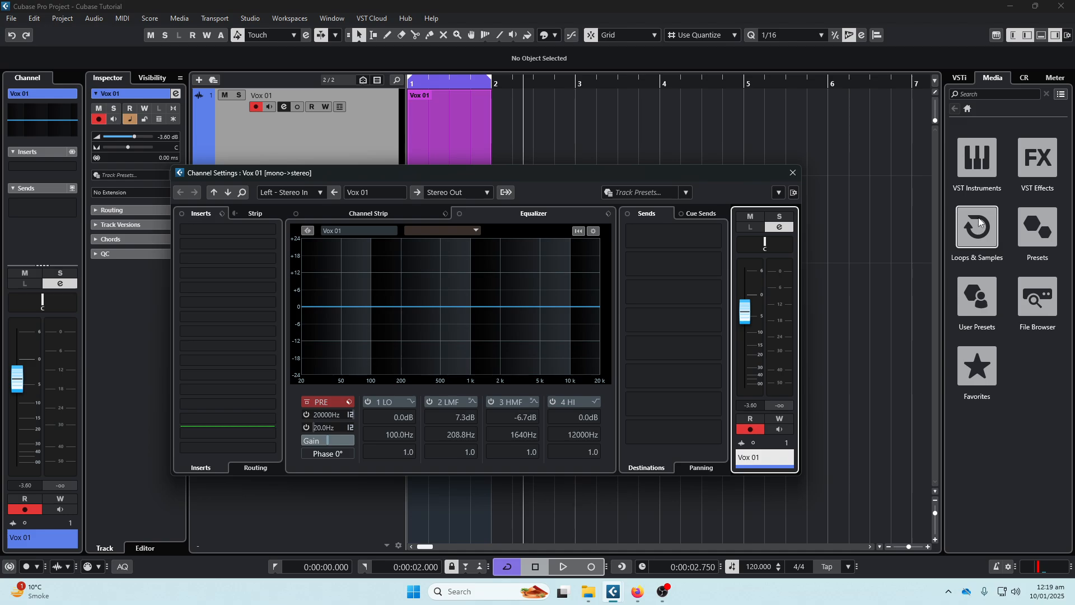
drag(571, 174, 709, 135)
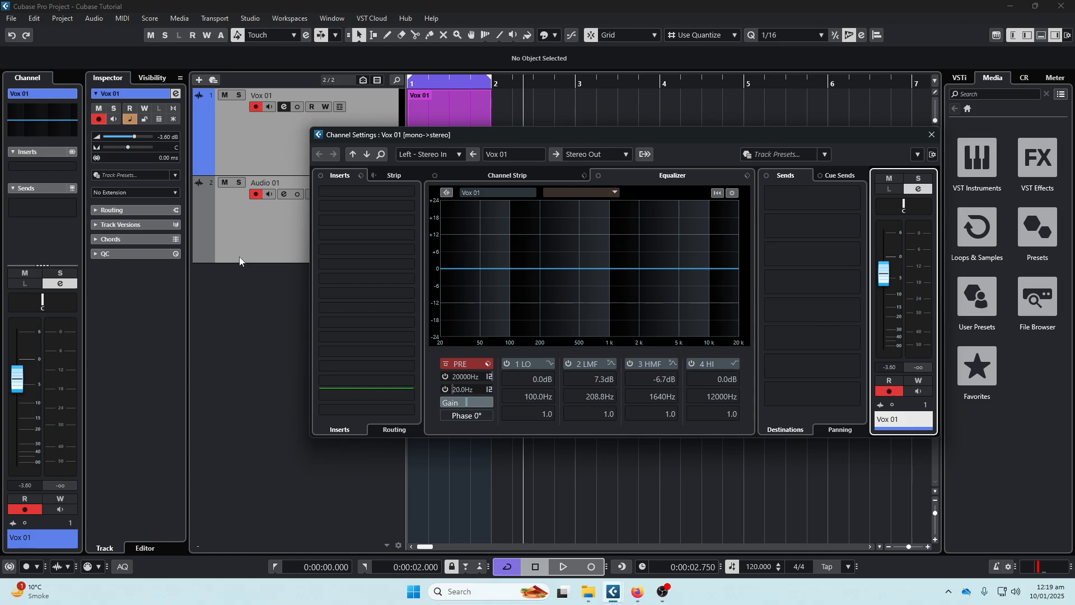
drag(580, 130, 762, 232)
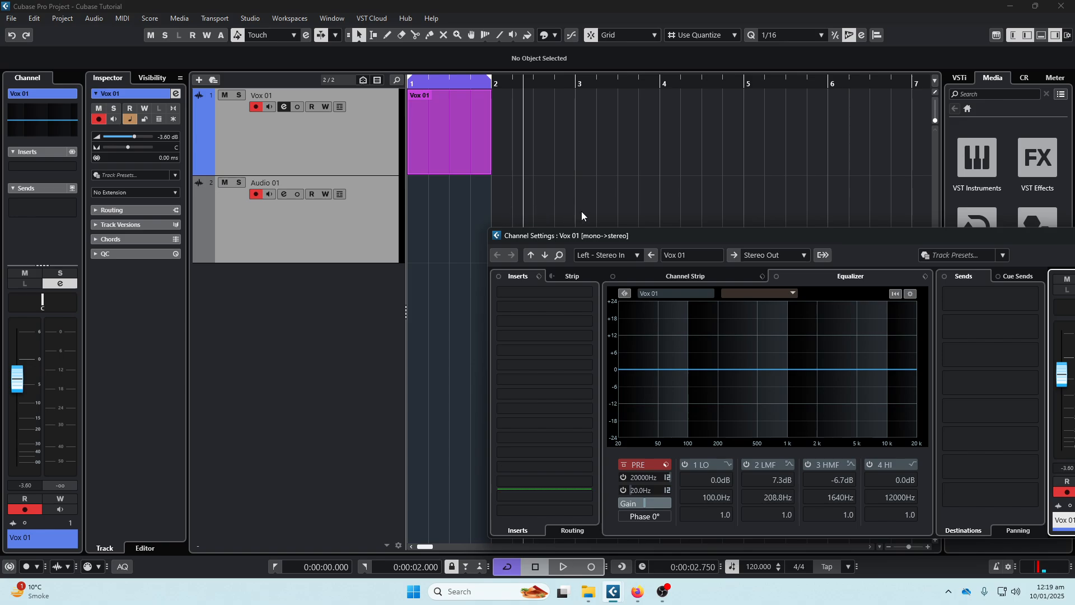
drag(715, 247, 667, 111)
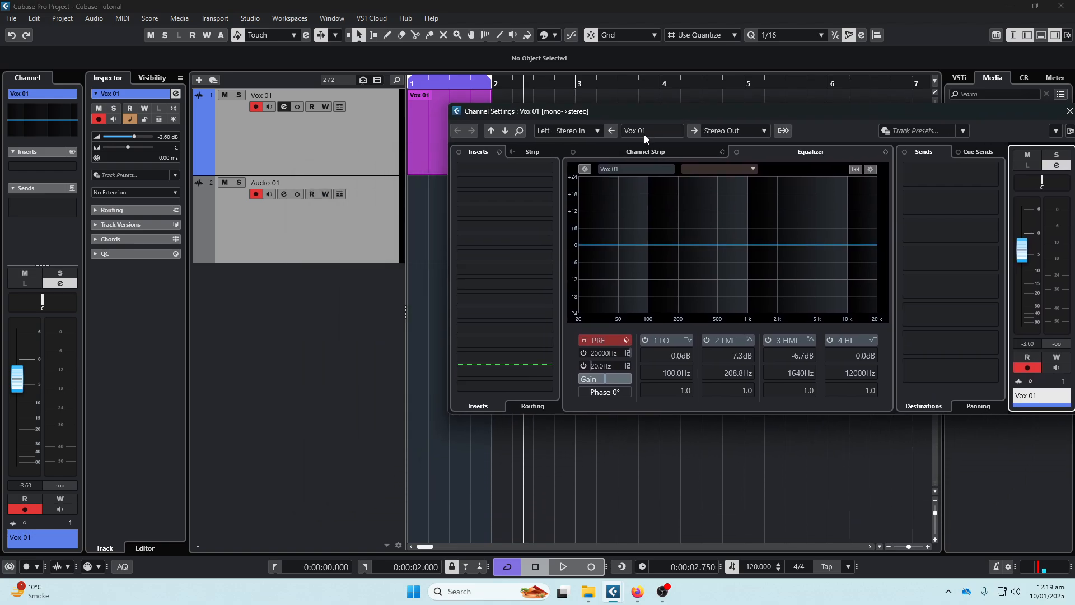
- Show the lower-zone editor and reduce its height until both tracks fit above it
click(1041, 35)
click(282, 549)
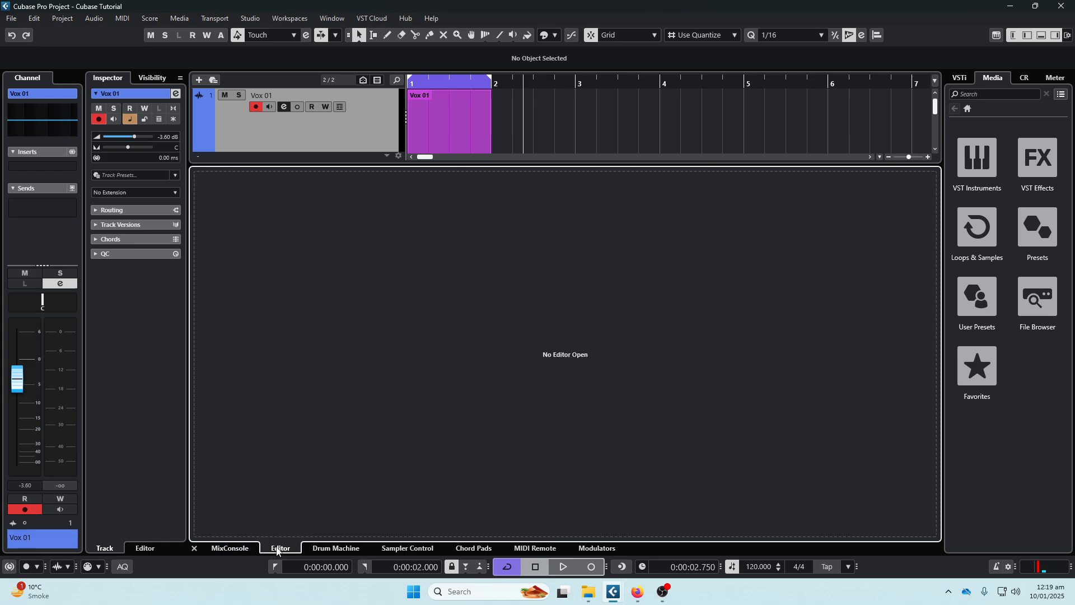
drag(851, 166, 804, 304)
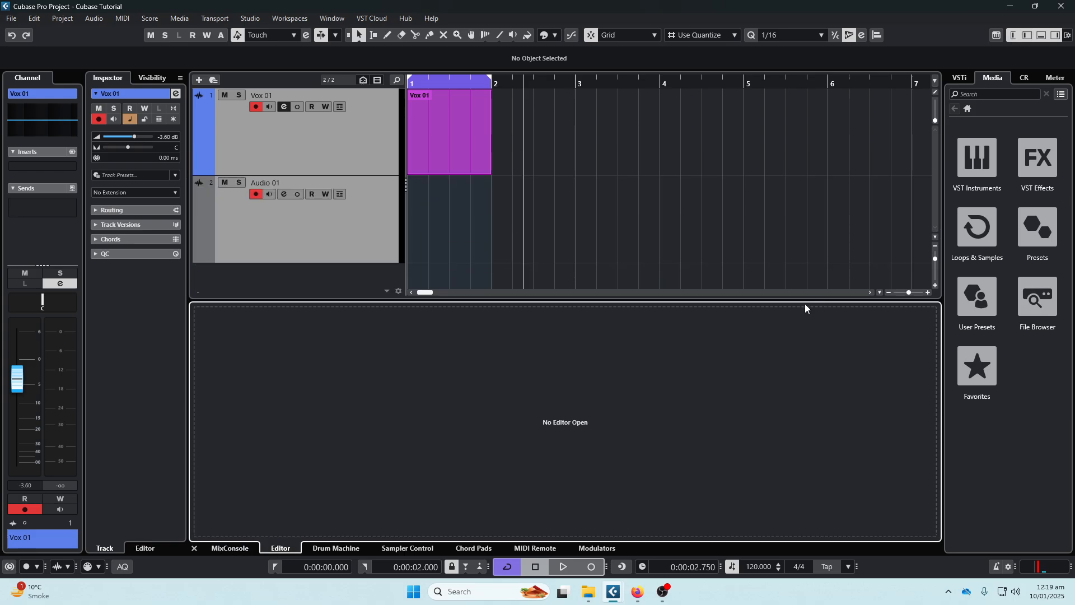
- Add a MIDI track below Audio 01
double_click(335, 279)
right_click(343, 271)
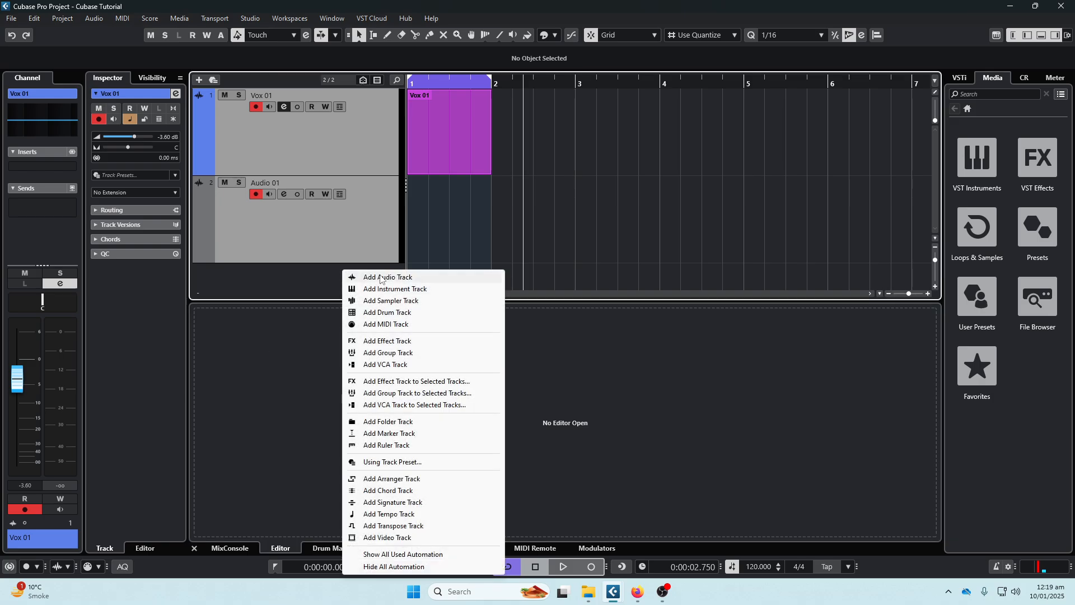
click(387, 324)
click(602, 384)
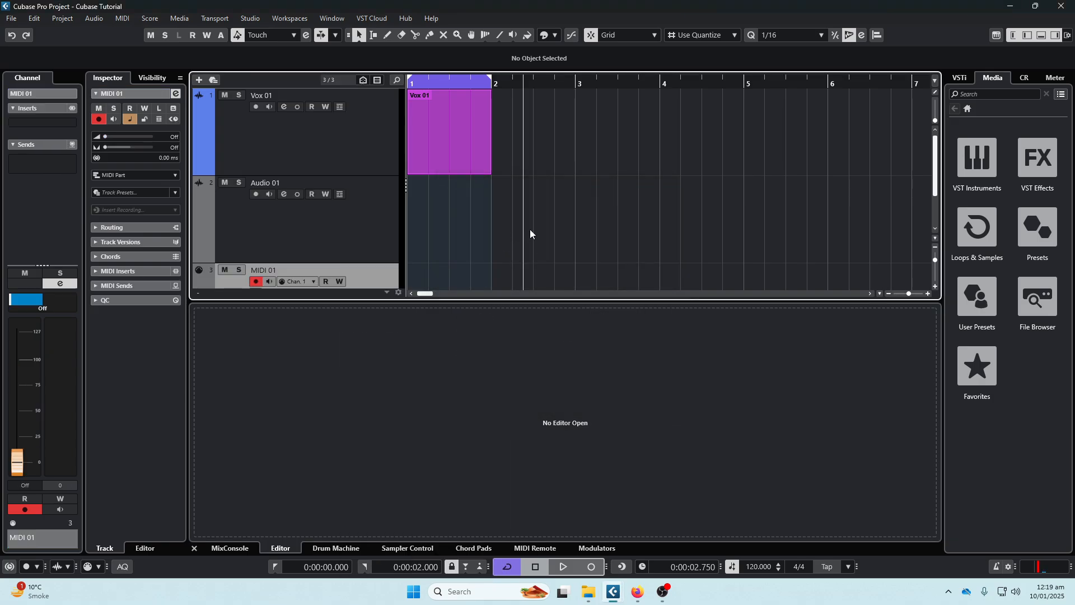
- Create an empty MIDI part across bar 1 on the MIDI 01 track, and enlarge the lower-zone editor to view its piano keyboard
double_click(442, 223)
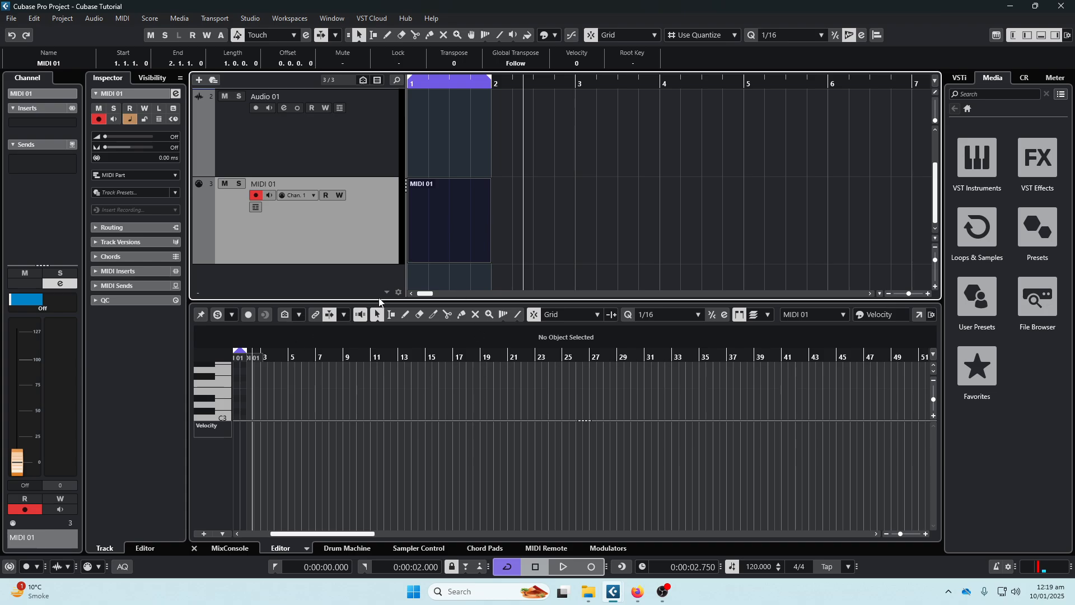
drag(381, 301, 426, 123)
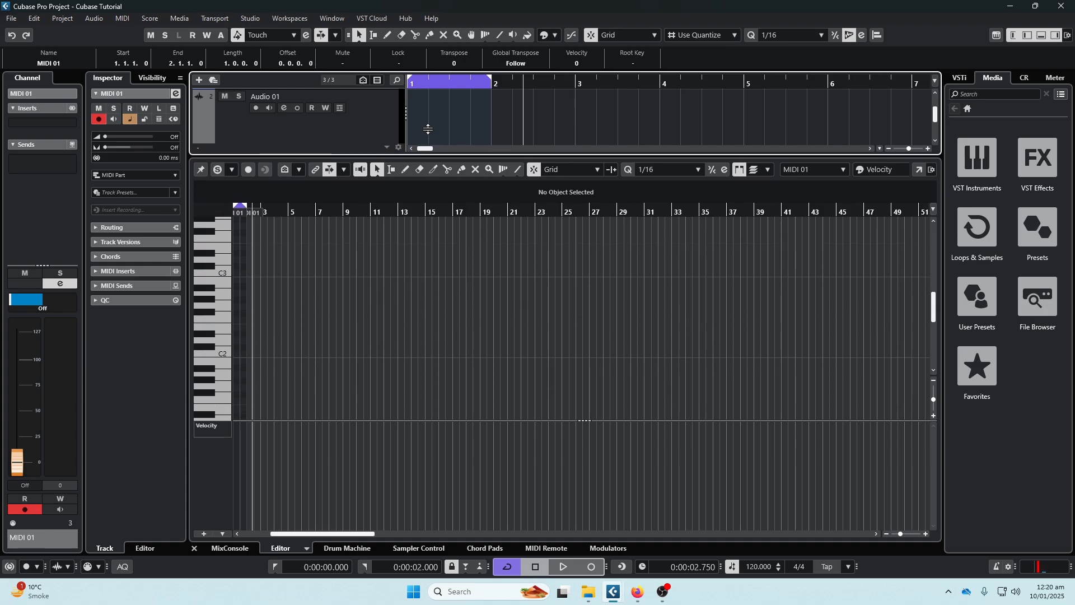
scroll(227, 291, down, 6)
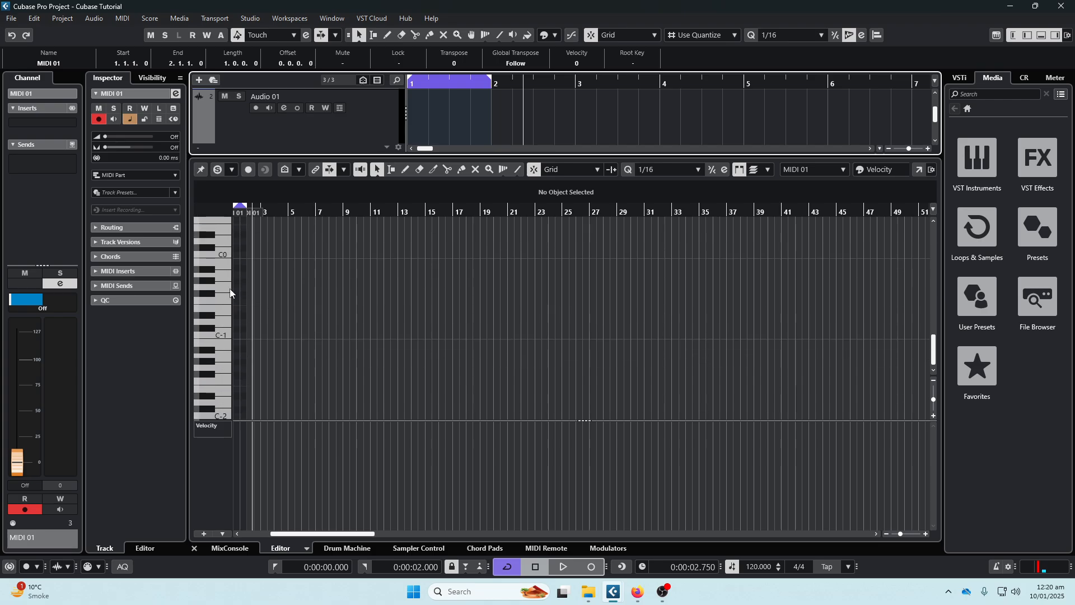
scroll(365, 113, down, 3)
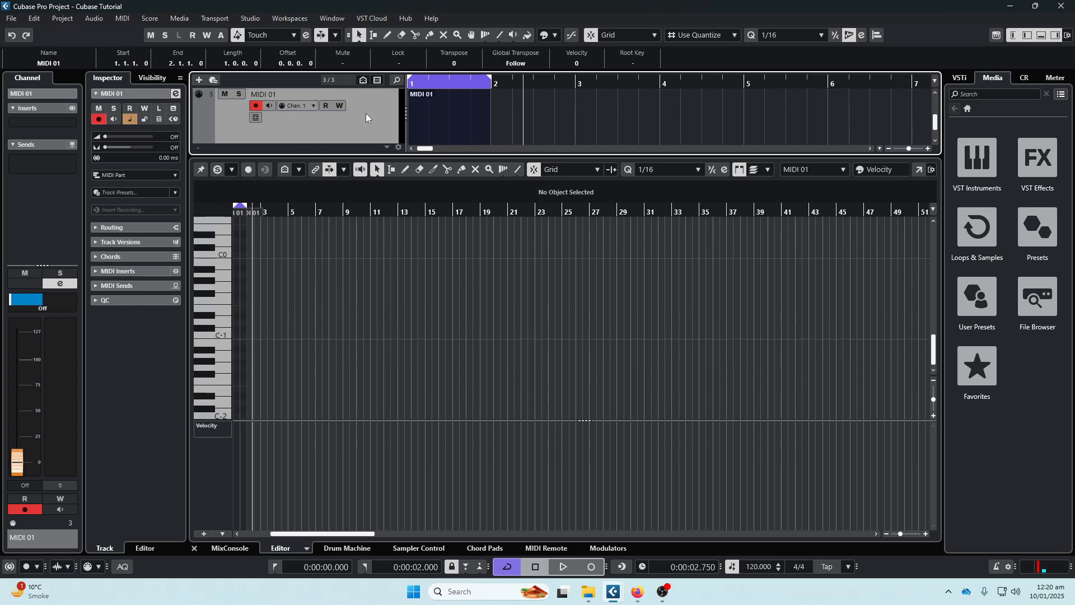
- Select Vox 01 and MIDI 01 in turn to compare them with the editor open, and hide the lower zone
scroll(300, 132, up, 3)
click(301, 132)
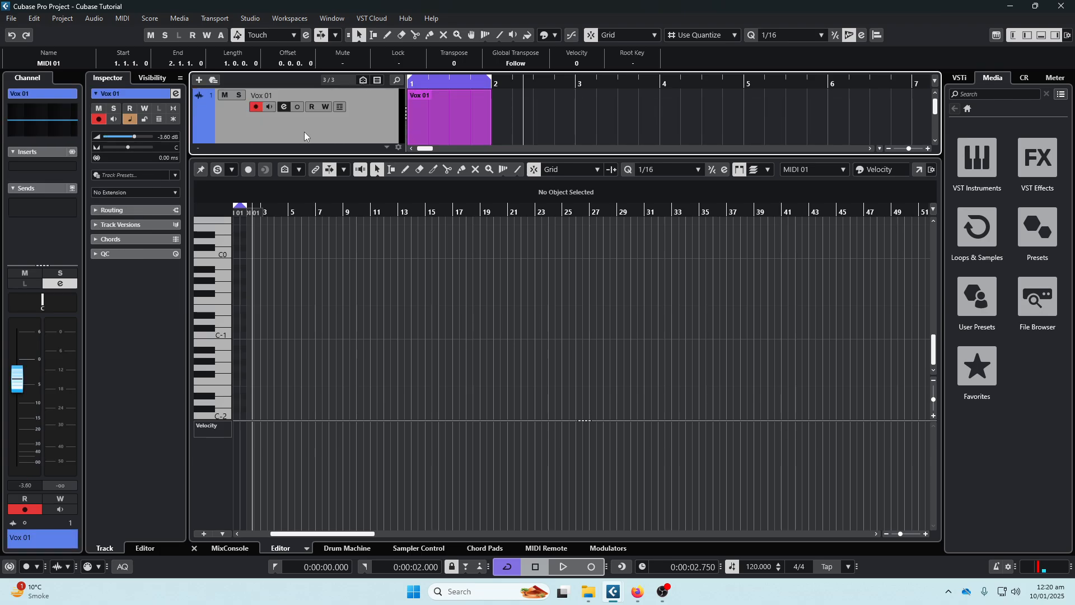
scroll(304, 133, down, 2)
click(304, 133)
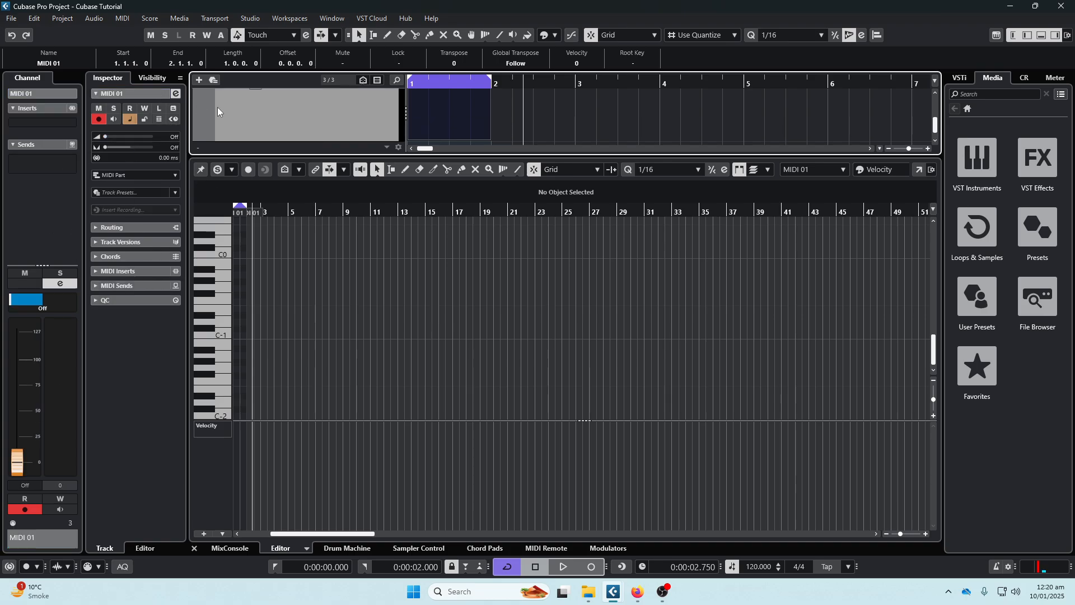
scroll(439, 377, up, 10)
click(1042, 36)
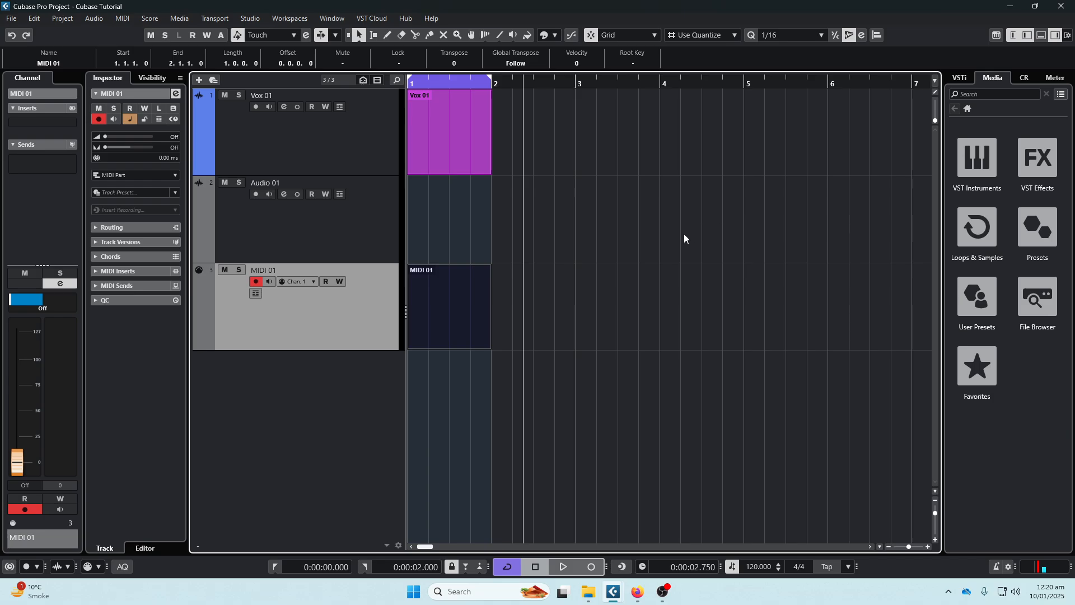